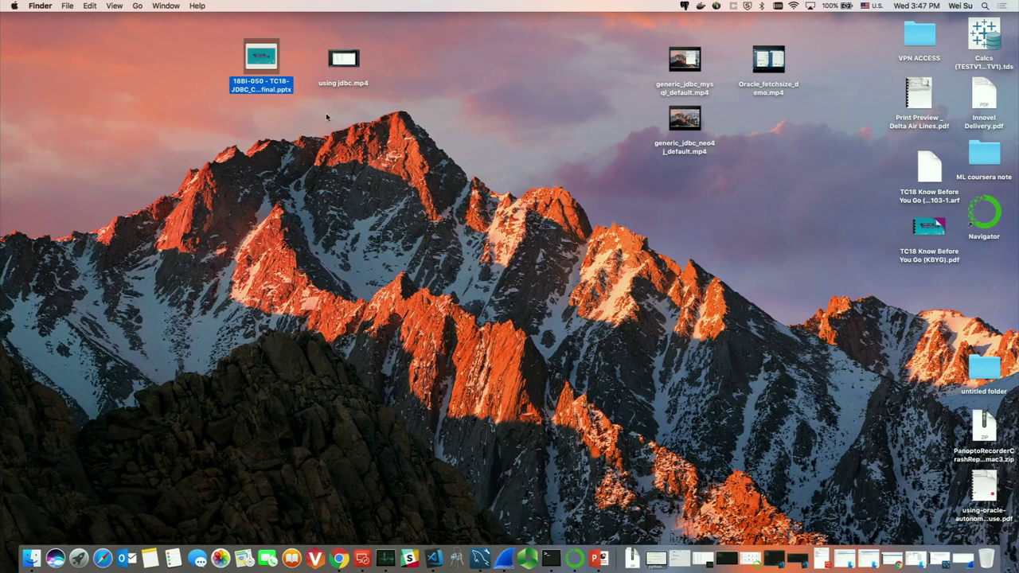
# Play the using jdbc.mp4 demo video full screen in QuickTime.
pyautogui.doubleClick(345, 64)
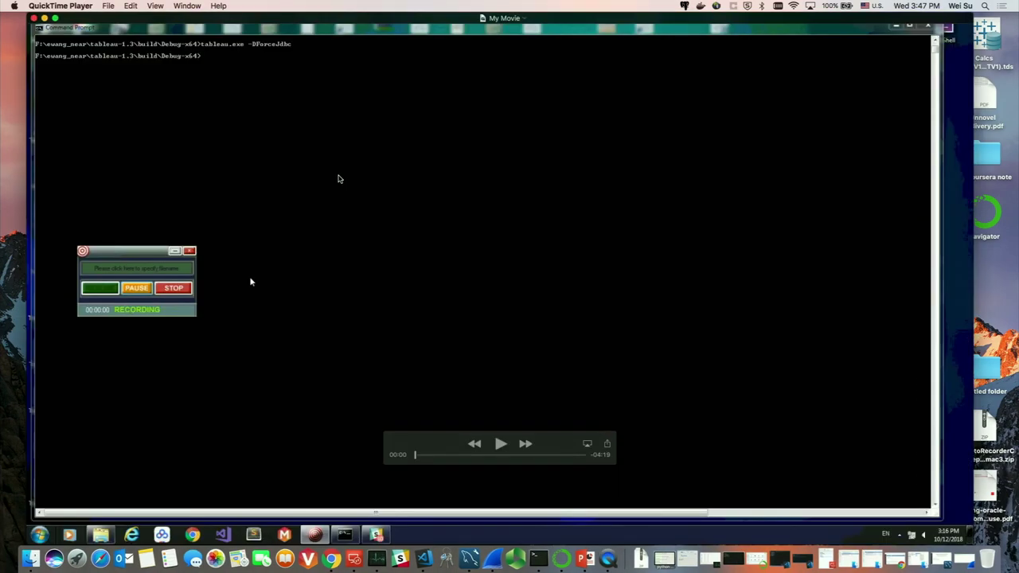
pyautogui.click(55, 18)
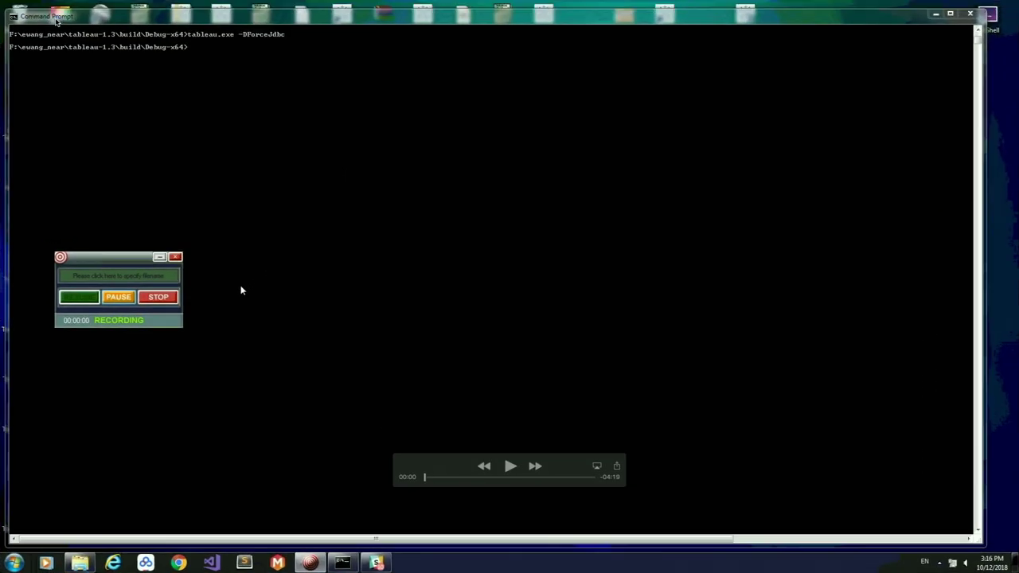
pyautogui.press('space')
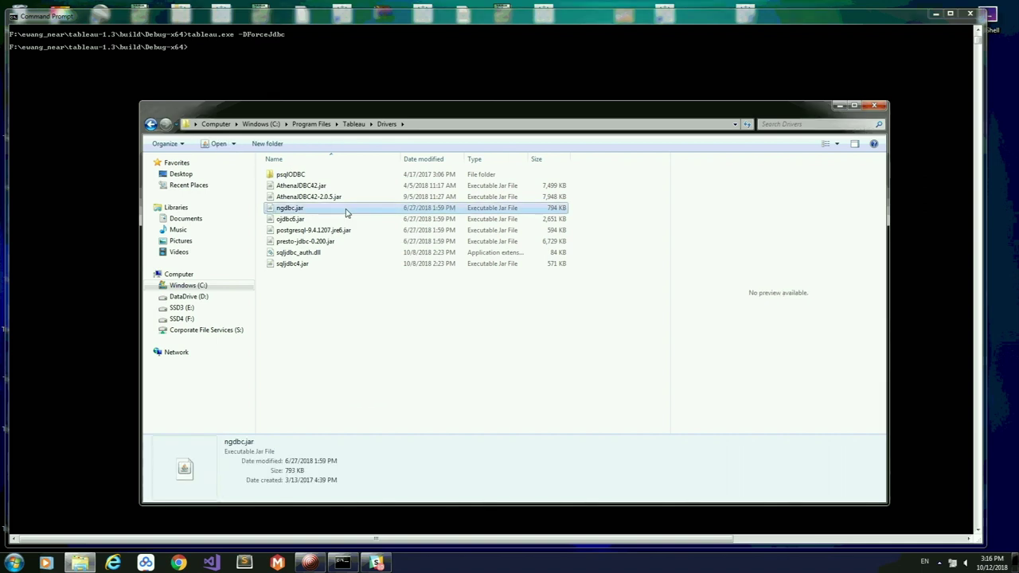
# Rerun tableau.exe -DForceJdbc in Command Prompt to relaunch Tableau with JDBC forced.
pyautogui.click(80, 193)
pyautogui.press('Up')
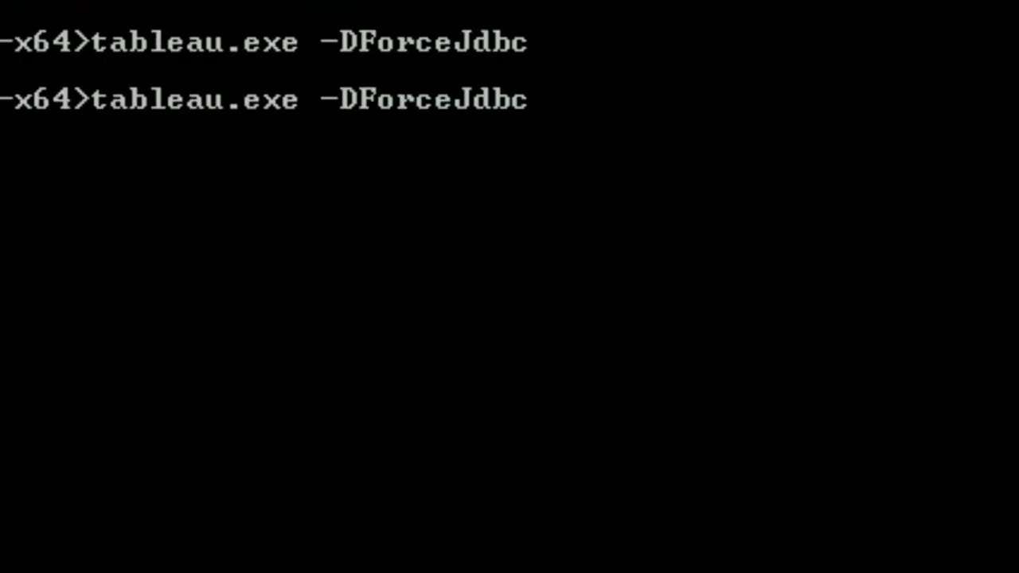
pyautogui.press('Return')
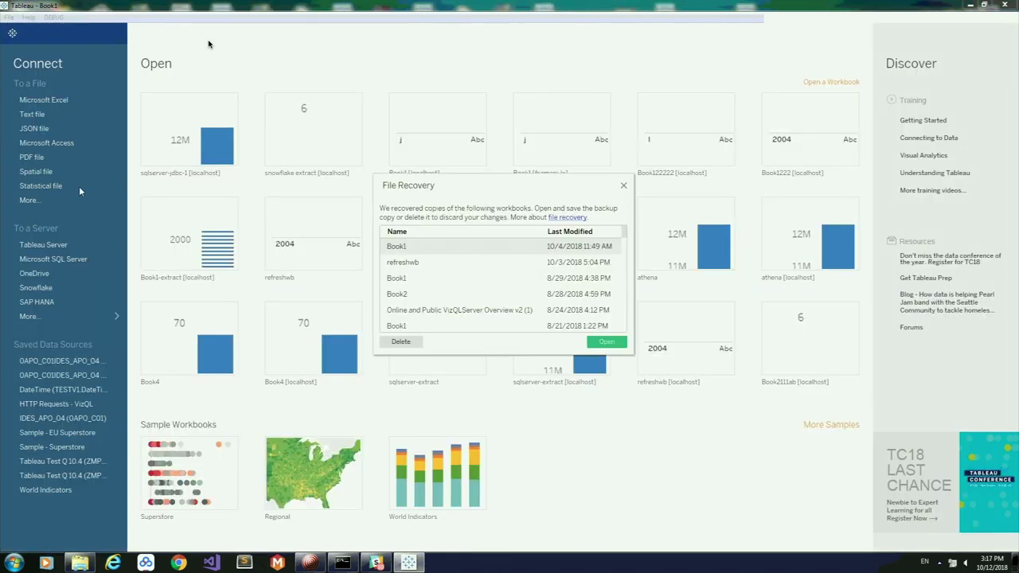
# Dismiss File Recovery and sign in to SAP HANA server hana on port 30015.
pyautogui.click(623, 186)
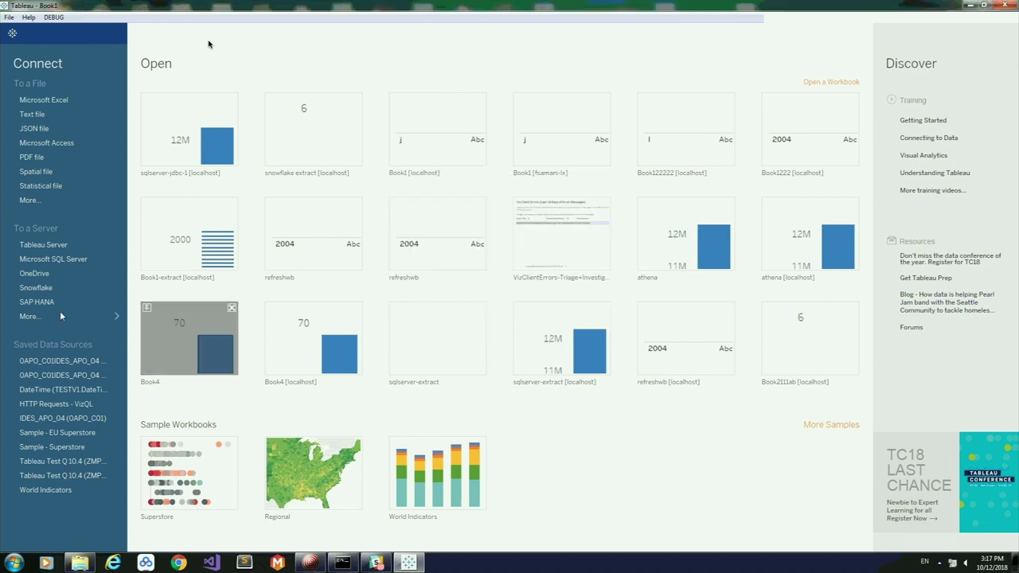
pyautogui.click(35, 306)
pyautogui.click(280, 236)
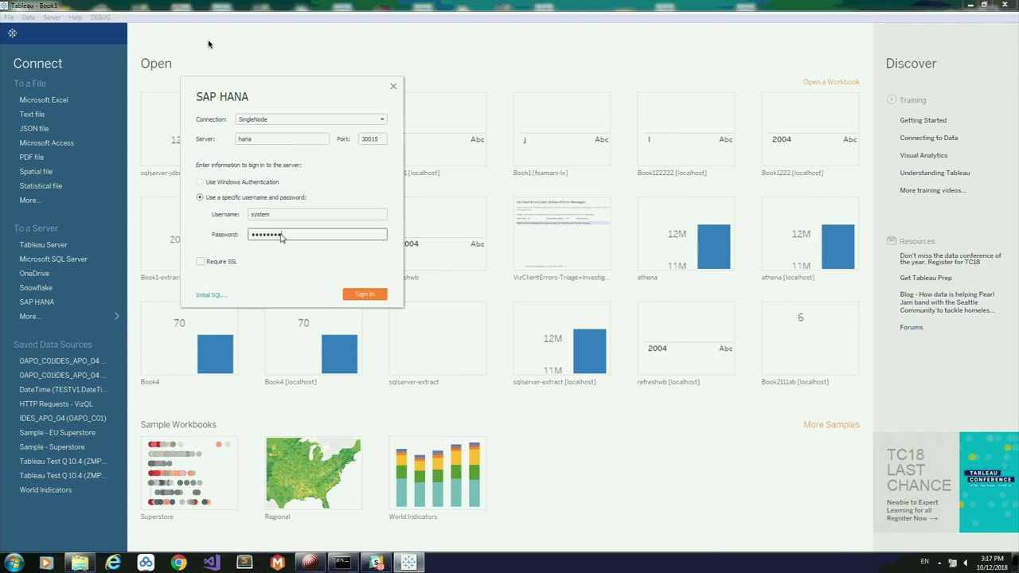
pyautogui.press('Return')
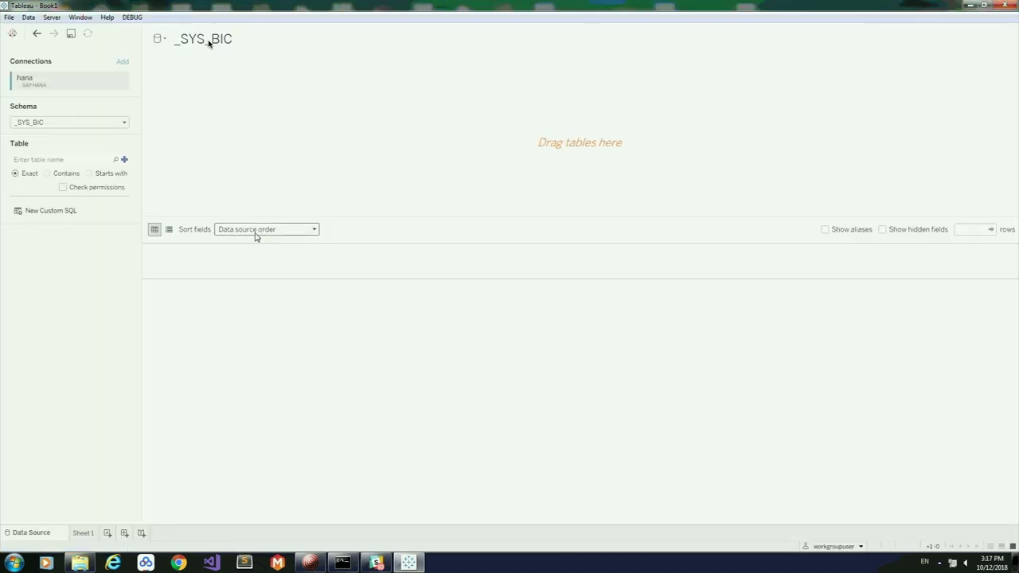
# In Explorer, open Documents > My Tableau Repository (Beta) > Logs.
pyautogui.click(79, 563)
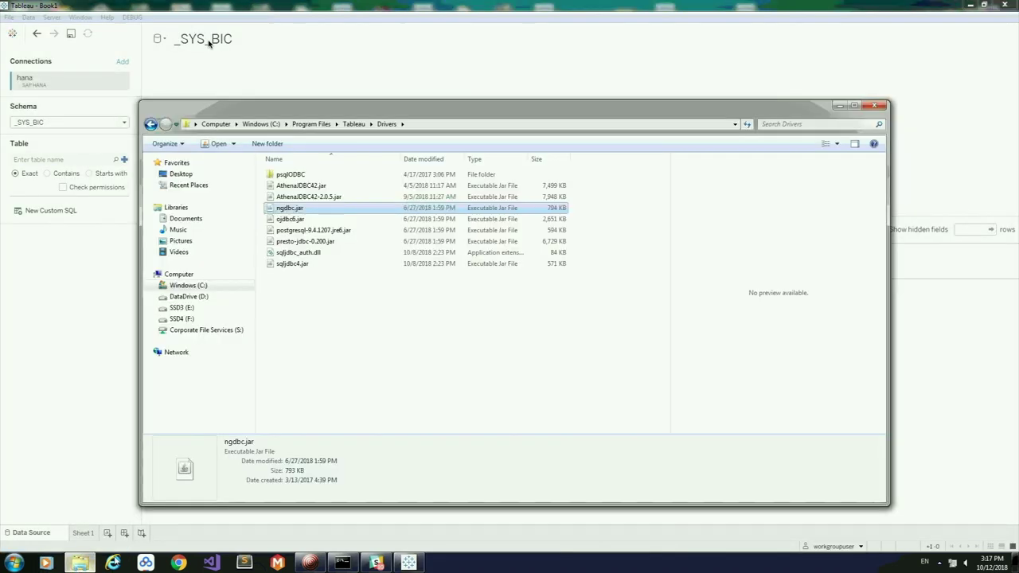
pyautogui.click(180, 220)
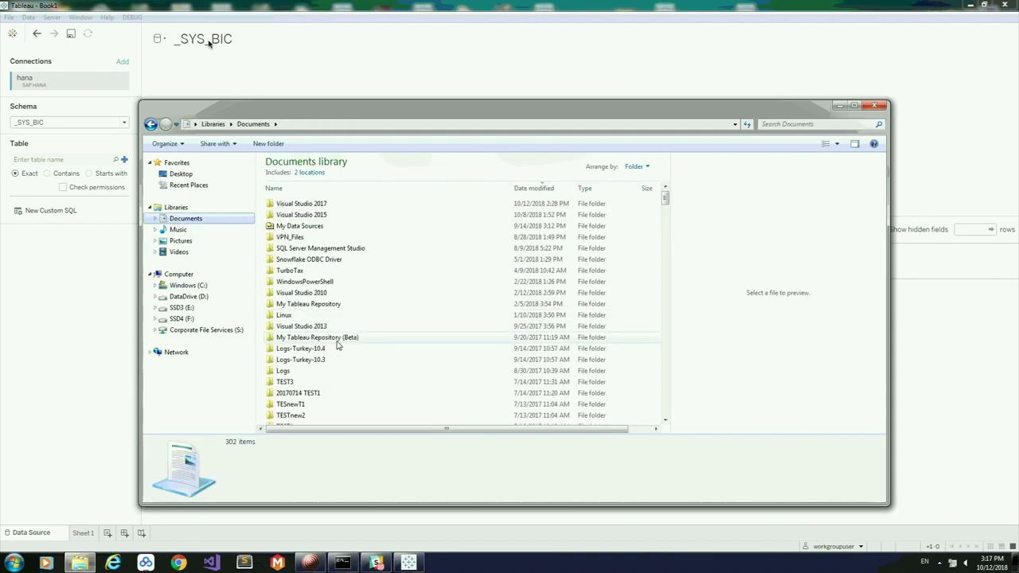
pyautogui.click(336, 340)
pyautogui.doubleClick(337, 341)
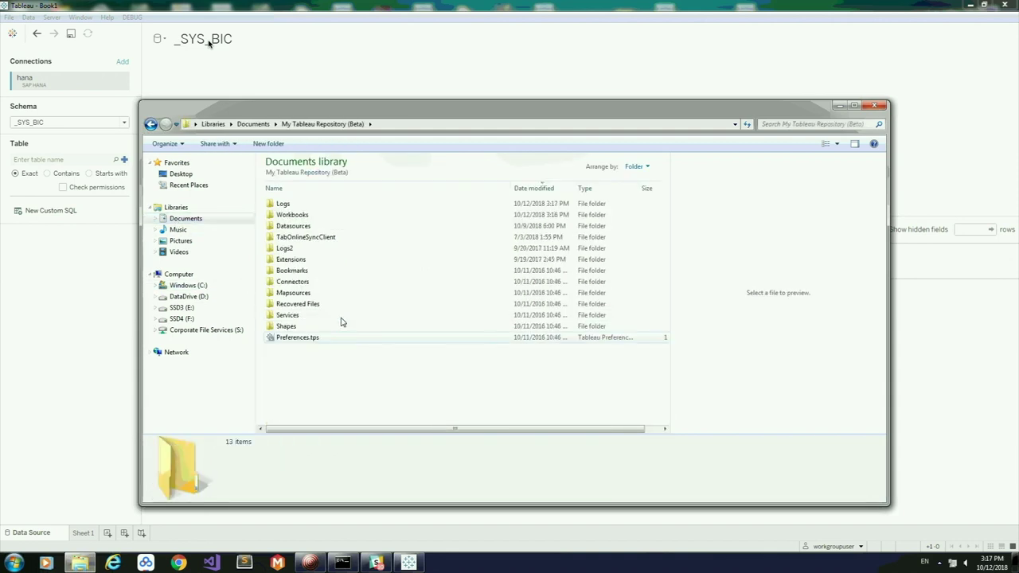
pyautogui.doubleClick(307, 205)
# Launch Tableau Log Viewer, load tabprotosrv-36180.txt into it, and maximize the window.
pyautogui.press('super')
pyautogui.write('log')
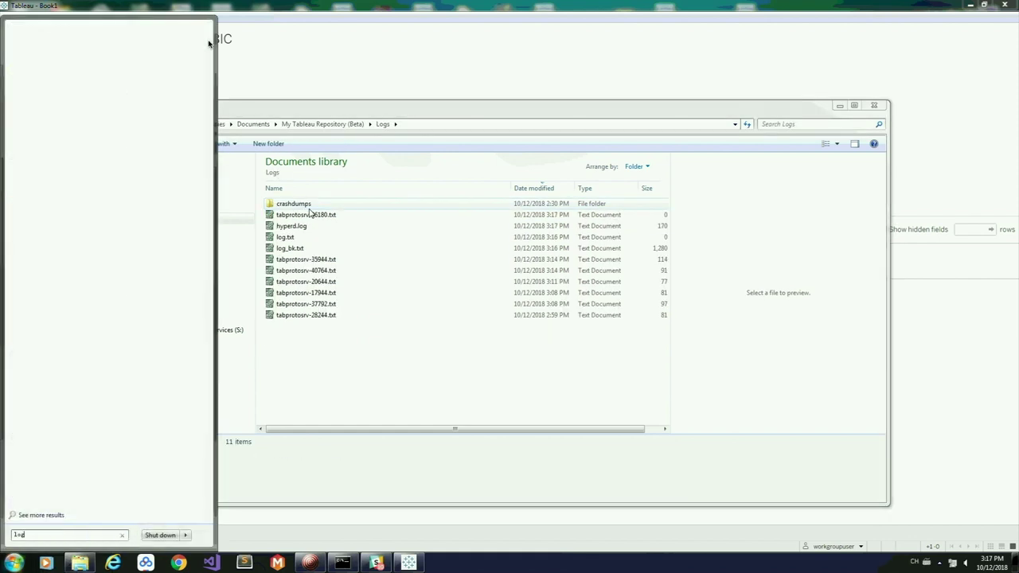
pyautogui.press('Return')
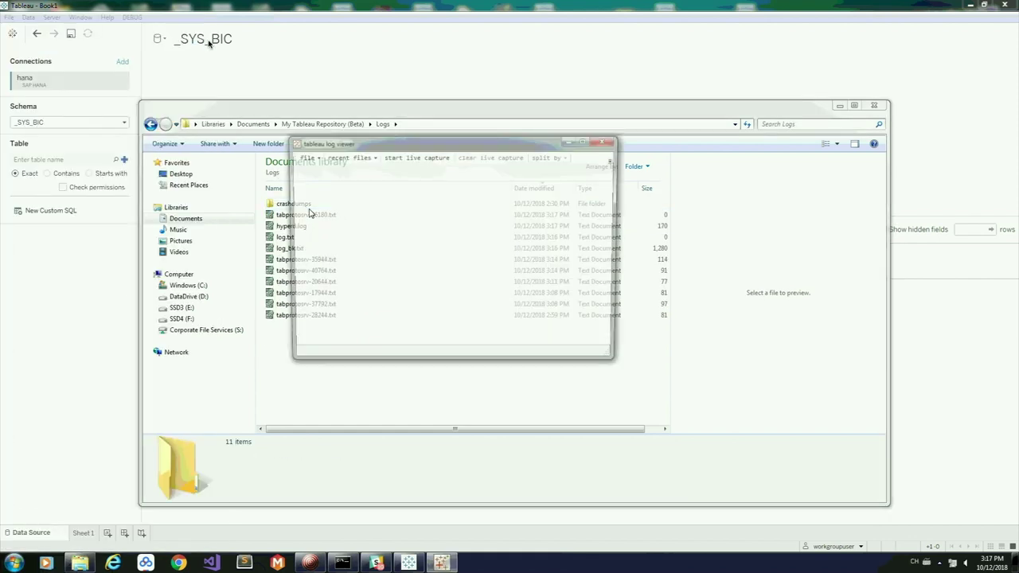
pyautogui.moveTo(355, 143); pyautogui.dragTo(478, 156)
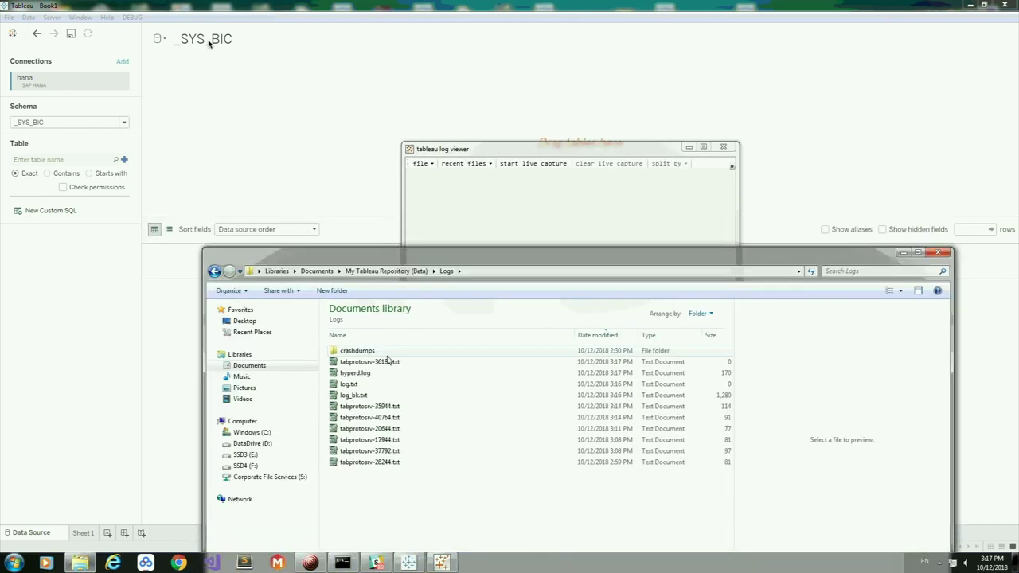
pyautogui.click(389, 366)
pyautogui.moveTo(427, 365); pyautogui.dragTo(626, 156)
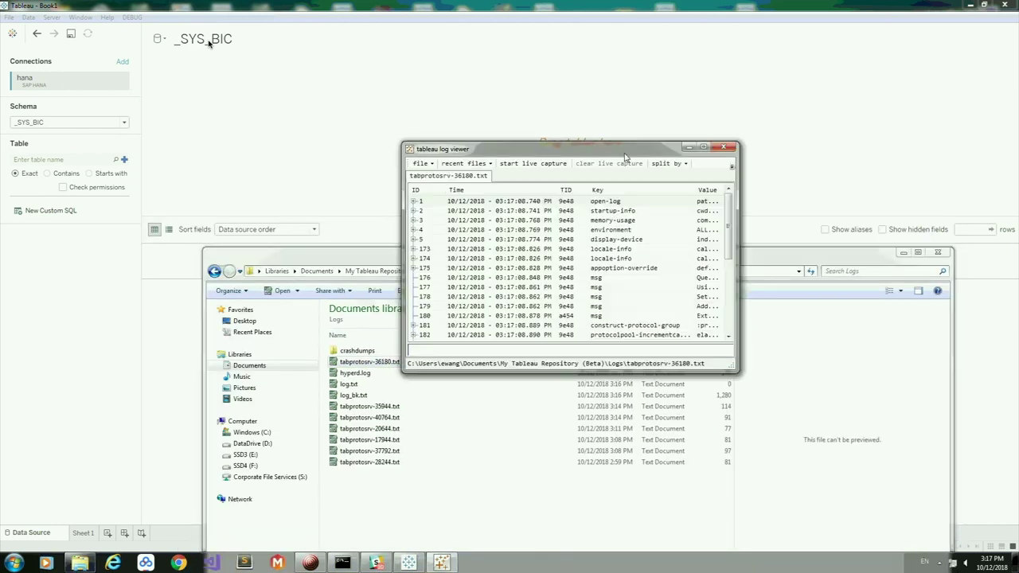
pyautogui.doubleClick(626, 151)
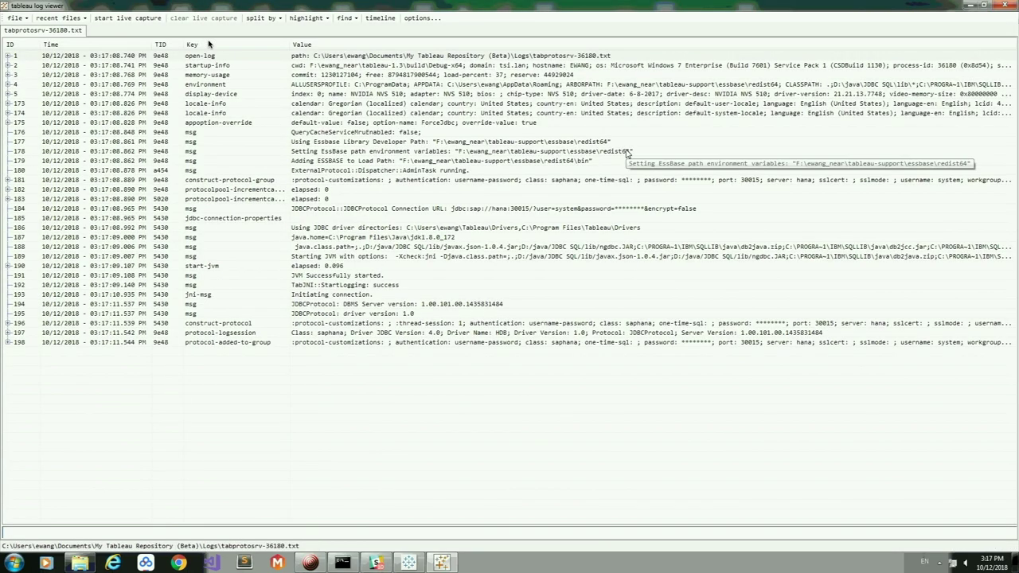
# View the full JDBC connection URL, highlighting jdbc:sap://hana:30015 and its query options.
pyautogui.doubleClick(459, 211)
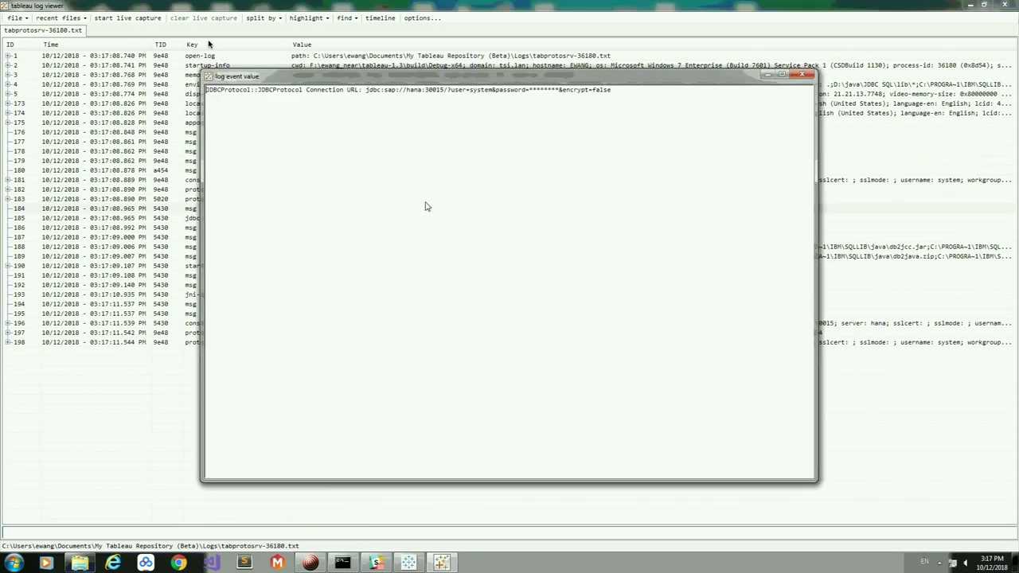
pyautogui.moveTo(207, 89); pyautogui.dragTo(675, 122)
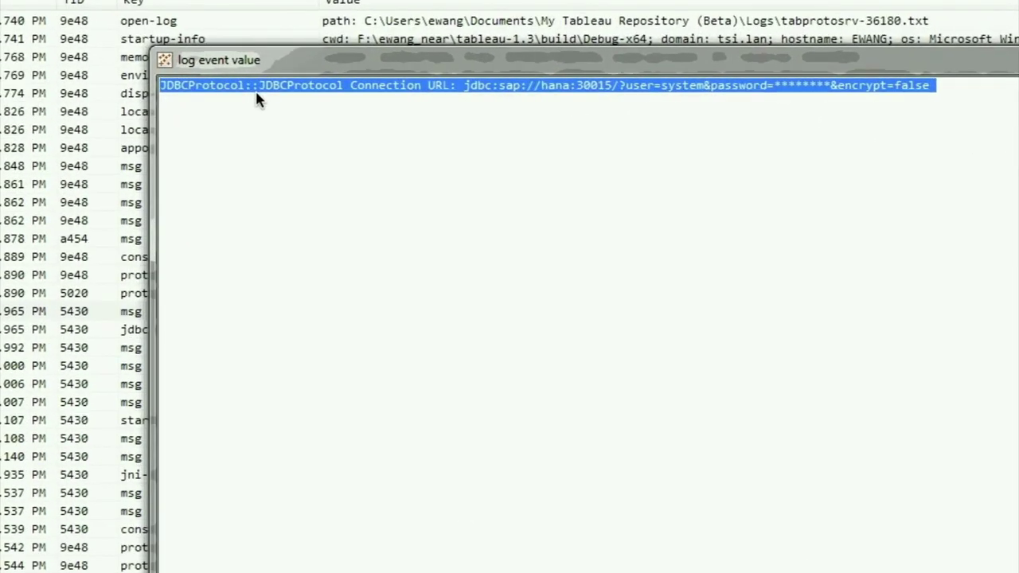
pyautogui.moveTo(464, 89); pyautogui.dragTo(603, 93)
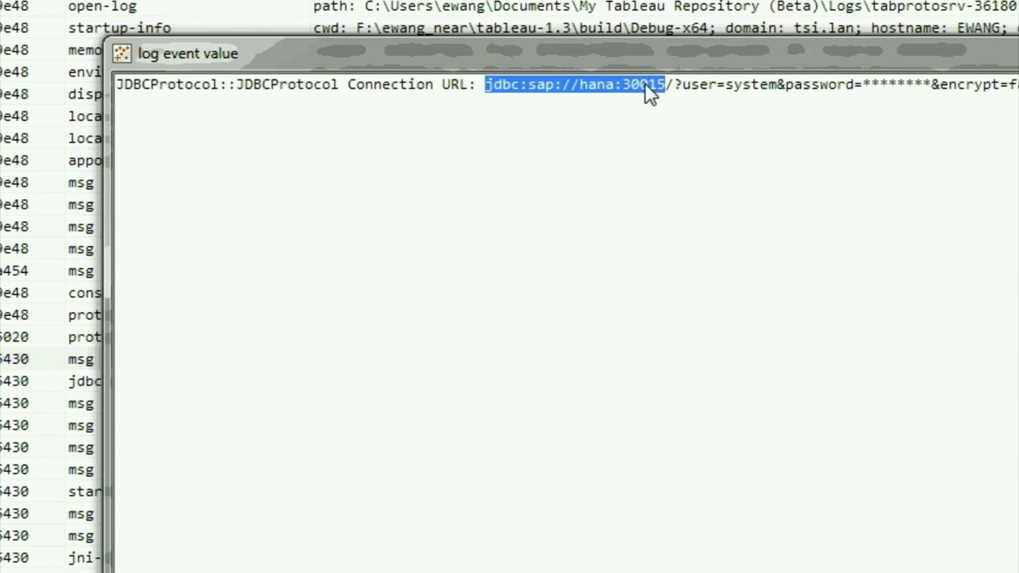
pyautogui.moveTo(672, 93); pyautogui.dragTo(779, 228)
pyautogui.click(918, 203)
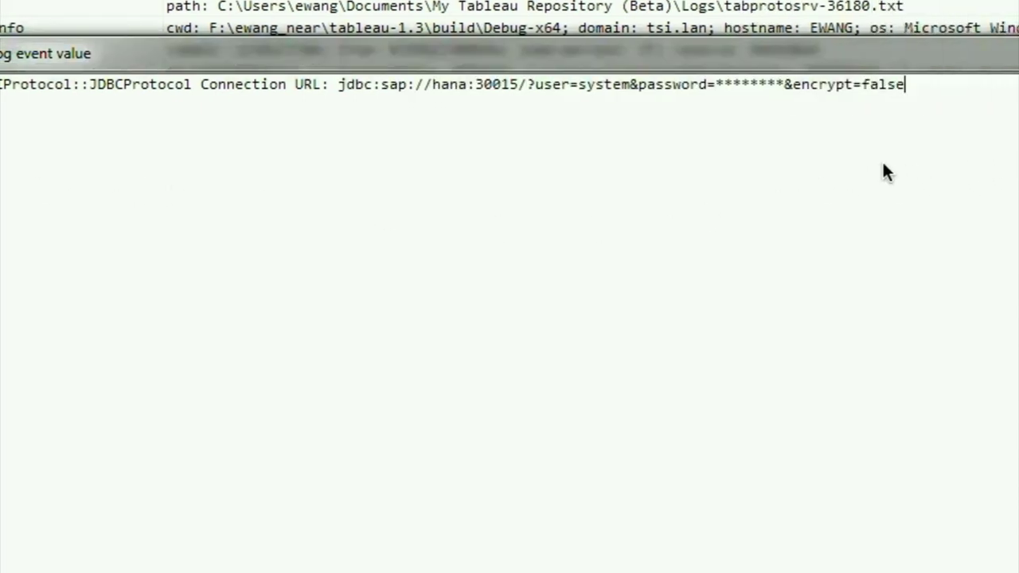
pyautogui.press('Escape')
# Review the JDBC connection properties, driver directories, java.home, DBMS server version and driver version entries.
pyautogui.click(333, 381)
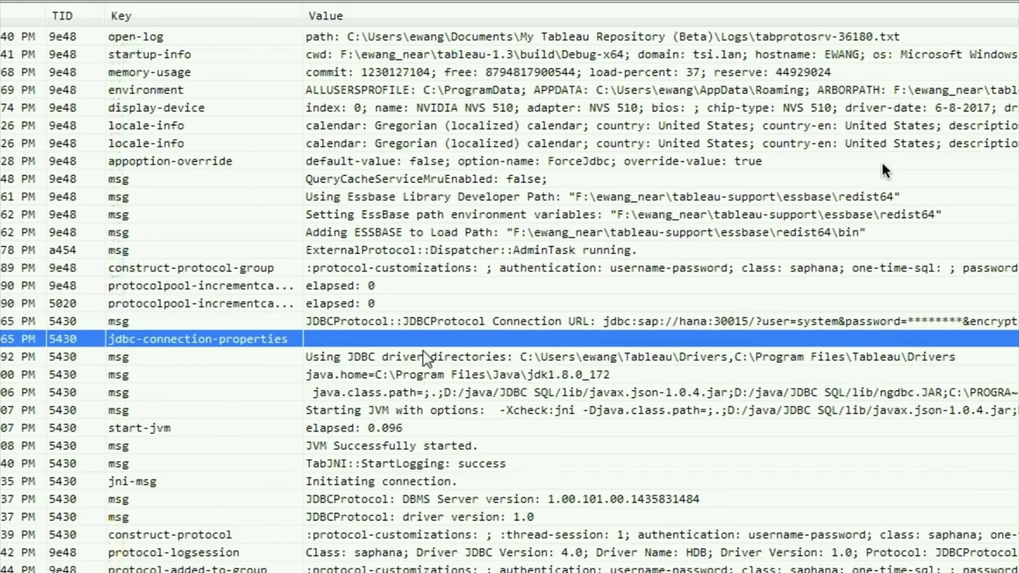
pyautogui.click(425, 358)
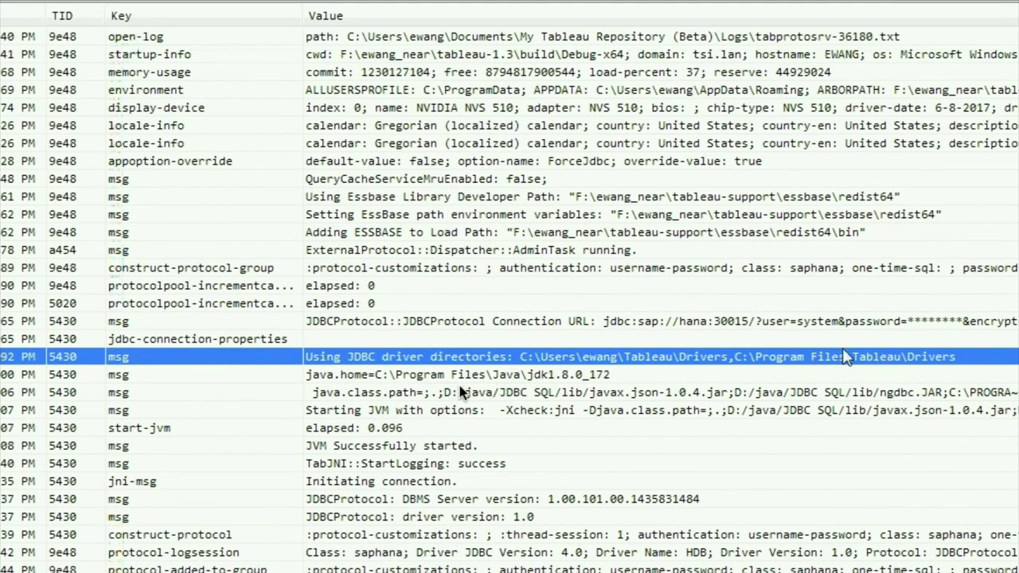
pyautogui.click(373, 377)
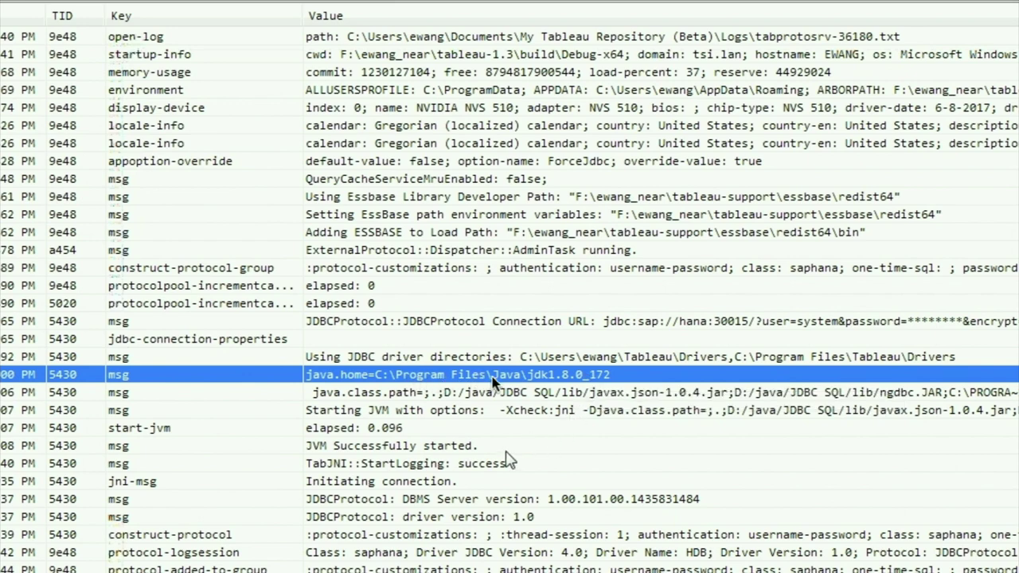
pyautogui.click(477, 501)
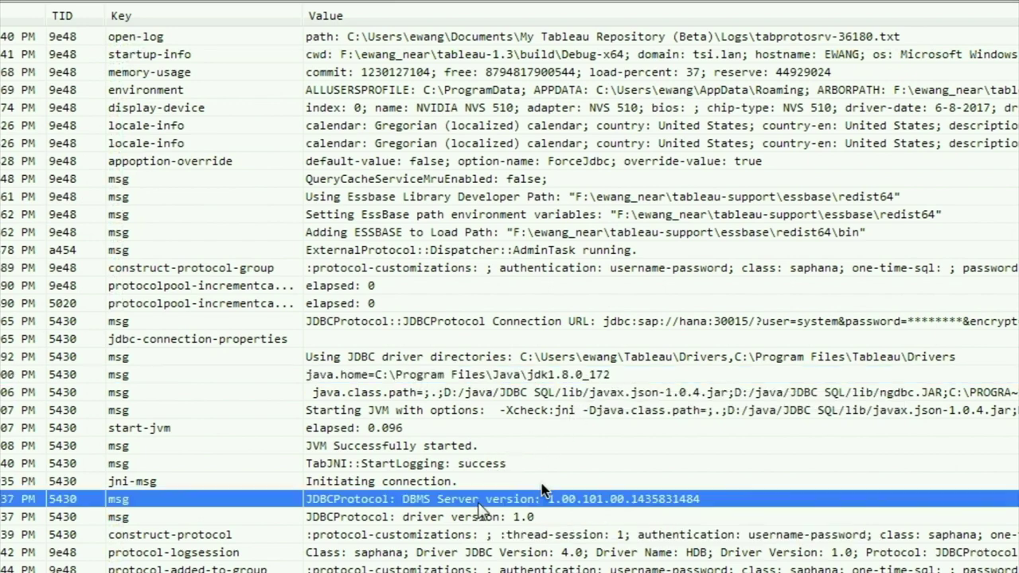
pyautogui.click(439, 515)
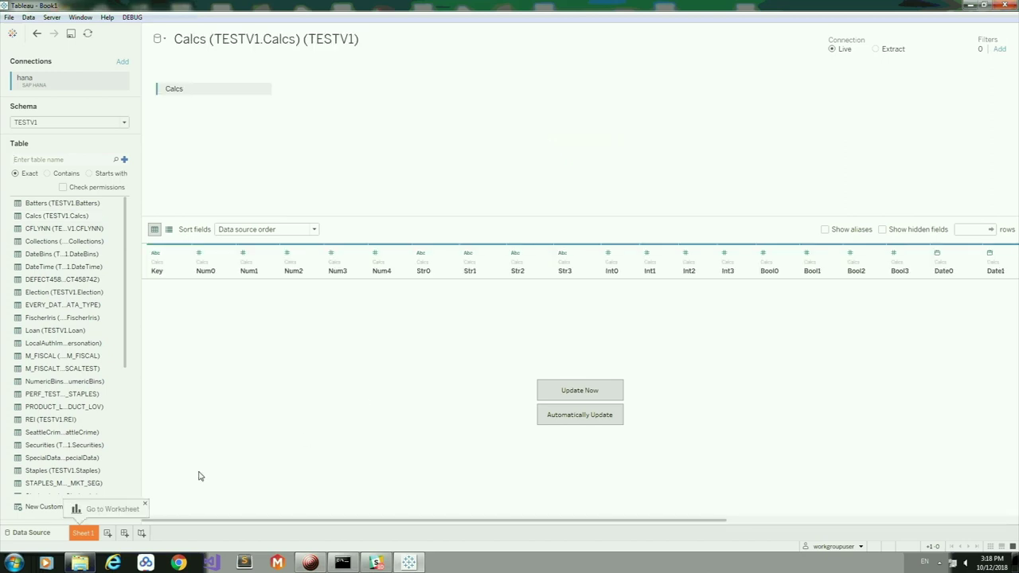
# On Sheet 1, plot SUM(Bool0) on Rows against Key on Columns.
pyautogui.click(93, 533)
pyautogui.click(36, 320)
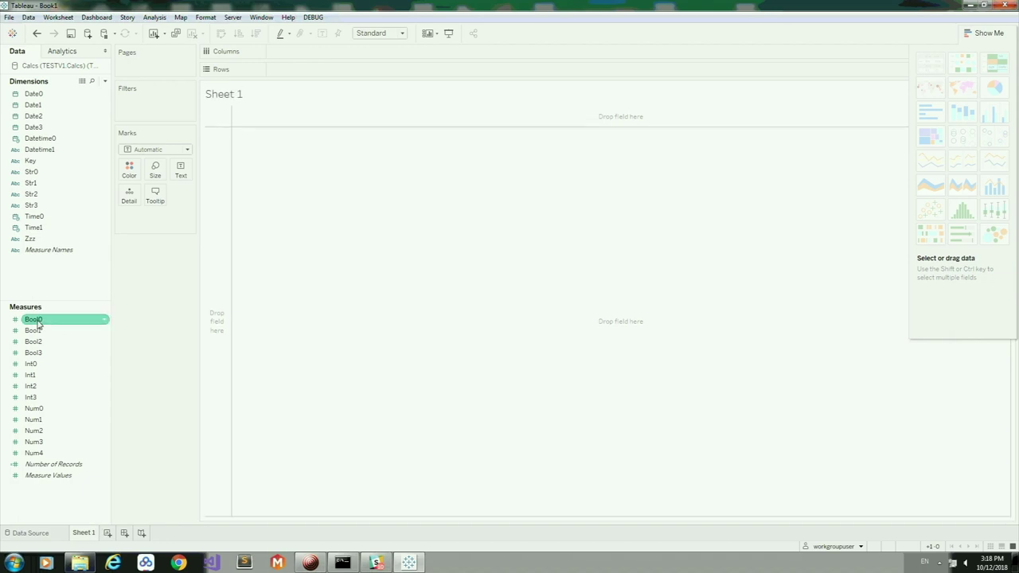
pyautogui.moveTo(38, 323)
pyautogui.mouseDown()
pyautogui.moveTo(215, 337)
pyautogui.moveTo(122, 335)
pyautogui.moveTo(65, 316)
pyautogui.mouseUp()
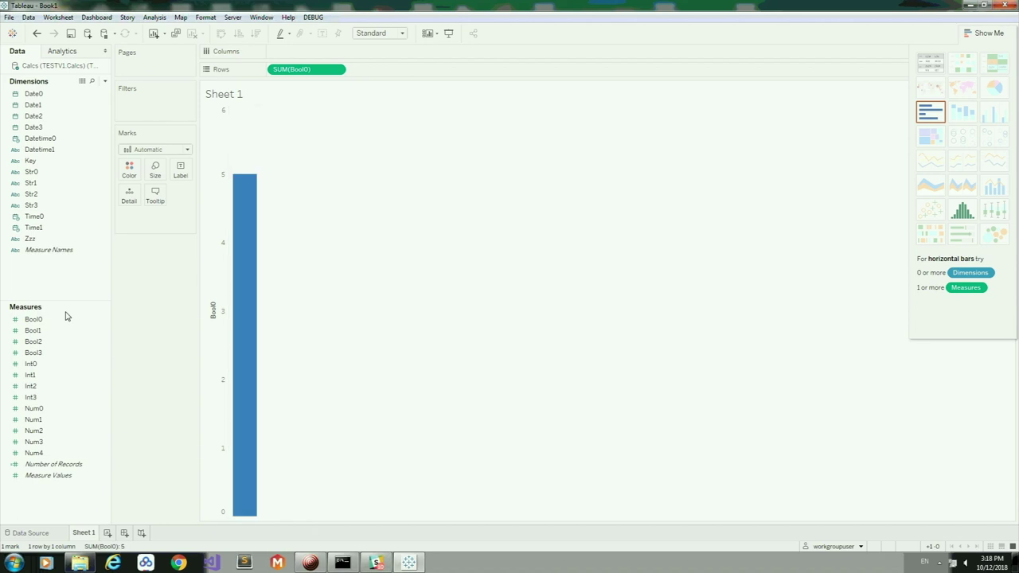
pyautogui.moveTo(48, 171)
pyautogui.mouseDown()
pyautogui.moveTo(387, 84)
pyautogui.moveTo(371, 77)
pyautogui.moveTo(368, 151)
pyautogui.mouseUp()
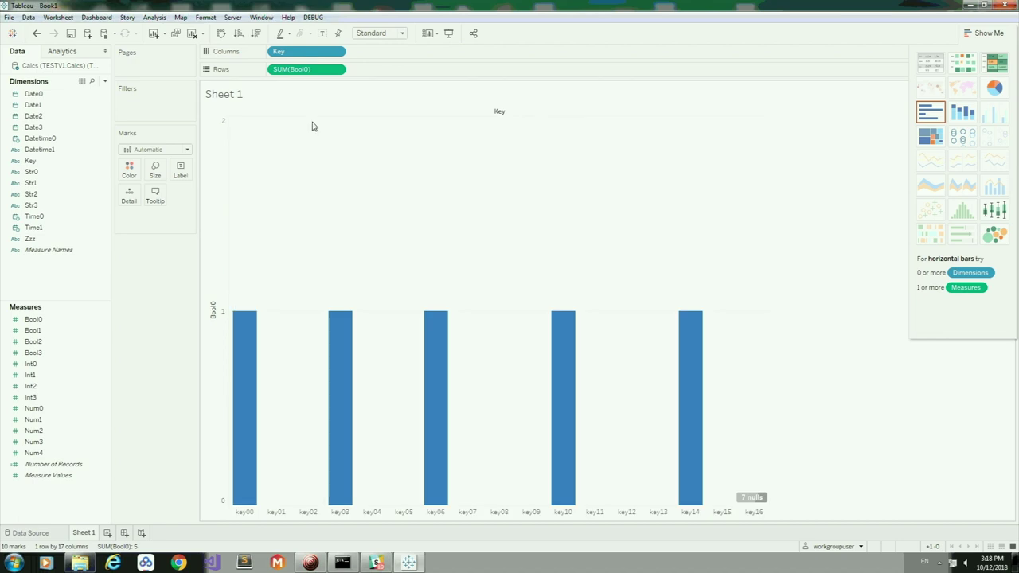
pyautogui.click(232, 18)
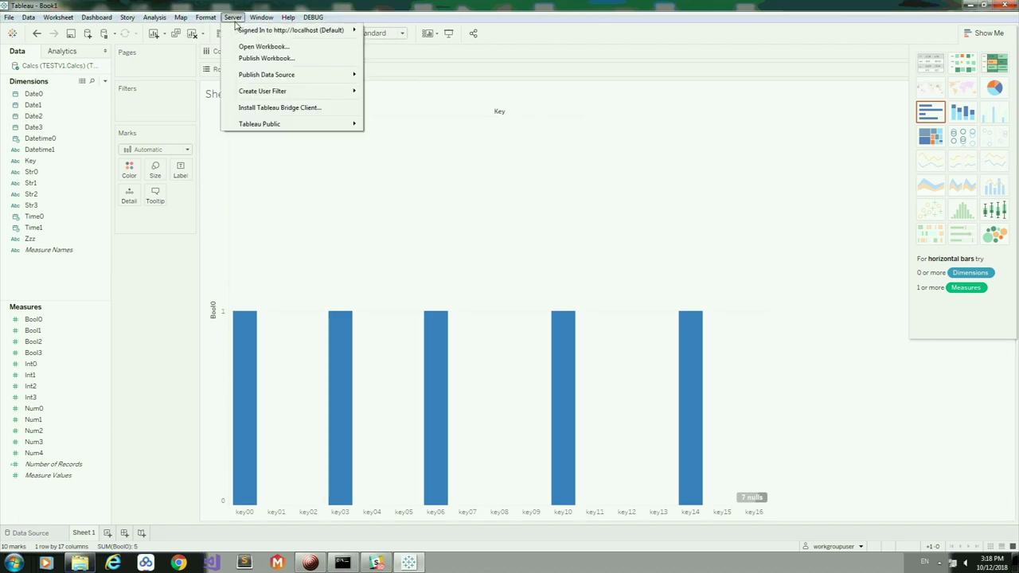
# Publish the workbook as hana-jdbc with data source authentication set to Embedded password.
pyautogui.click(272, 59)
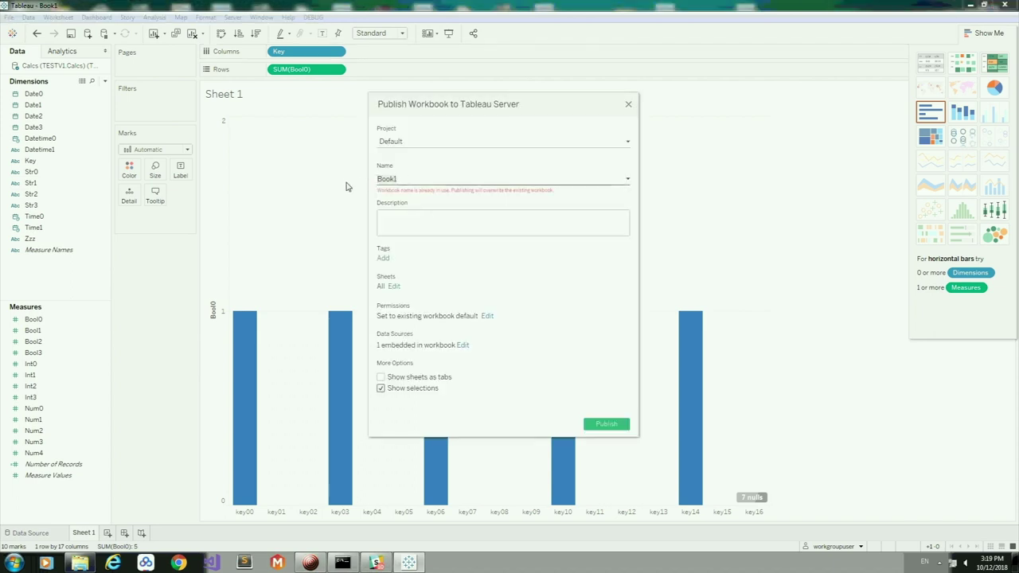
pyautogui.write('hana-jdbc')
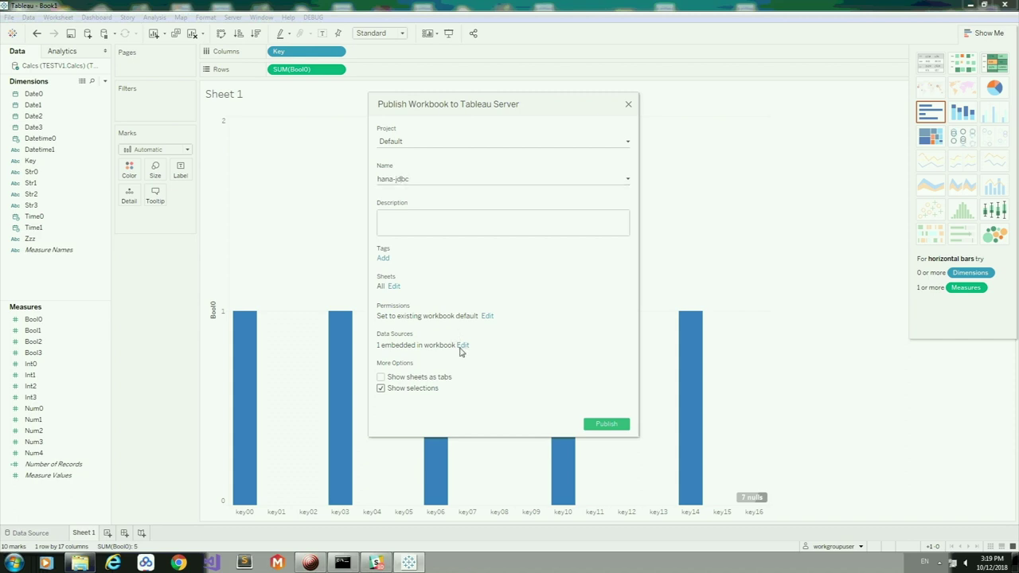
pyautogui.click(462, 346)
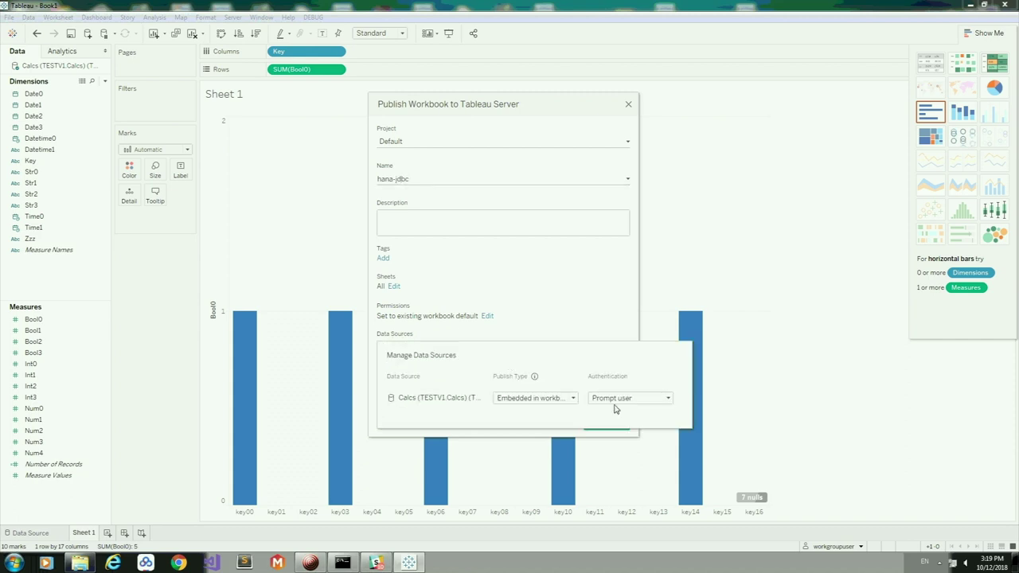
pyautogui.click(635, 406)
pyautogui.click(628, 418)
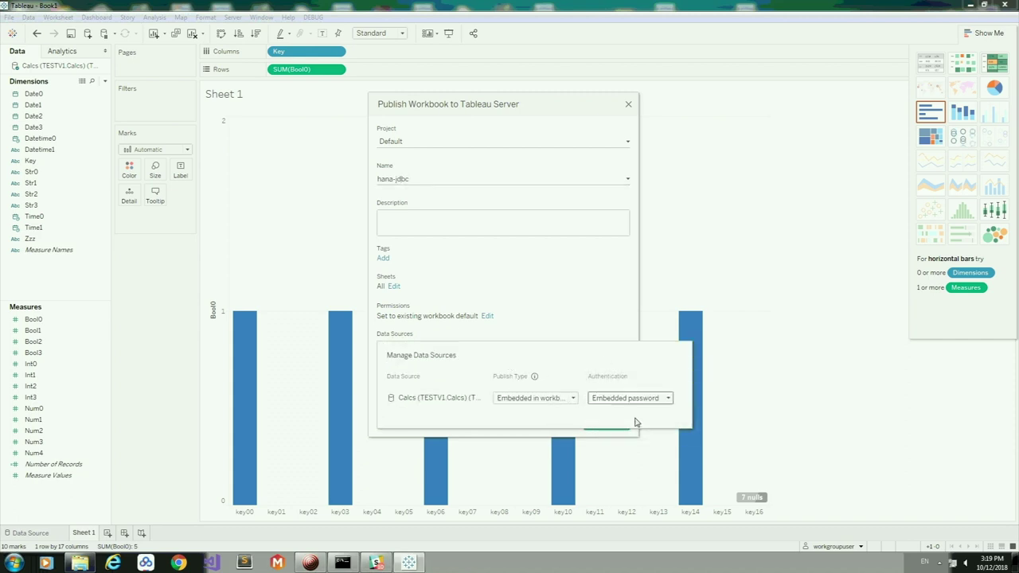
pyautogui.click(610, 429)
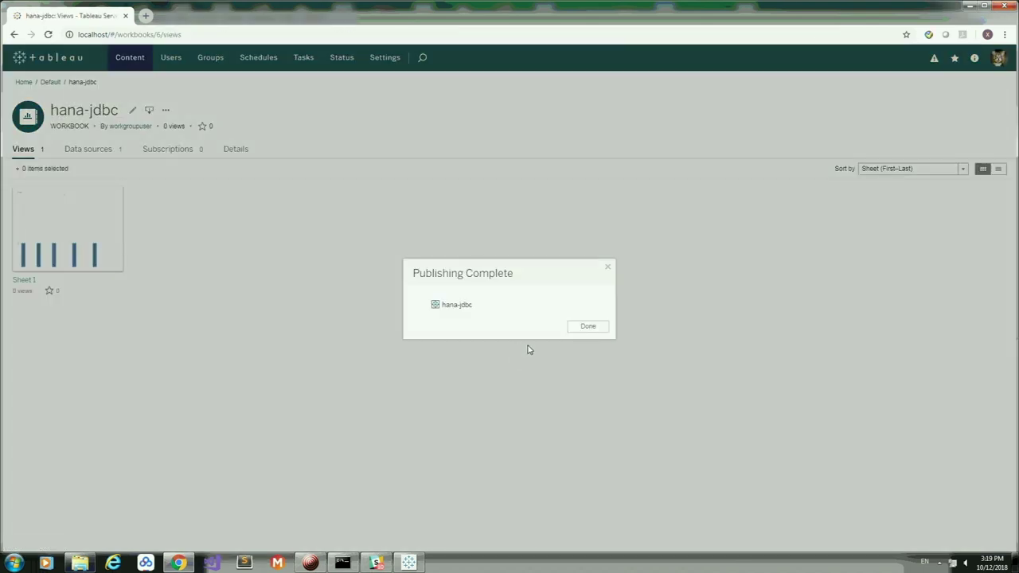
# Close the publishing confirmation and view hana-jdbc's Sheet 1 on Tableau Server.
pyautogui.click(602, 327)
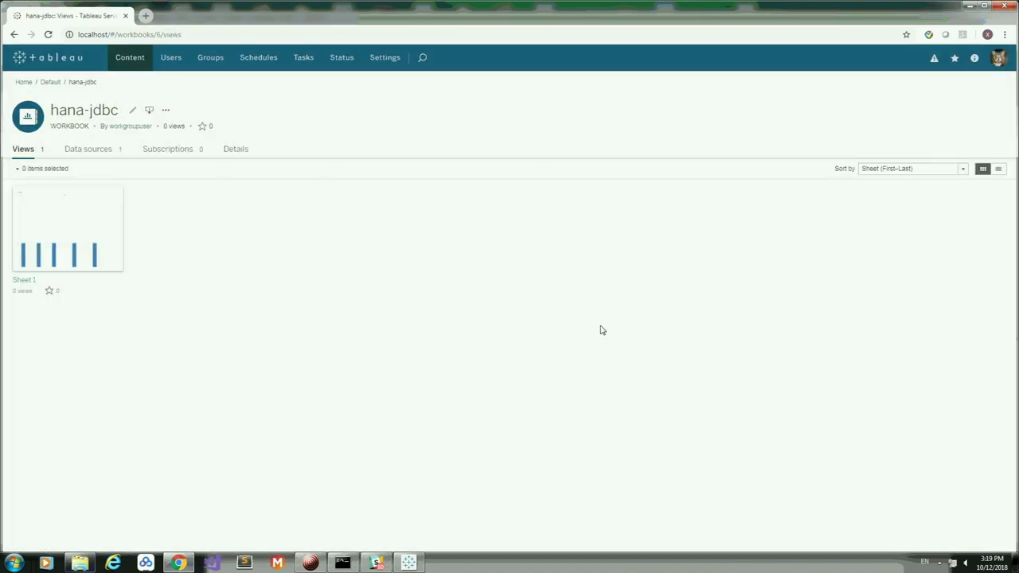
pyautogui.click(80, 221)
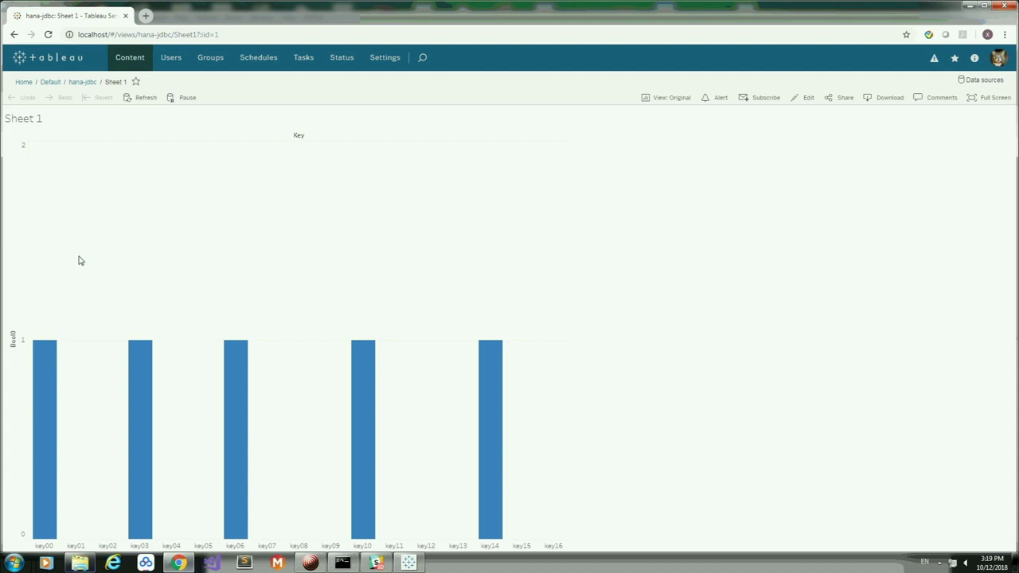
pyautogui.click(80, 562)
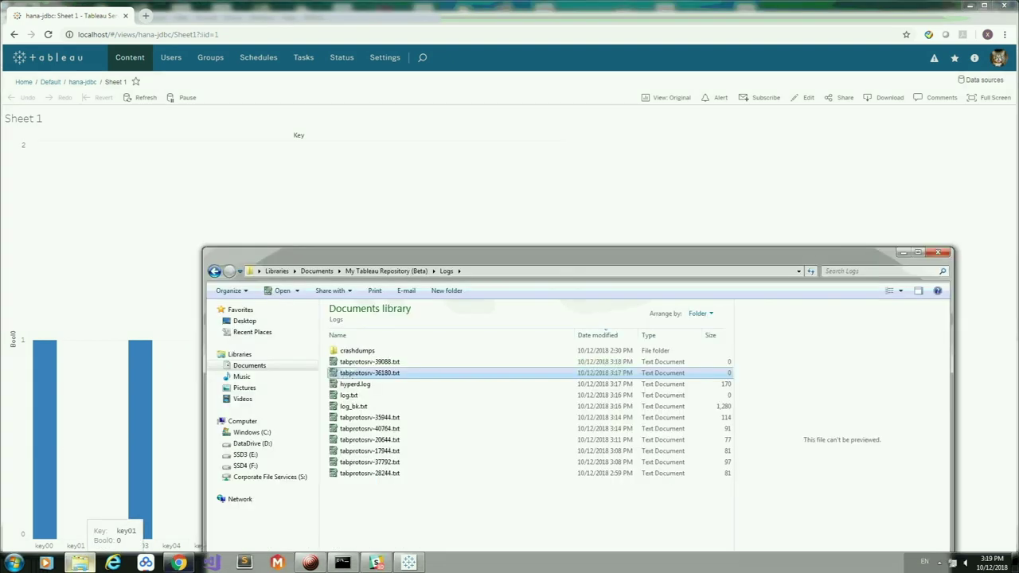
# Load the newest vizqlserver log, tabprotosrv_vizqlserver_1-0-11628.txt, into a maximized Tableau Log Viewer.
pyautogui.hotkey('alt', 'Tab')
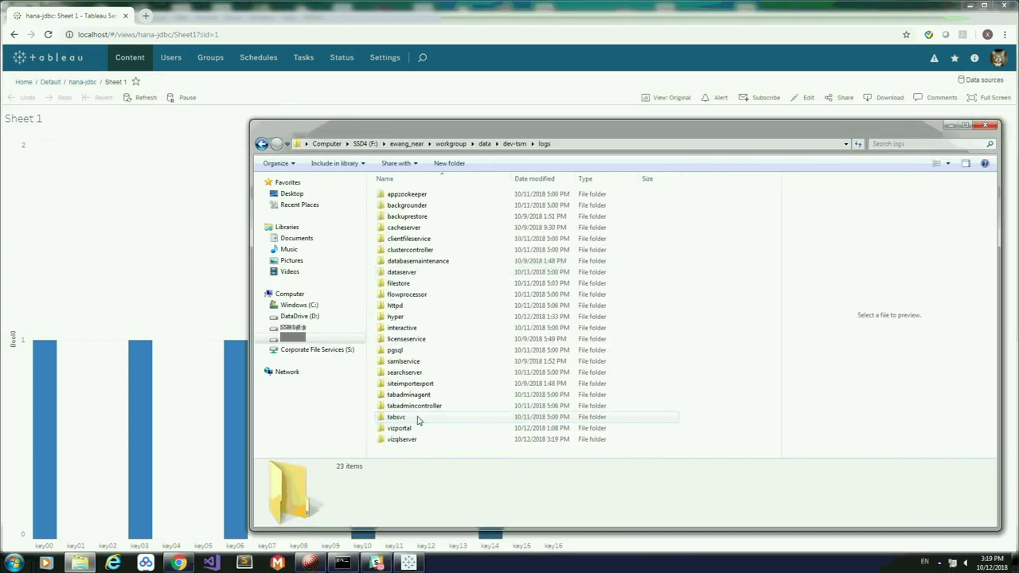
pyautogui.doubleClick(414, 438)
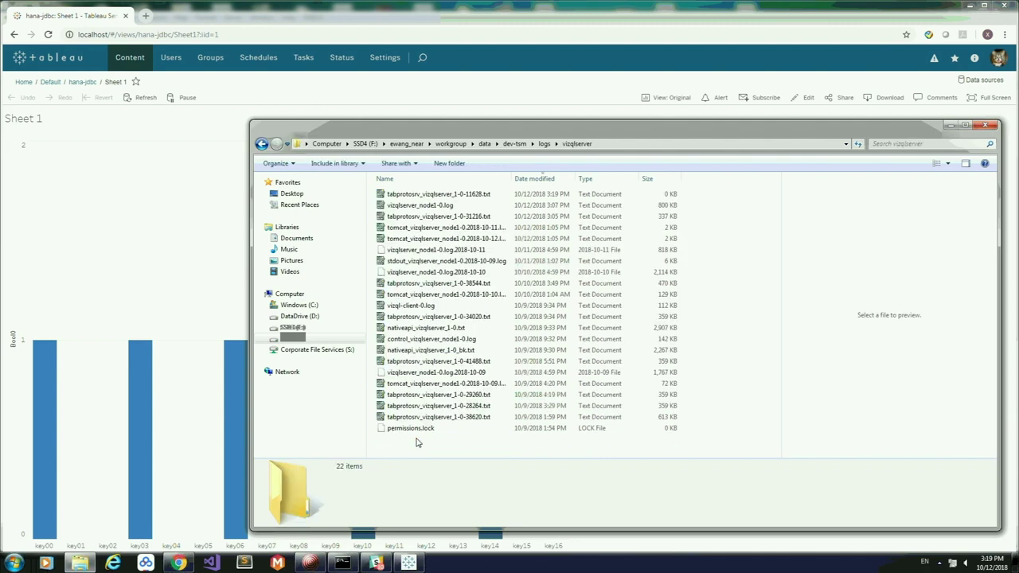
pyautogui.press('super')
pyautogui.hotkey('ctrl', 'shift')
pyautogui.press('Escape')
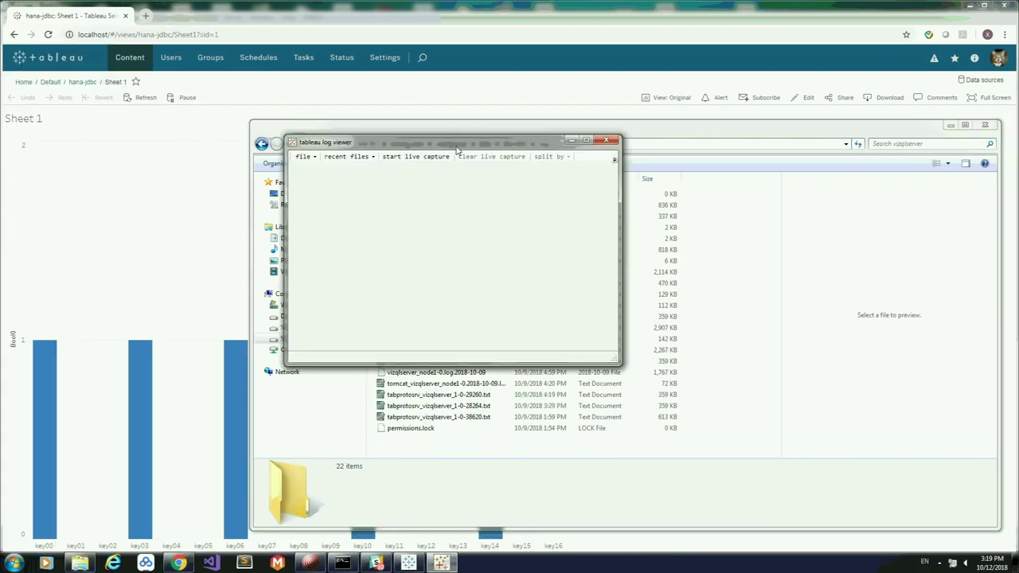
pyautogui.moveTo(461, 145); pyautogui.dragTo(206, 138)
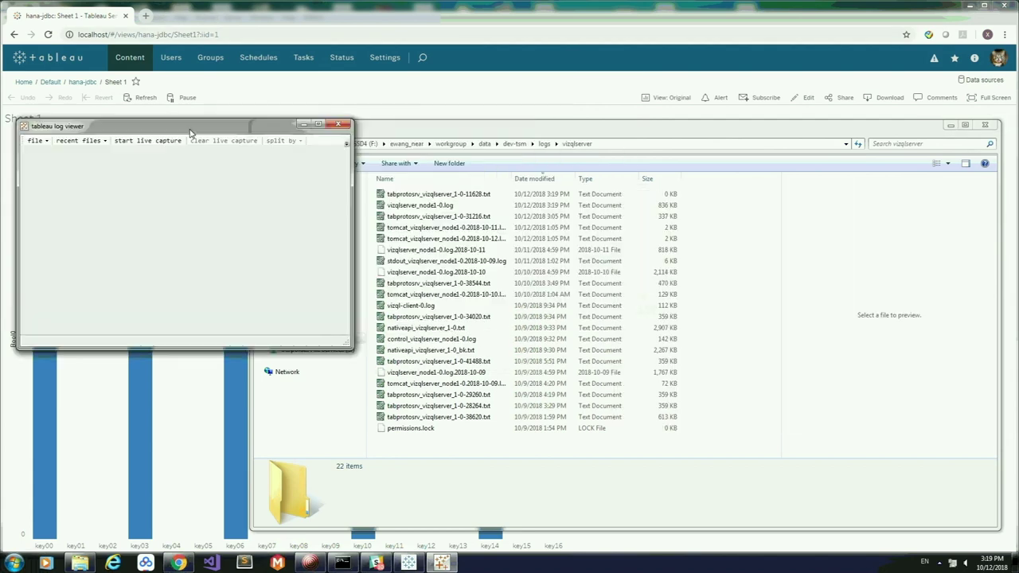
pyautogui.click(458, 196)
pyautogui.moveTo(458, 196); pyautogui.dragTo(215, 214)
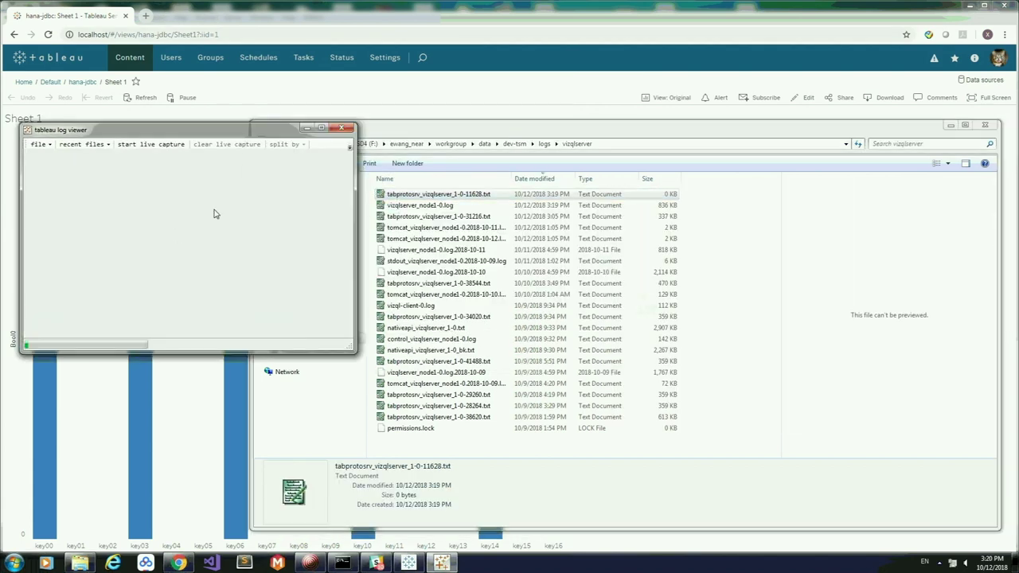
pyautogui.click(321, 128)
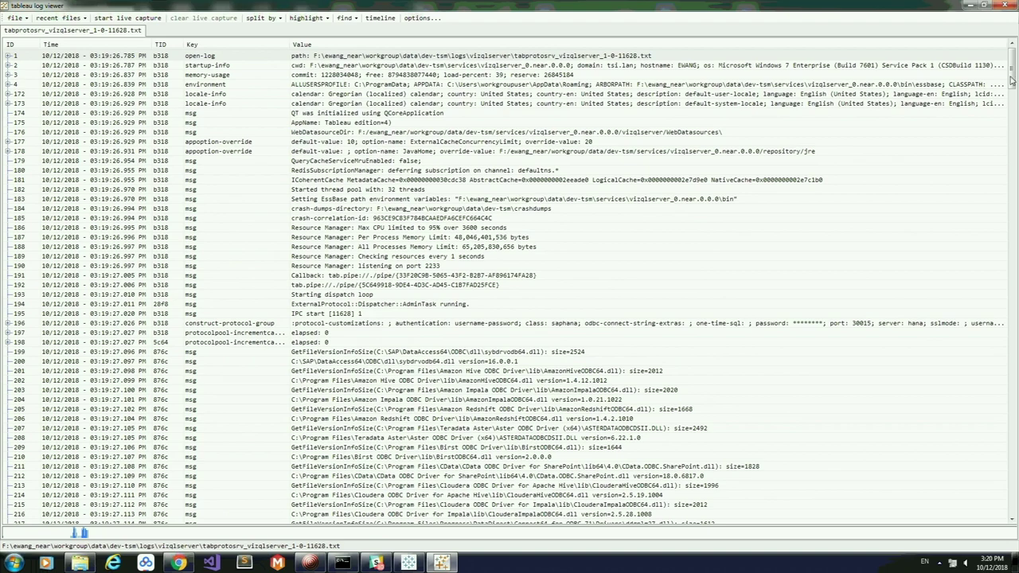
# Show the full value of the connection-info ConnectString entry with the HDBODBC connect string.
pyautogui.moveTo(1013, 80); pyautogui.dragTo(1013, 255)
pyautogui.click(525, 113)
pyautogui.scroll(4, 525, 216)
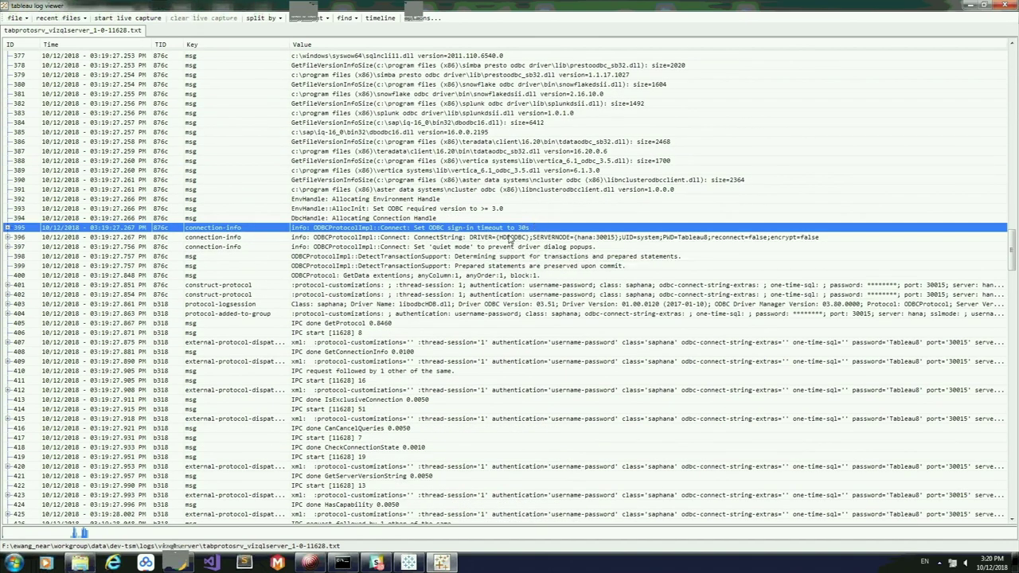
pyautogui.click(509, 237)
pyautogui.doubleClick(509, 237)
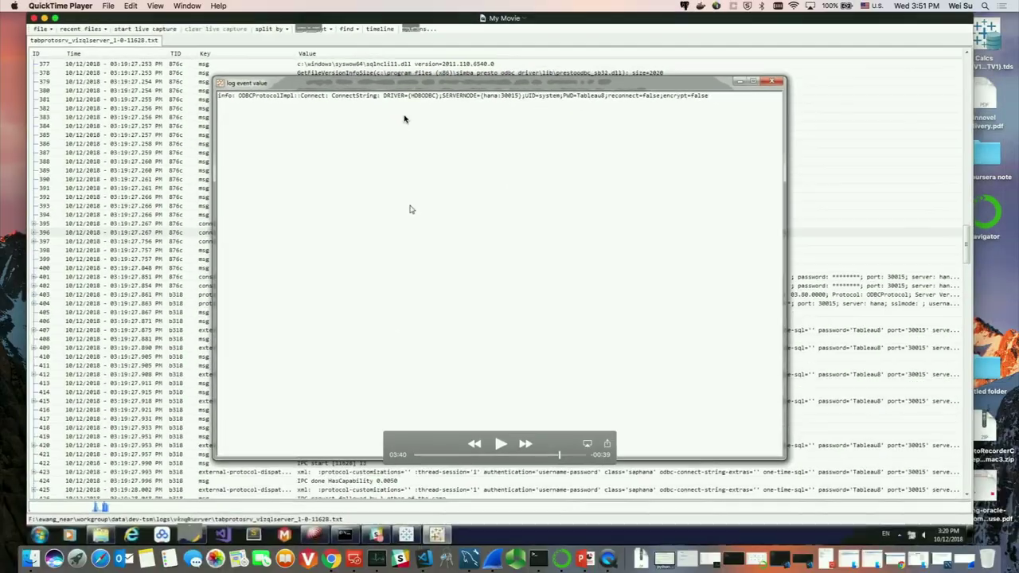
# Quit QuickTime and show the TC18-JDBC_Connectors deck in PowerPoint's Outline view.
pyautogui.press('super+q')
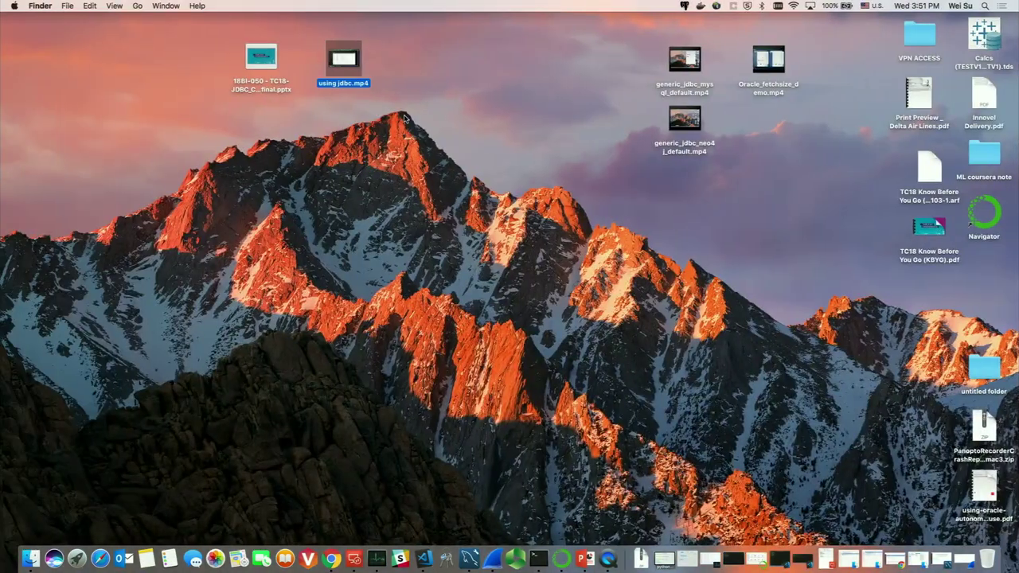
pyautogui.click(584, 560)
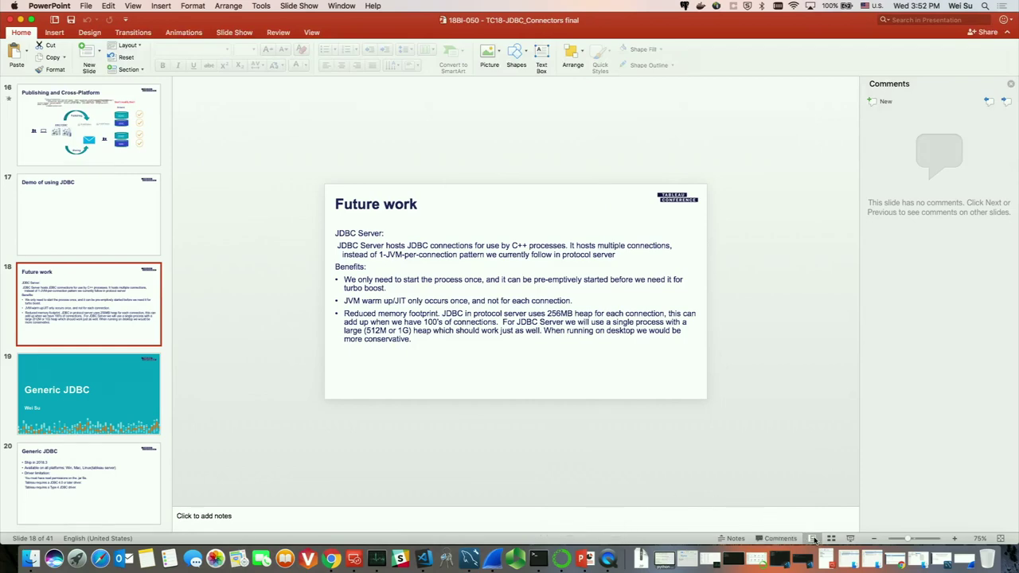
pyautogui.click(814, 540)
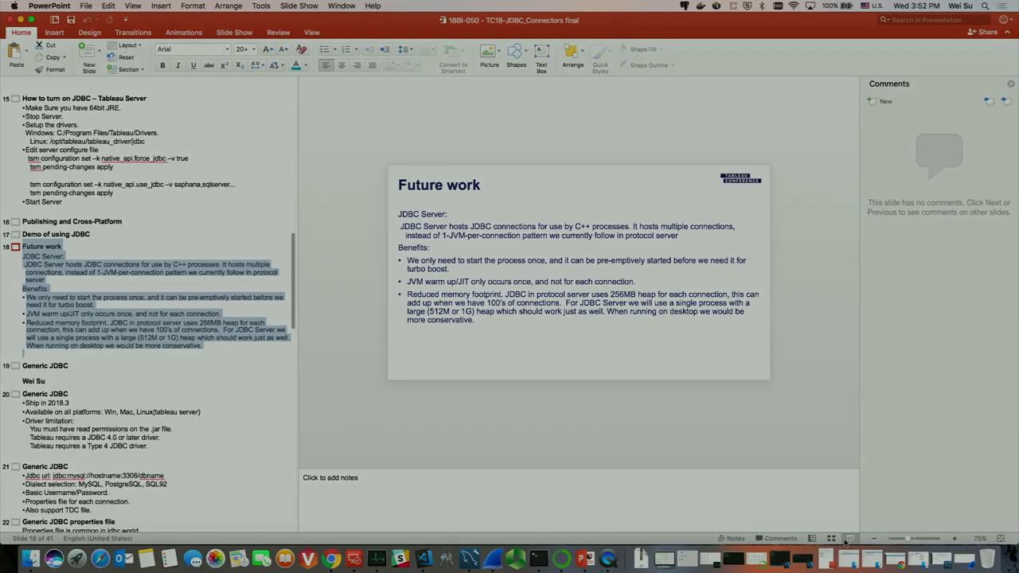
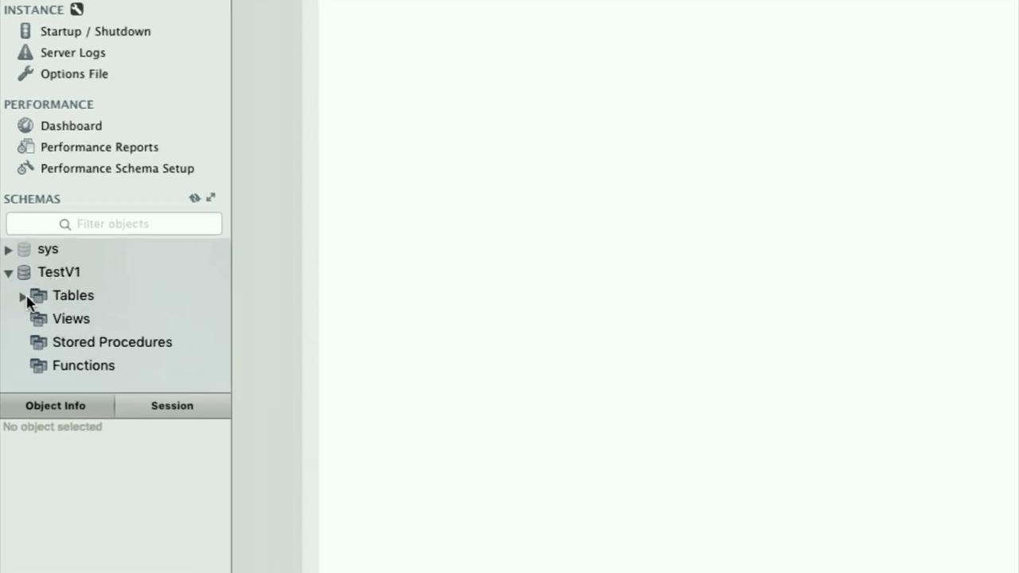
# Check the TestV1 tables and the server's SSL Availability status, then close the Local instance 3306 connection.
pyautogui.click(24, 296)
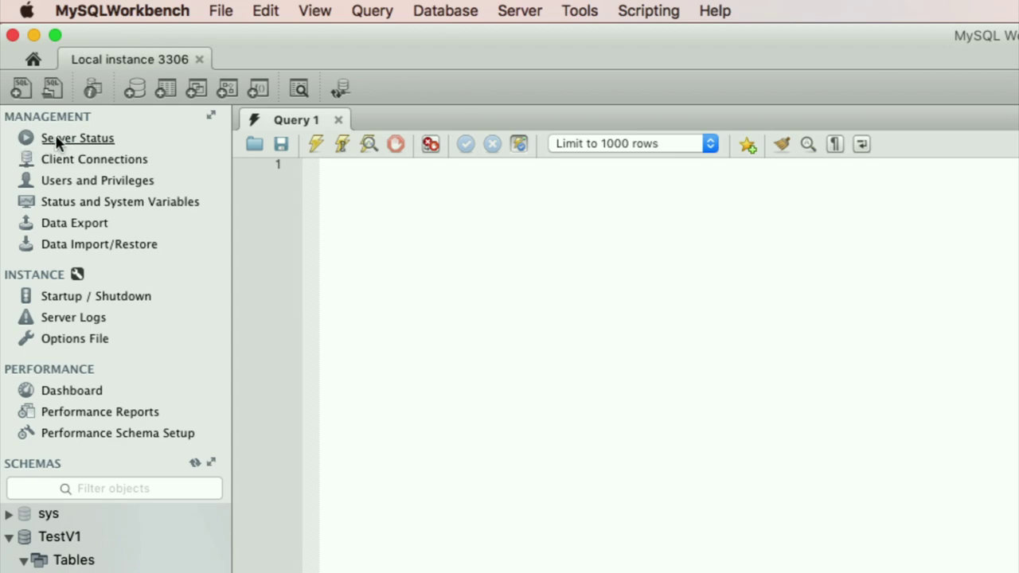
pyautogui.click(58, 144)
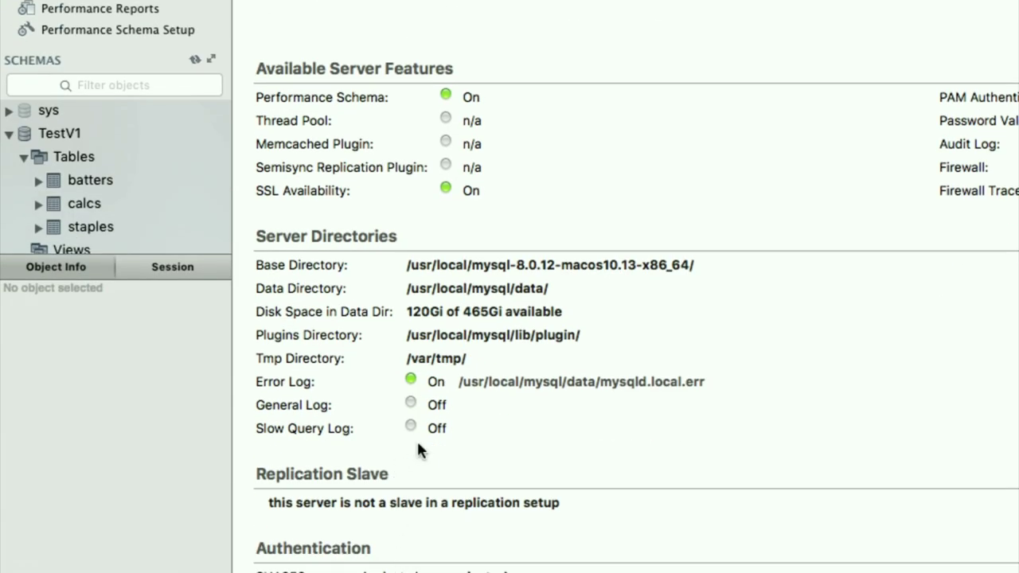
pyautogui.moveTo(263, 191); pyautogui.dragTo(349, 192)
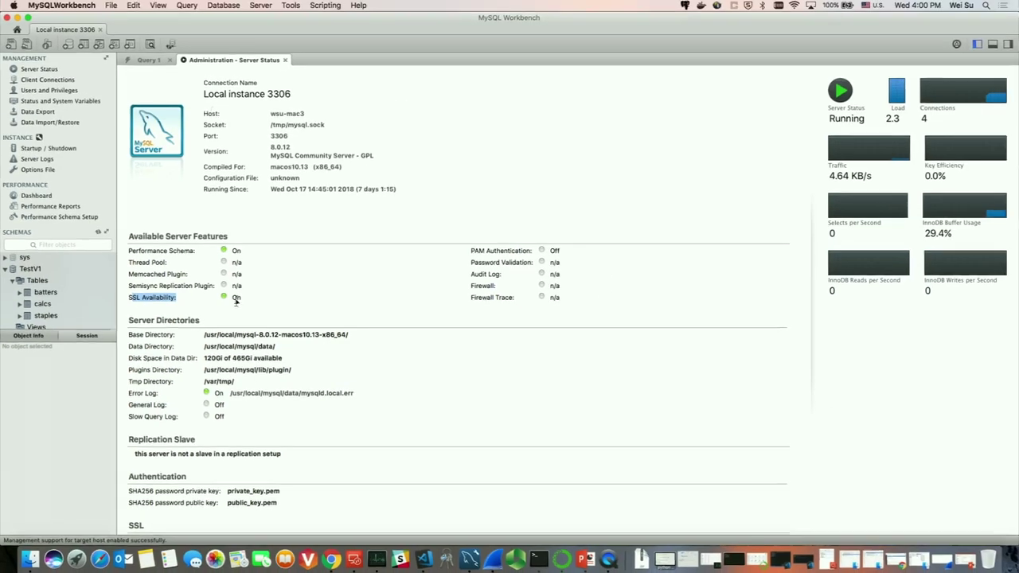
pyautogui.click(101, 30)
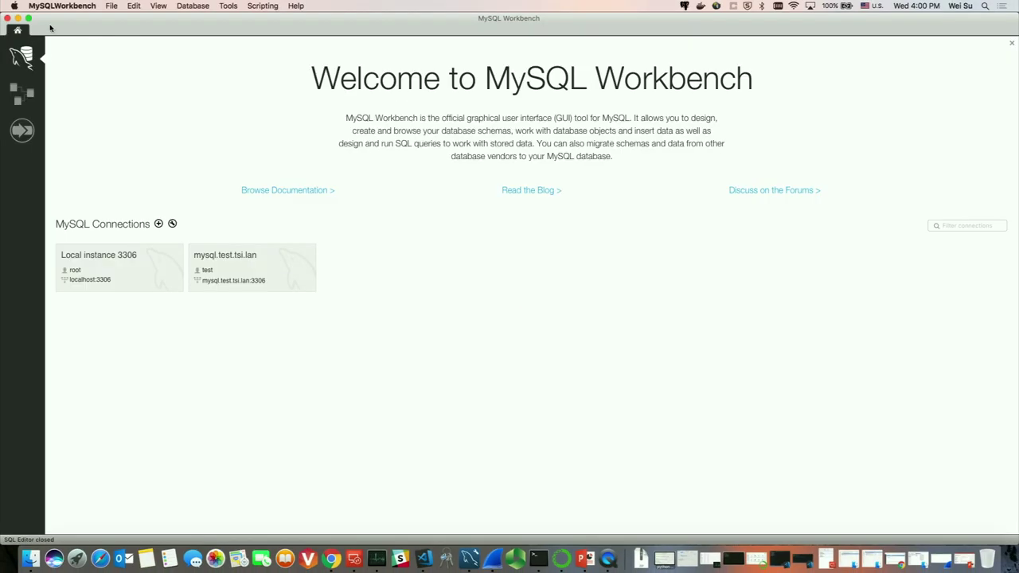
# Hide MySQL Workbench and open a new Finder window on the Applications folder.
pyautogui.click(20, 17)
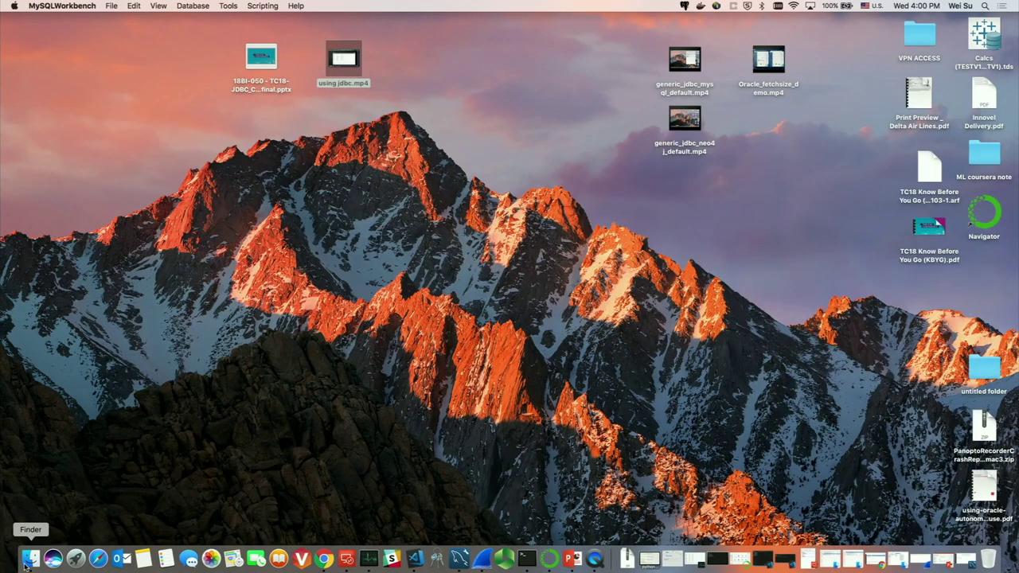
pyautogui.rightClick(26, 561)
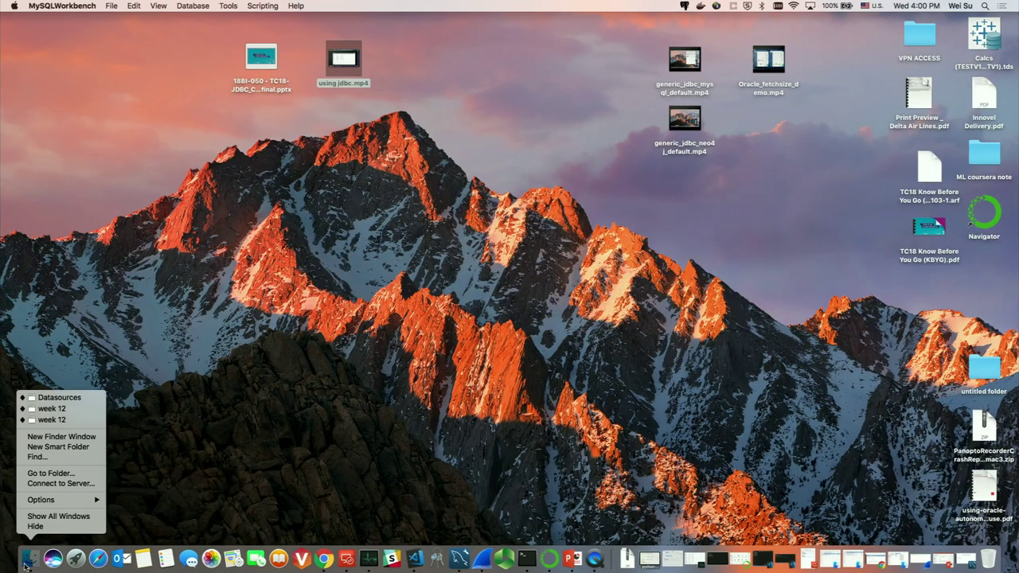
pyautogui.click(98, 398)
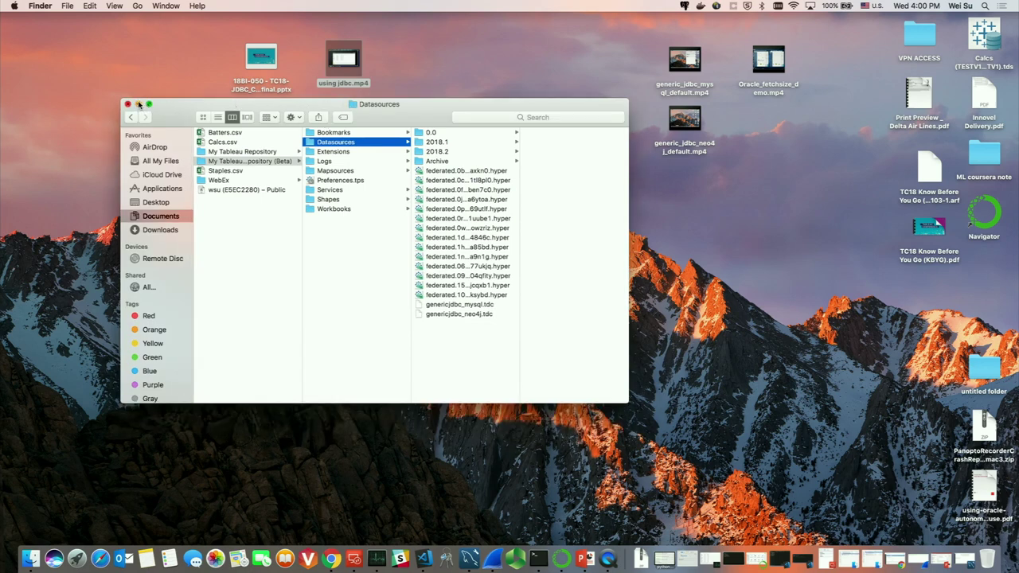
pyautogui.click(165, 189)
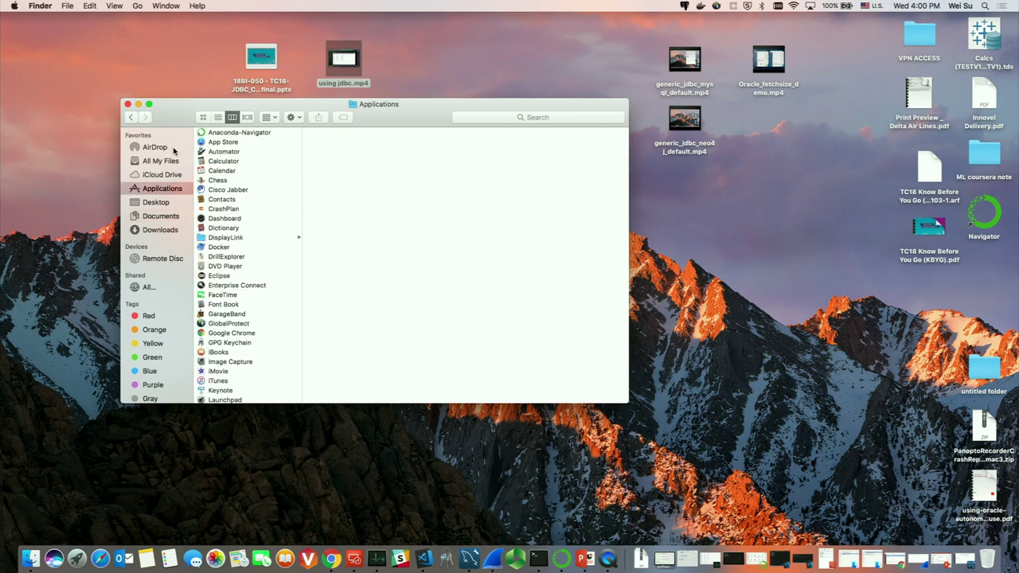
pyautogui.doubleClick(183, 100)
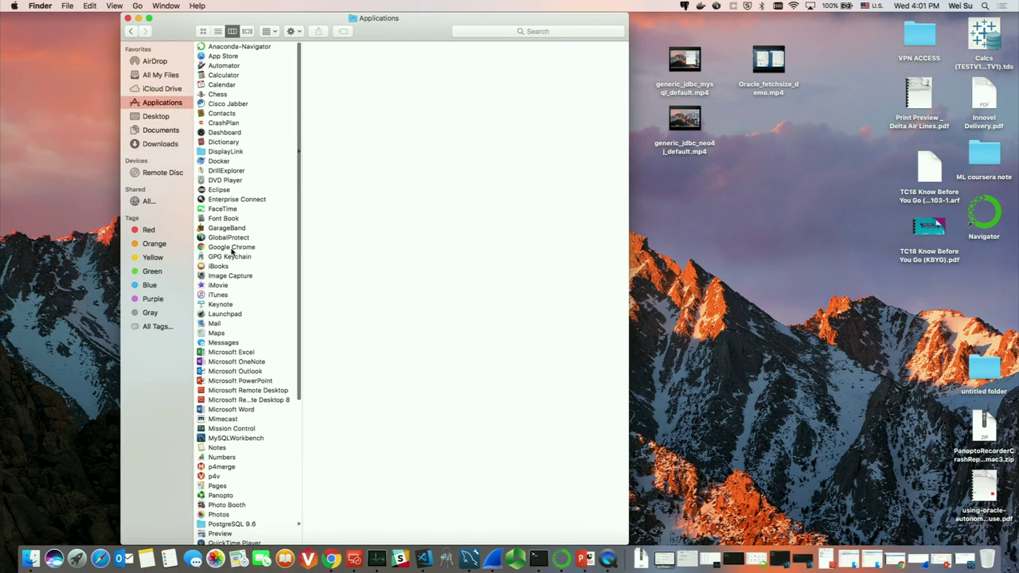
pyautogui.scroll(-2, 232, 252)
pyautogui.scroll(-5, 231, 252)
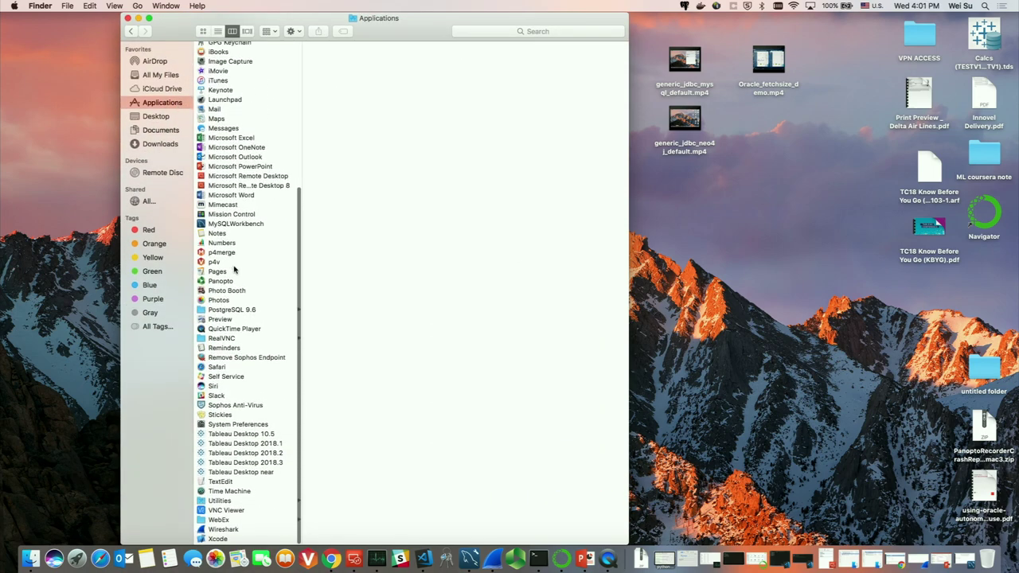
# Launch Tableau Desktop 2018.3 and close the Finder window.
pyautogui.click(233, 465)
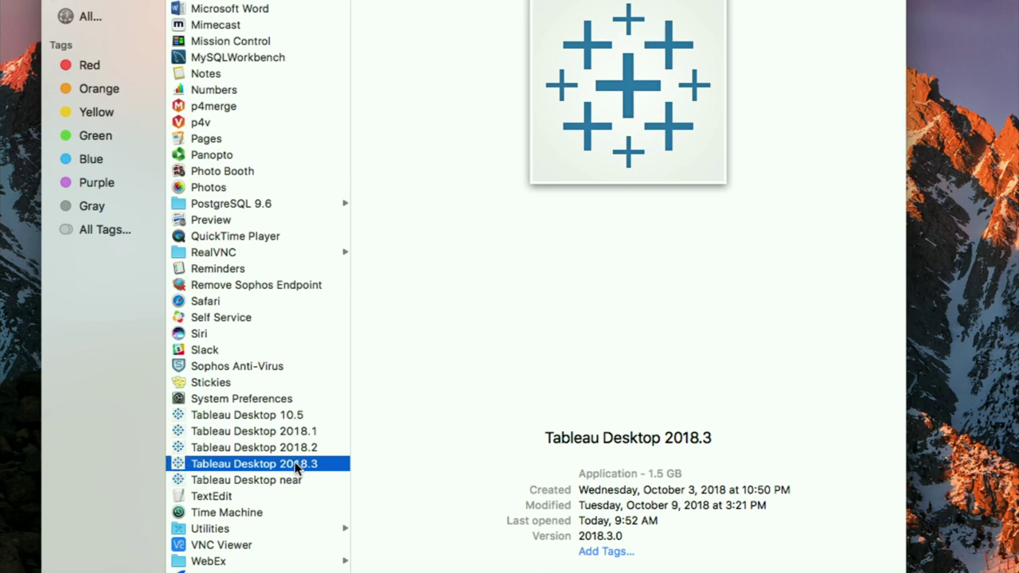
pyautogui.doubleClick(294, 463)
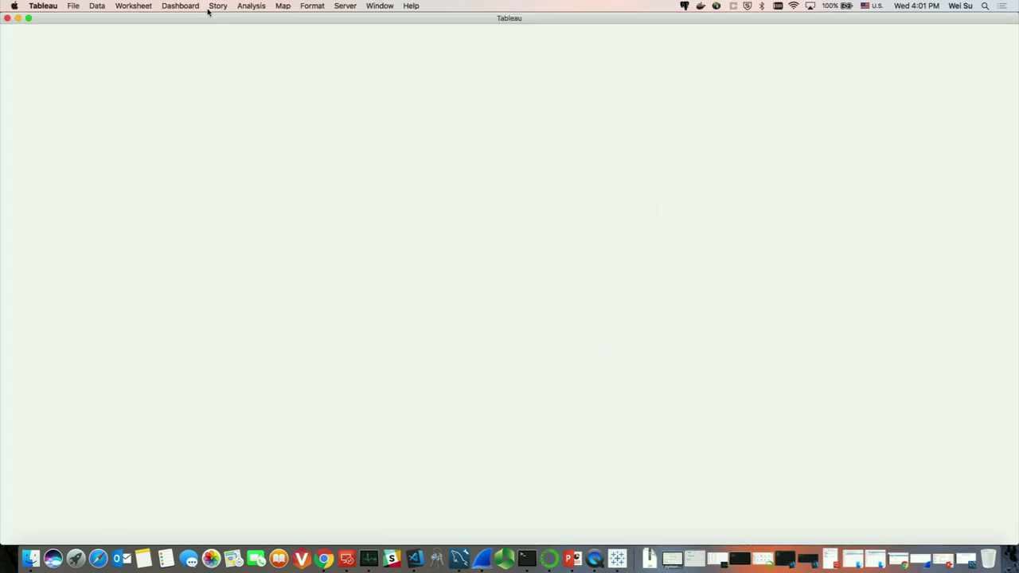
pyautogui.moveTo(63, 24); pyautogui.dragTo(413, 4)
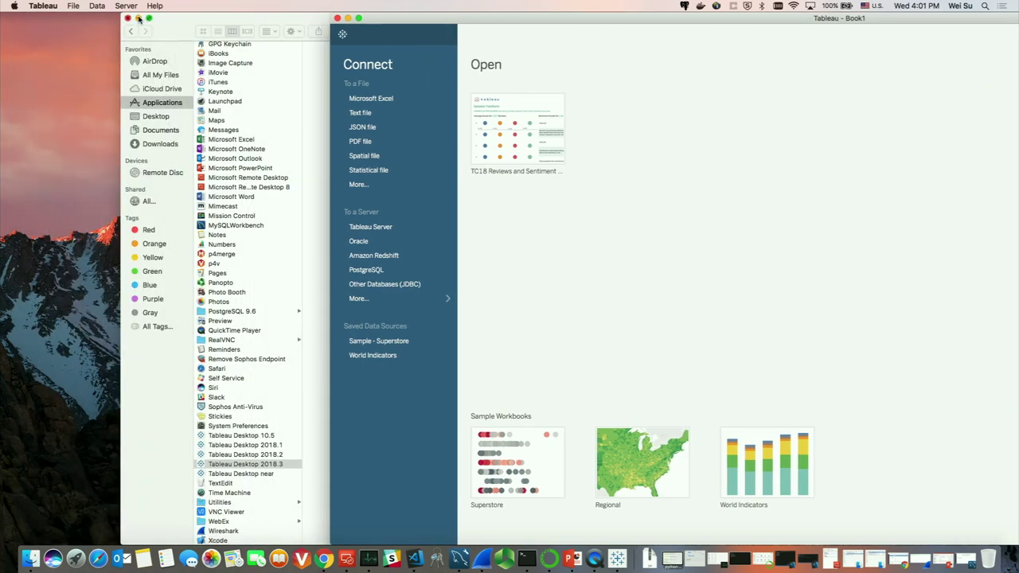
pyautogui.click(127, 17)
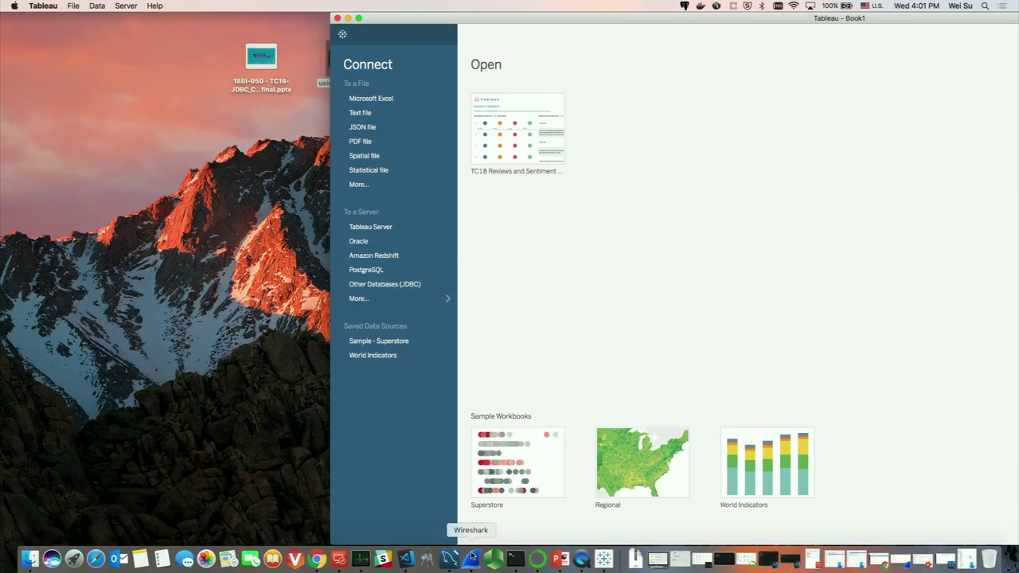
# Maximise Wireshark and restart the loopback capture without saving the old packets, then return to Tableau.
pyautogui.click(471, 559)
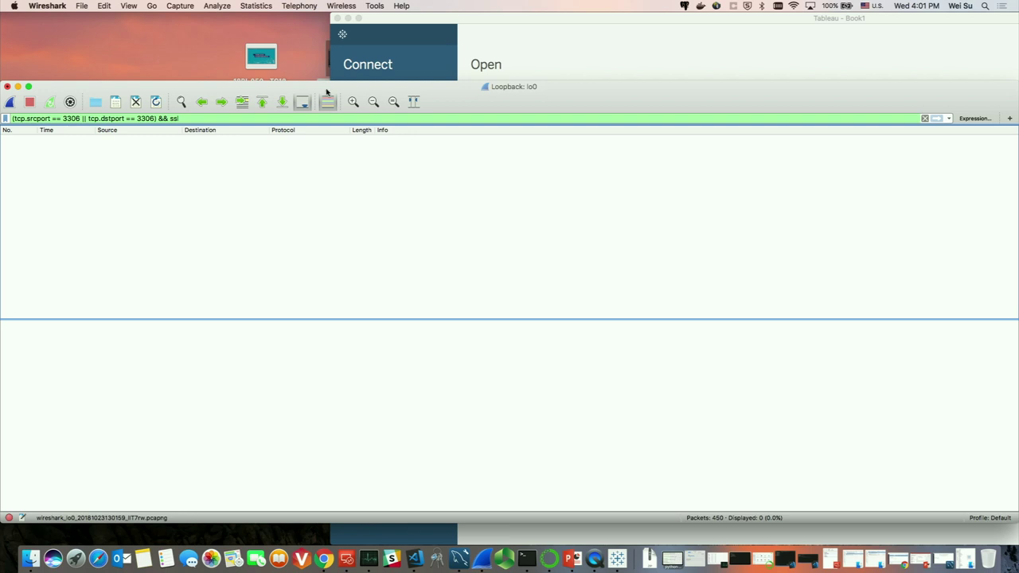
pyautogui.doubleClick(325, 93)
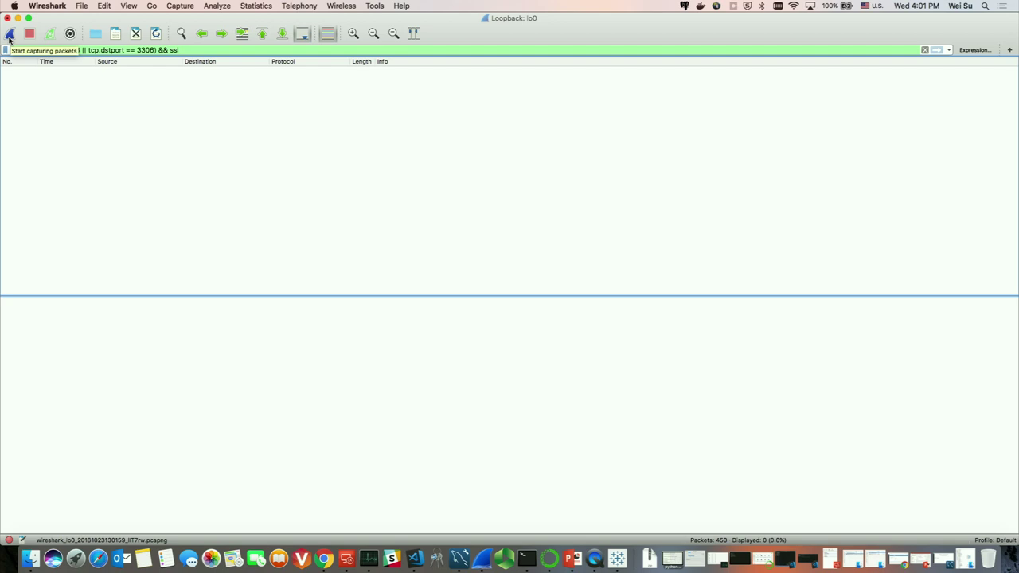
pyautogui.click(10, 35)
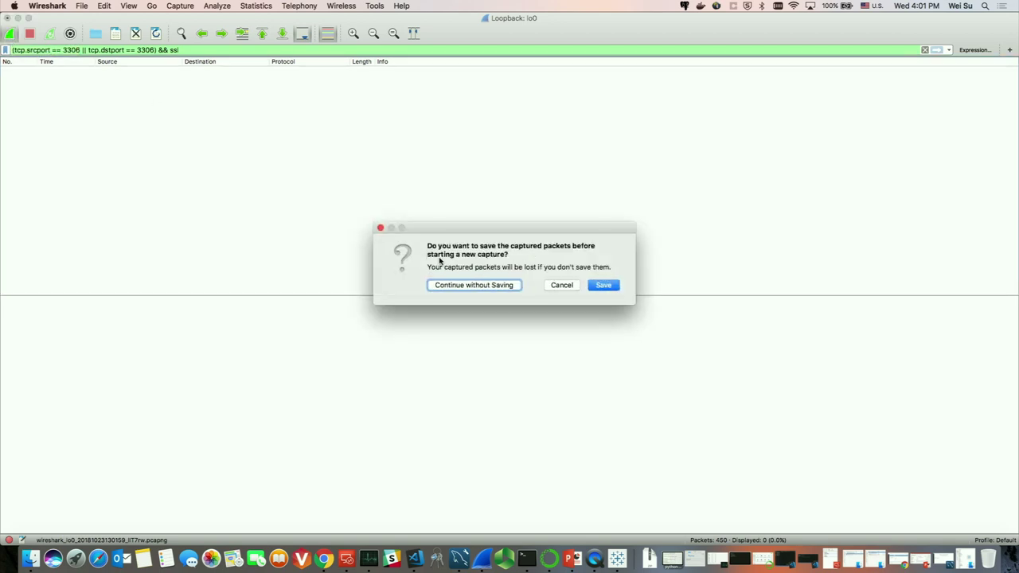
pyautogui.click(475, 285)
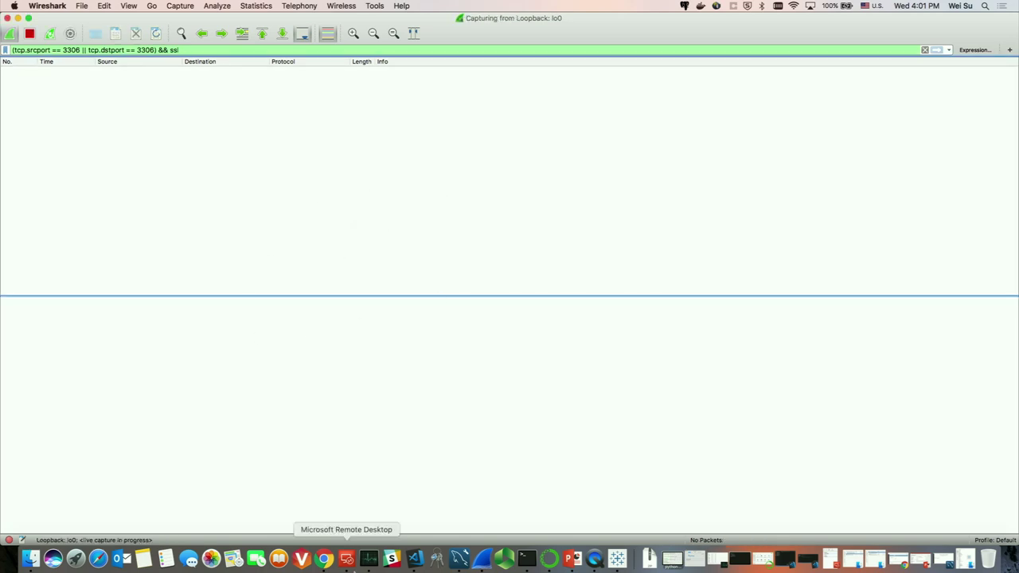
pyautogui.click(617, 558)
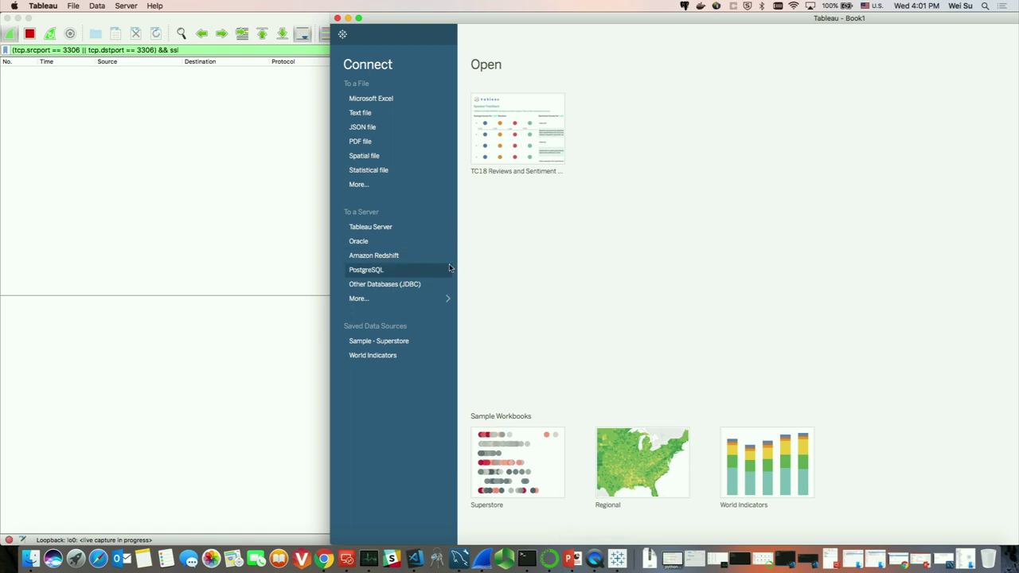
# Choose the Other Databases (JDBC) connector with URL jdbc:mysql://localhost:3306/TestV1 and MySQL dialect.
pyautogui.click(434, 308)
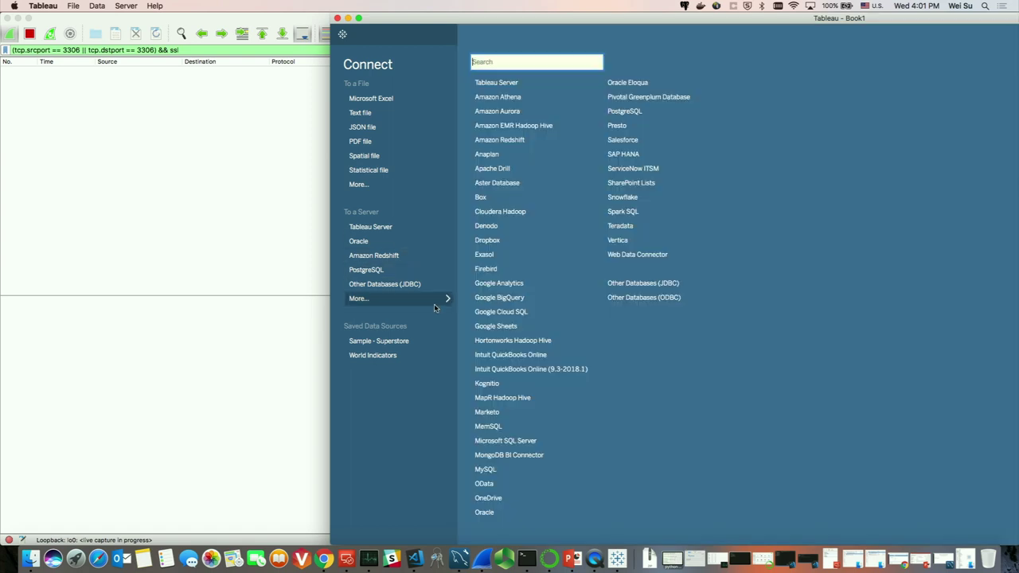
pyautogui.click(677, 283)
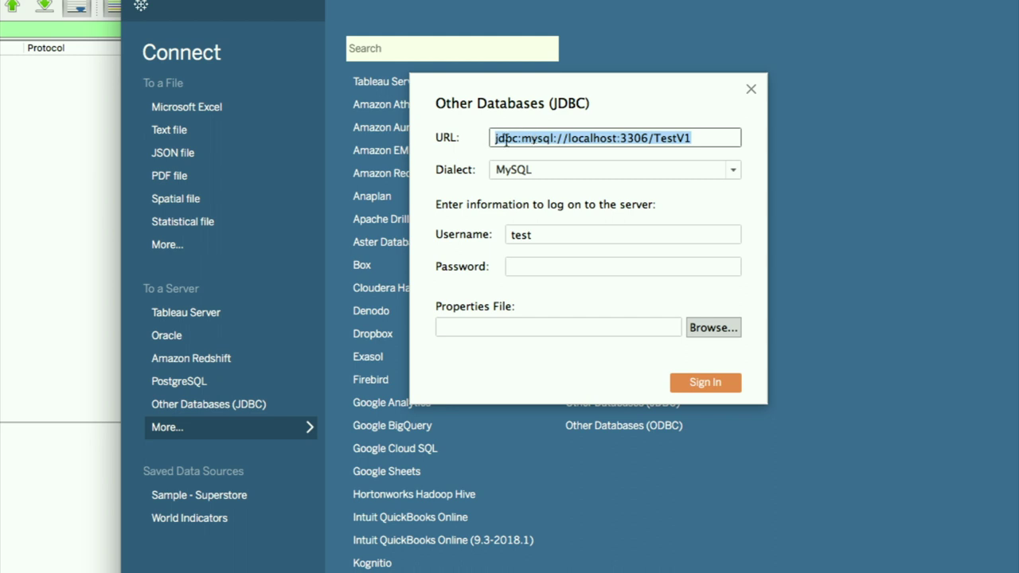
pyautogui.doubleClick(506, 140)
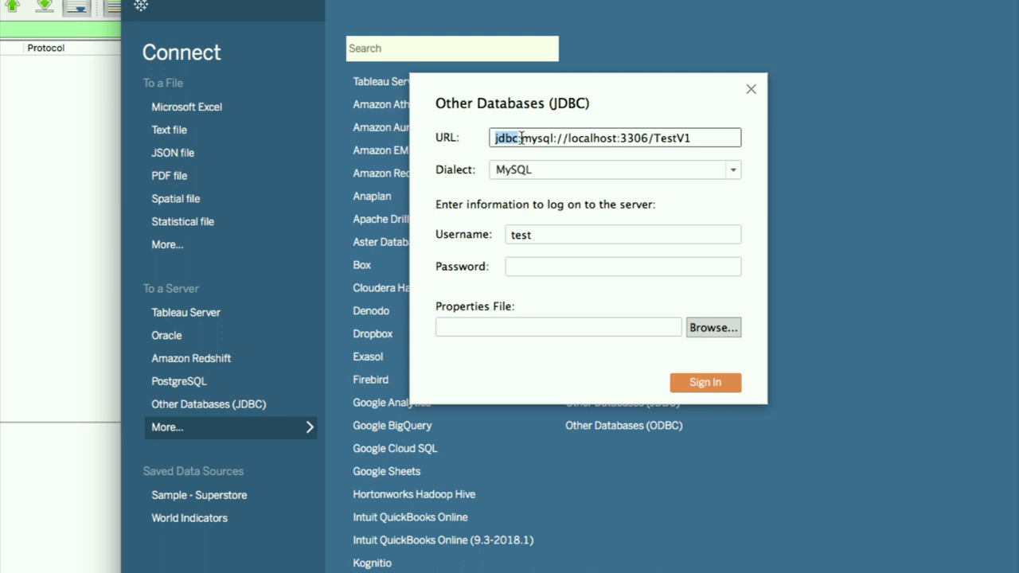
pyautogui.doubleClick(570, 140)
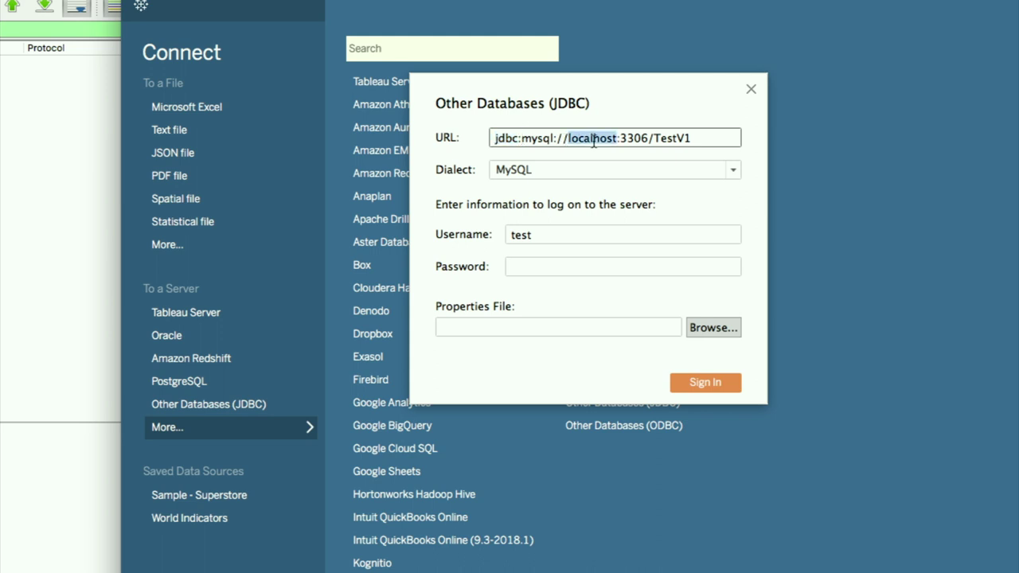
pyautogui.doubleClick(635, 140)
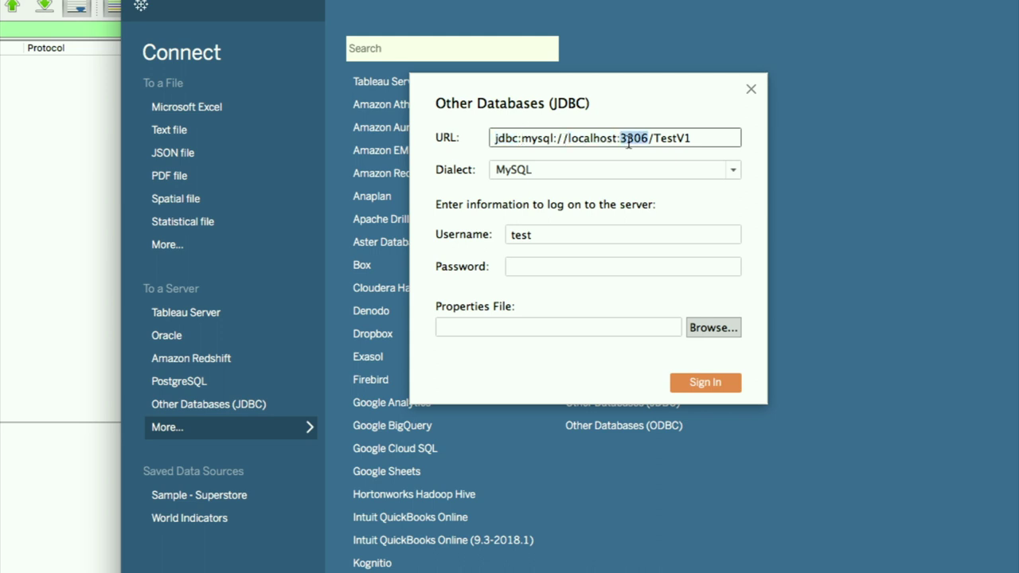
pyautogui.doubleClick(682, 140)
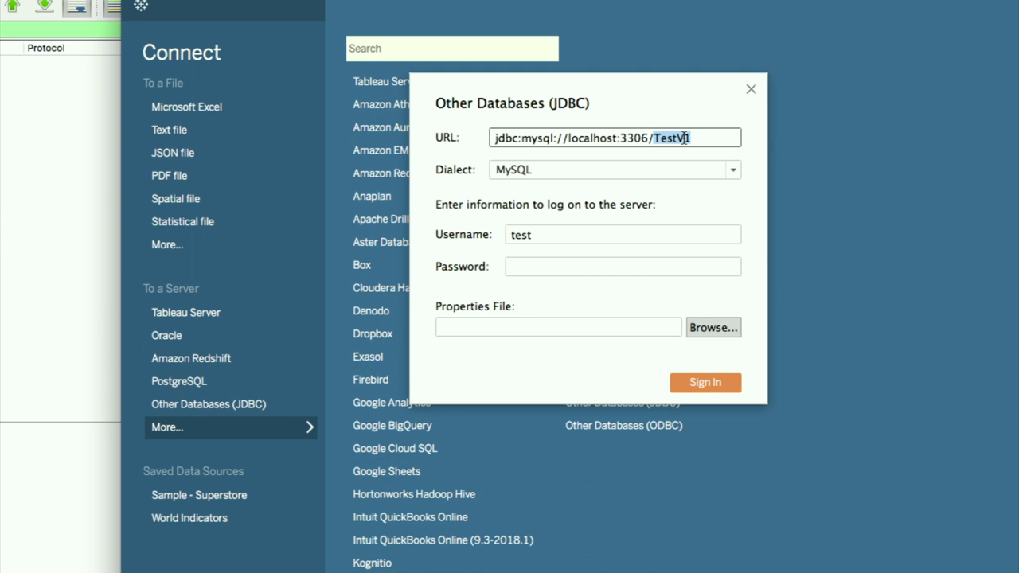
pyautogui.click(633, 170)
pyautogui.click(557, 186)
# Enter the account password and sign in to the database.
pyautogui.click(548, 235)
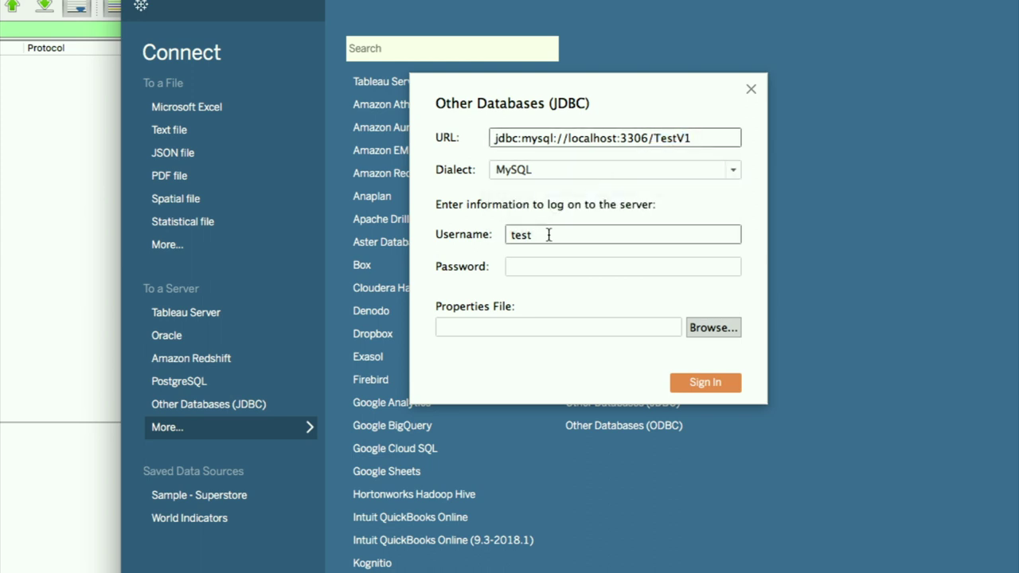
pyautogui.click(550, 263)
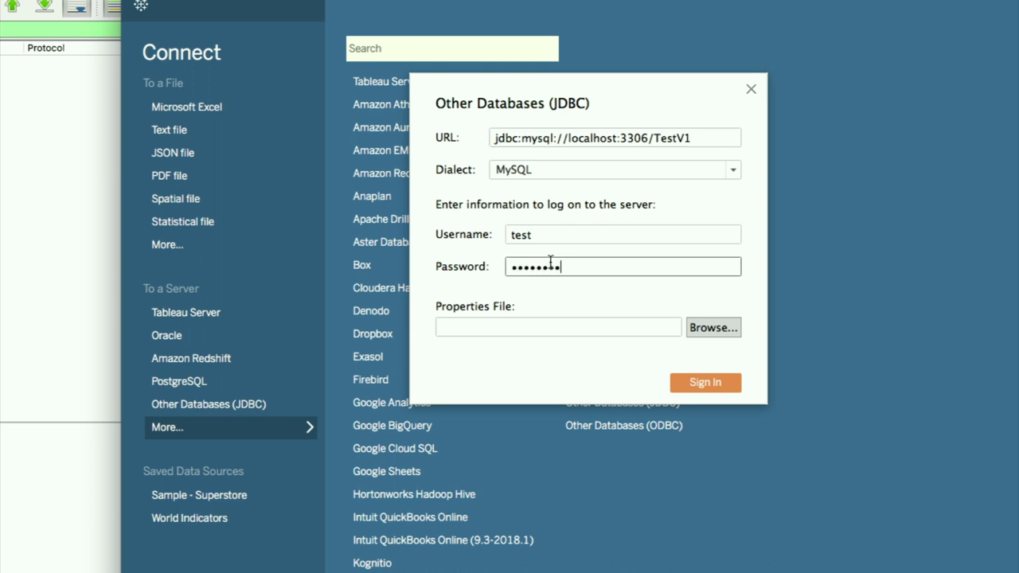
pyautogui.click(723, 385)
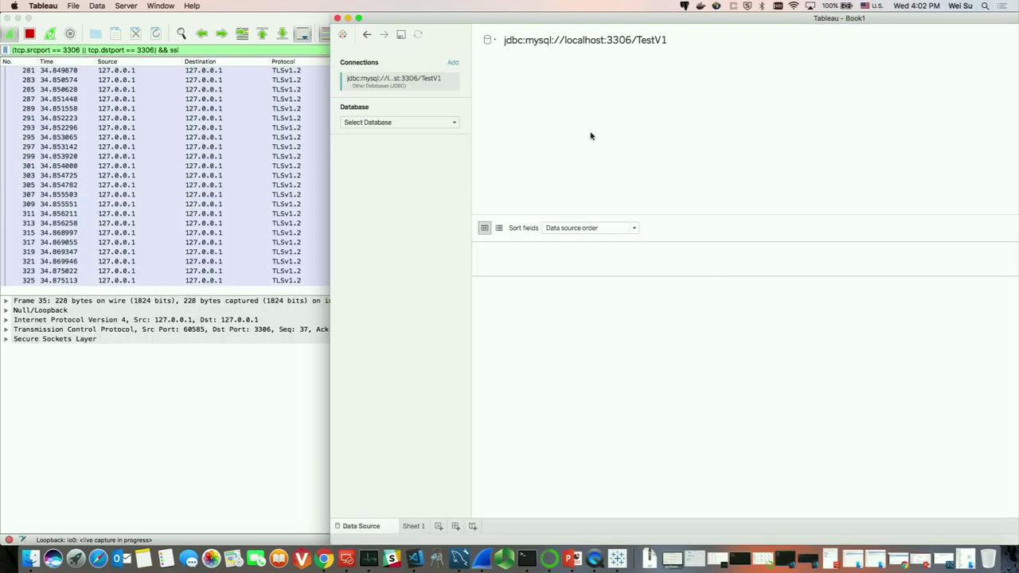
# Stop the Wireshark capture, scroll back to the first packets, and minimise Wireshark.
pyautogui.click(300, 137)
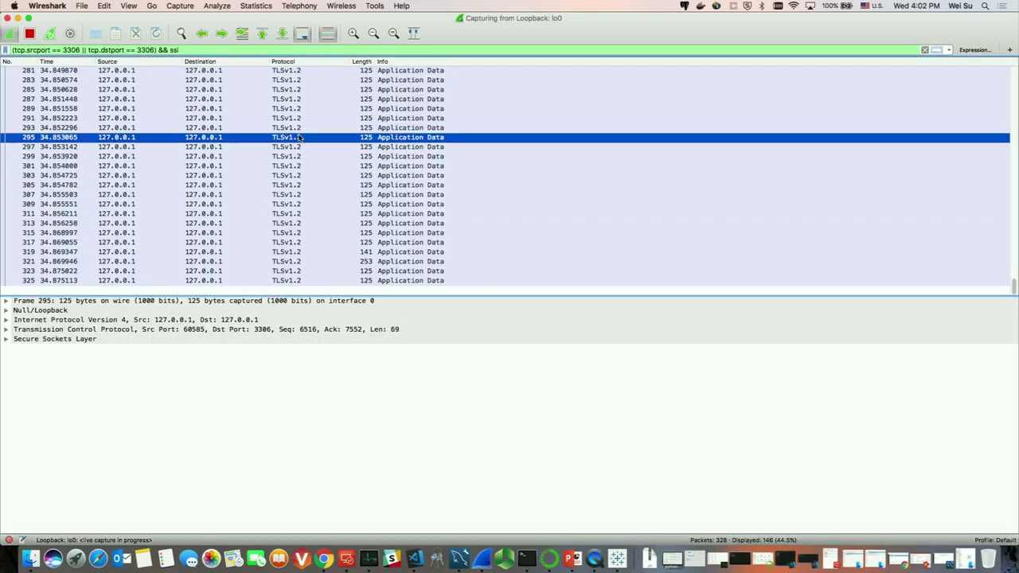
pyautogui.click(30, 34)
pyautogui.click(91, 129)
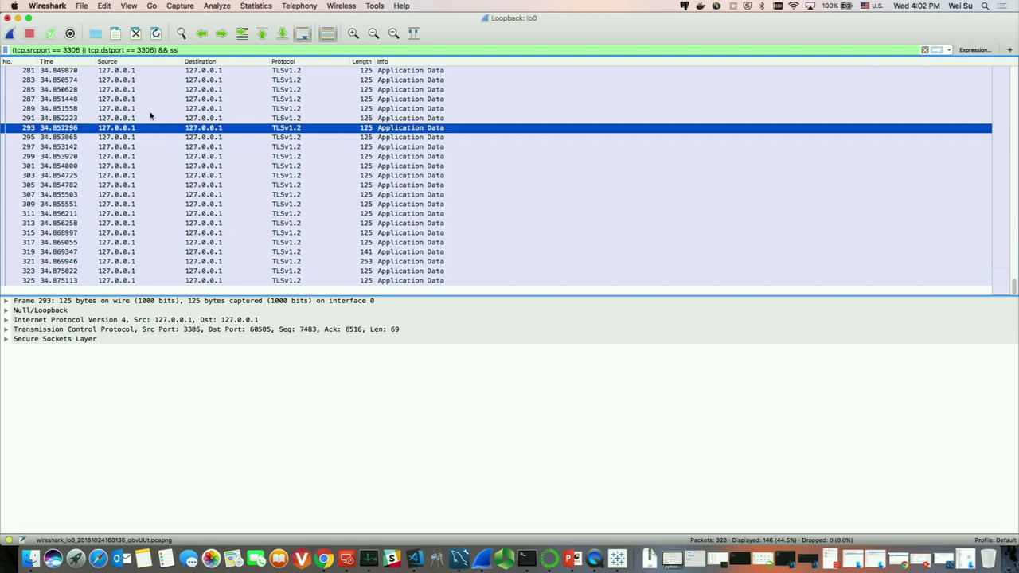
pyautogui.scroll(20, 150, 116)
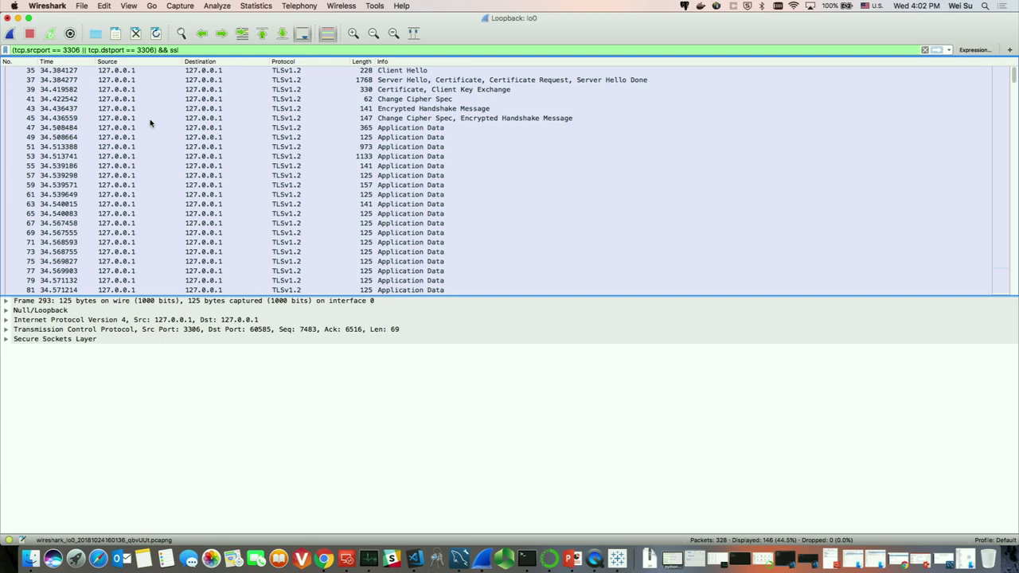
pyautogui.click(18, 18)
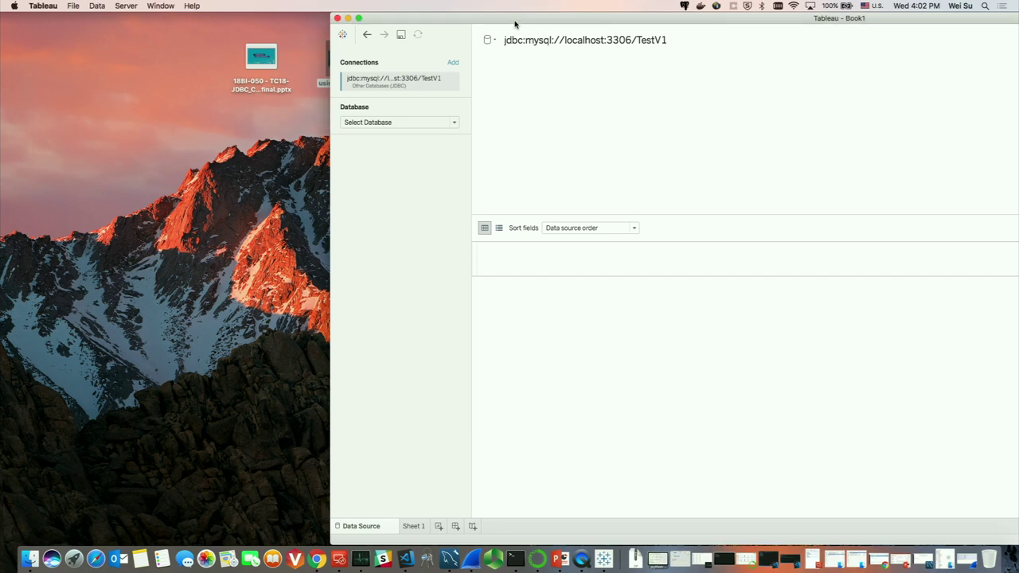
# Add TestV1's calcs table, list Str1 on Sheet 1's rows, then close Tableau without saving.
pyautogui.doubleClick(514, 24)
pyautogui.click(80, 124)
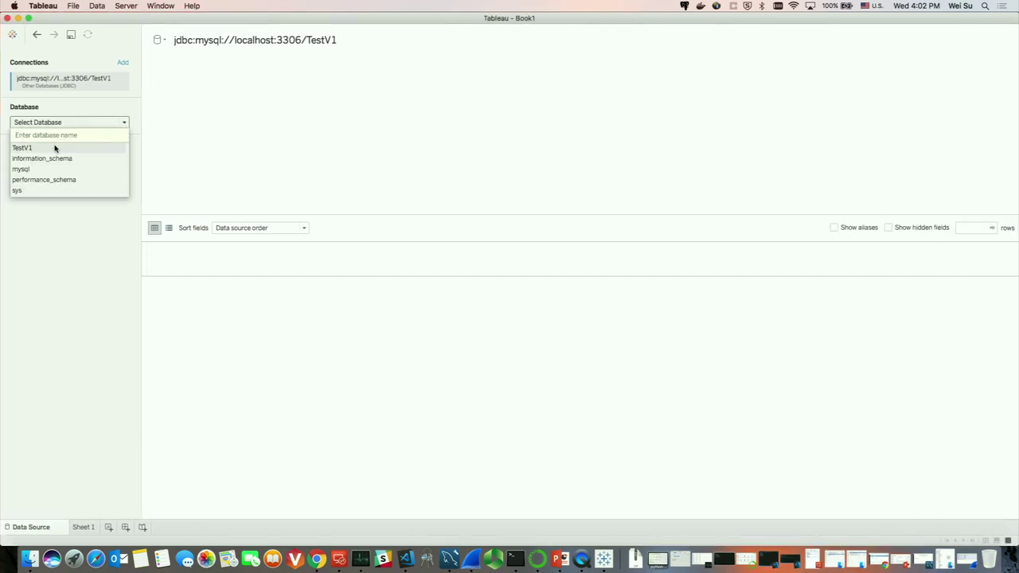
pyautogui.click(55, 148)
pyautogui.doubleClick(45, 169)
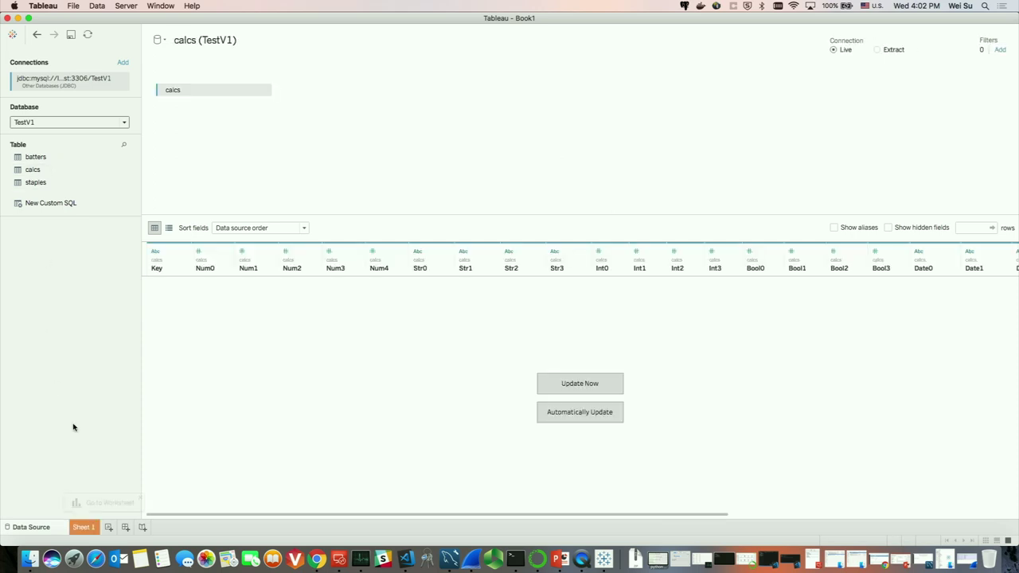
pyautogui.click(75, 527)
pyautogui.doubleClick(47, 184)
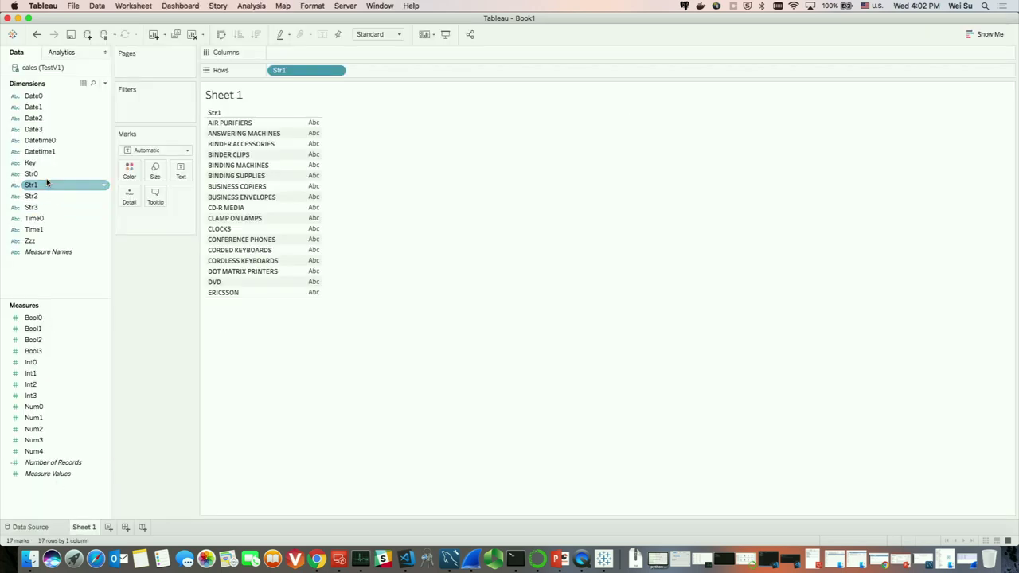
pyautogui.click(6, 18)
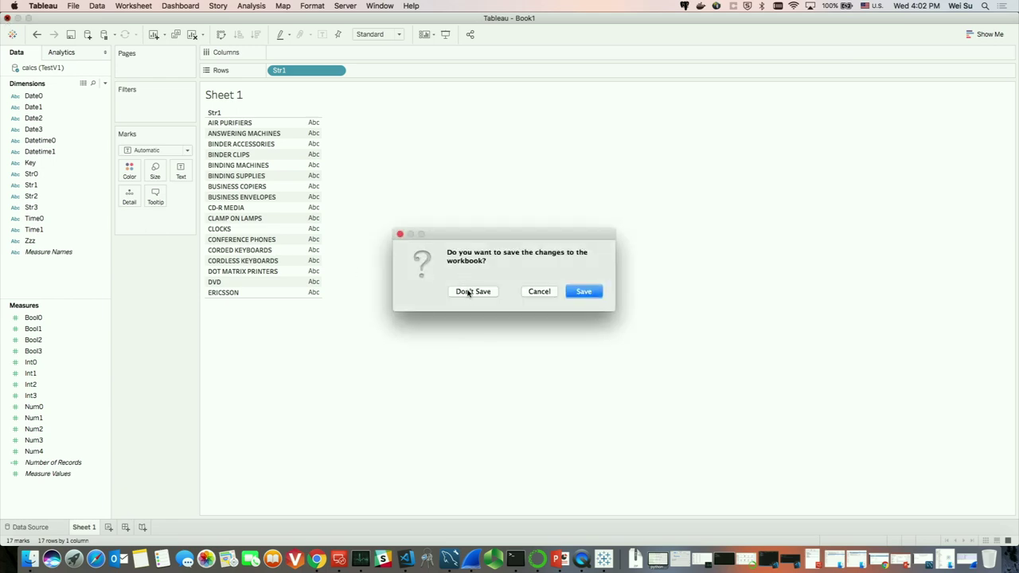
pyautogui.click(471, 291)
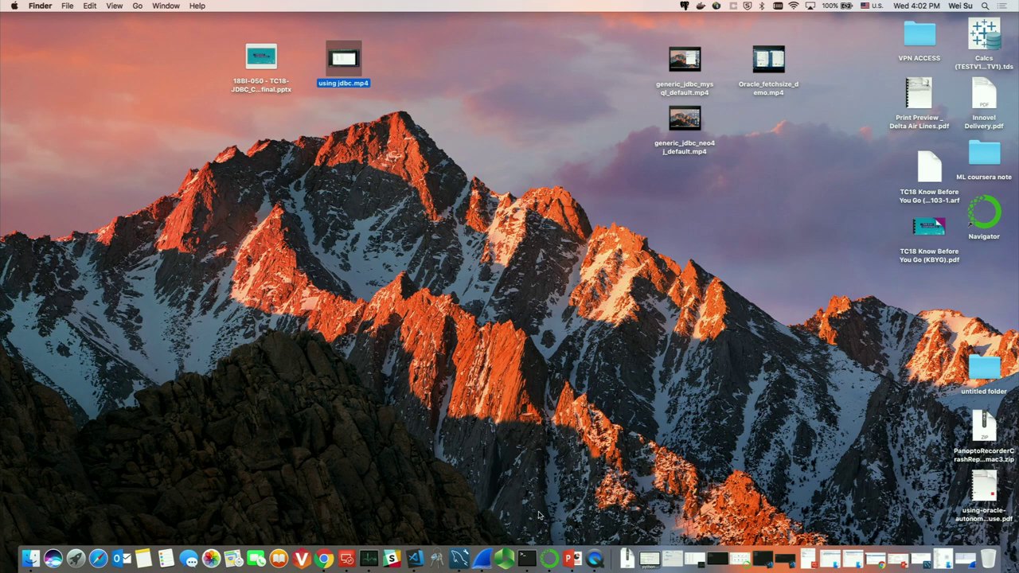
# Start a fresh Wireshark loopback capture, discarding the old packets.
pyautogui.click(485, 559)
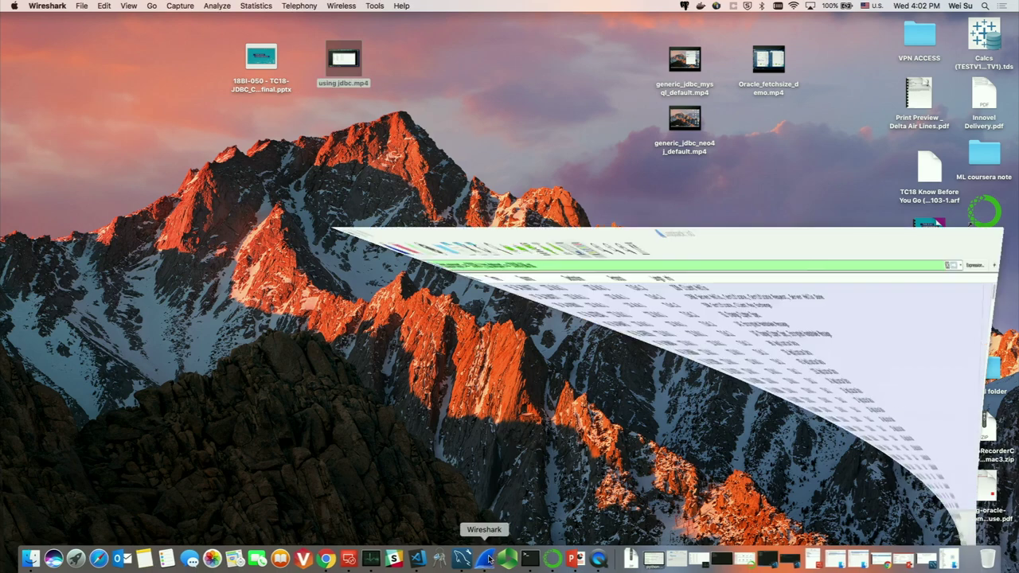
pyautogui.click(10, 34)
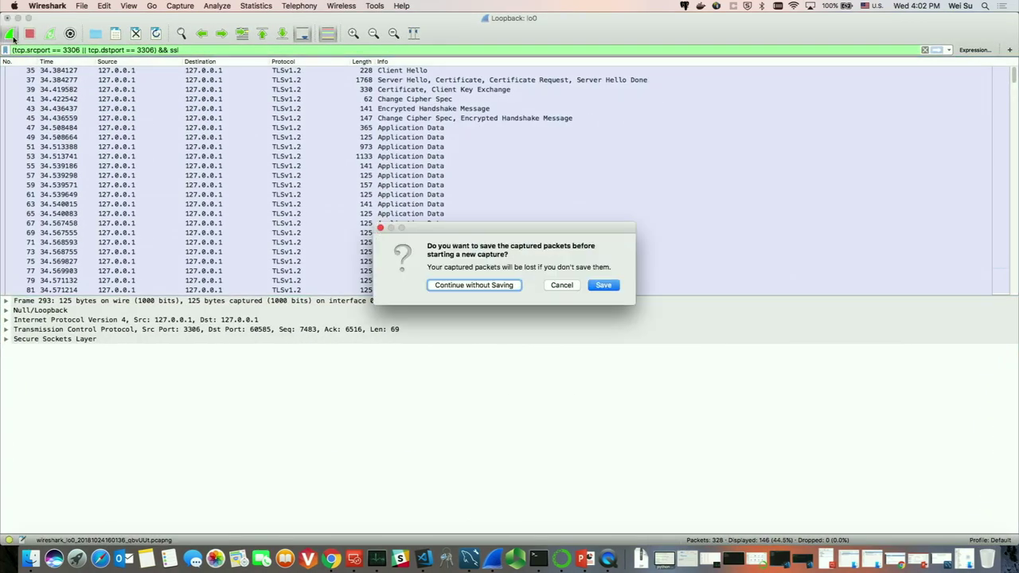
pyautogui.click(451, 285)
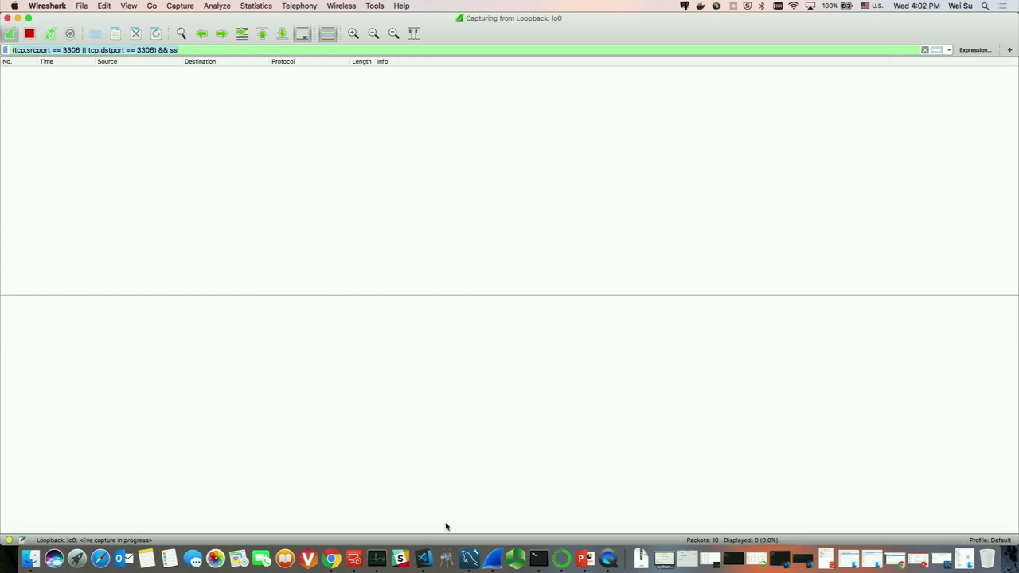
# Bring Visual Studio Code back up and list its open windows.
pyautogui.click(426, 560)
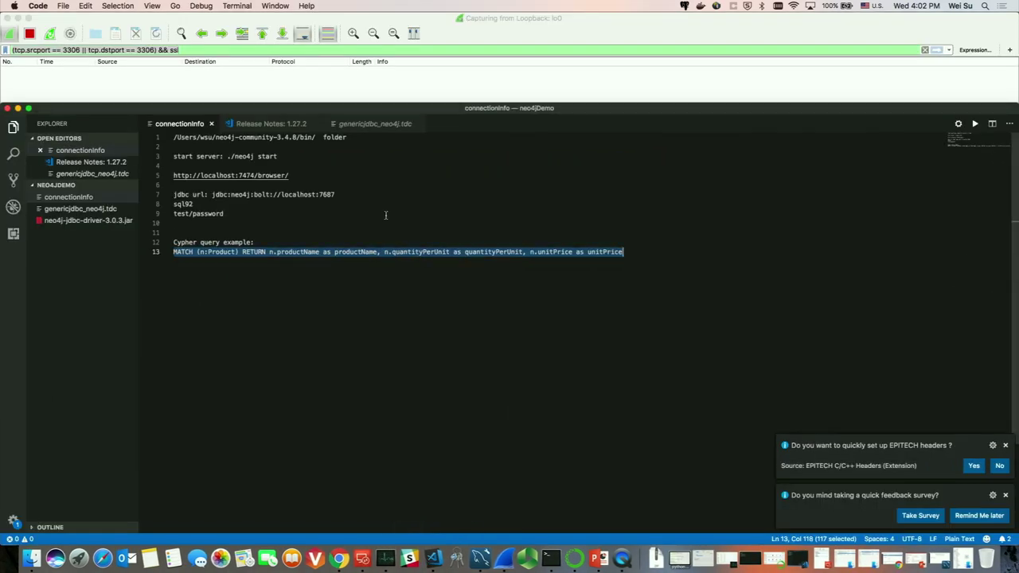
pyautogui.click(17, 108)
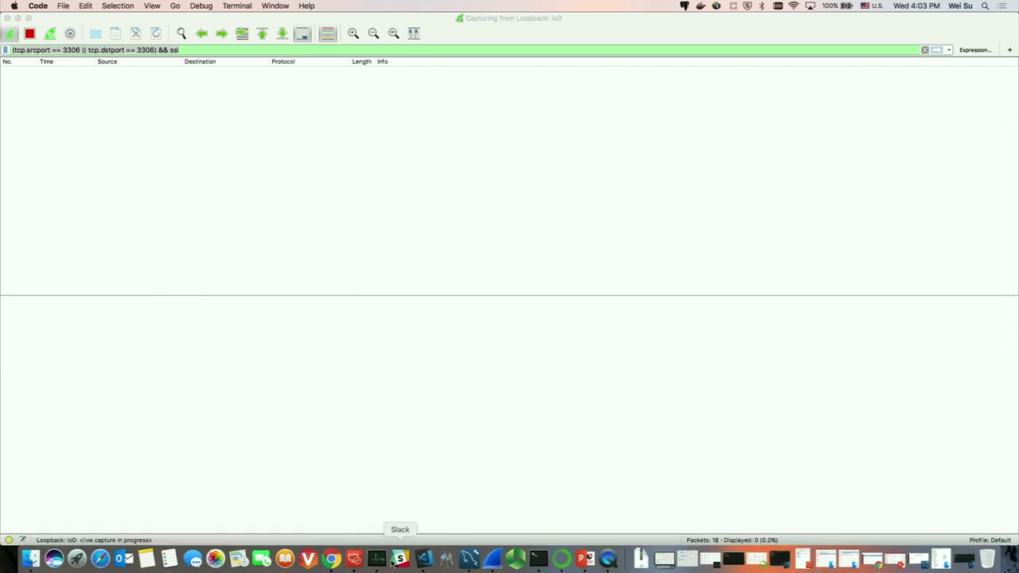
pyautogui.click(424, 560)
pyautogui.rightClick(424, 559)
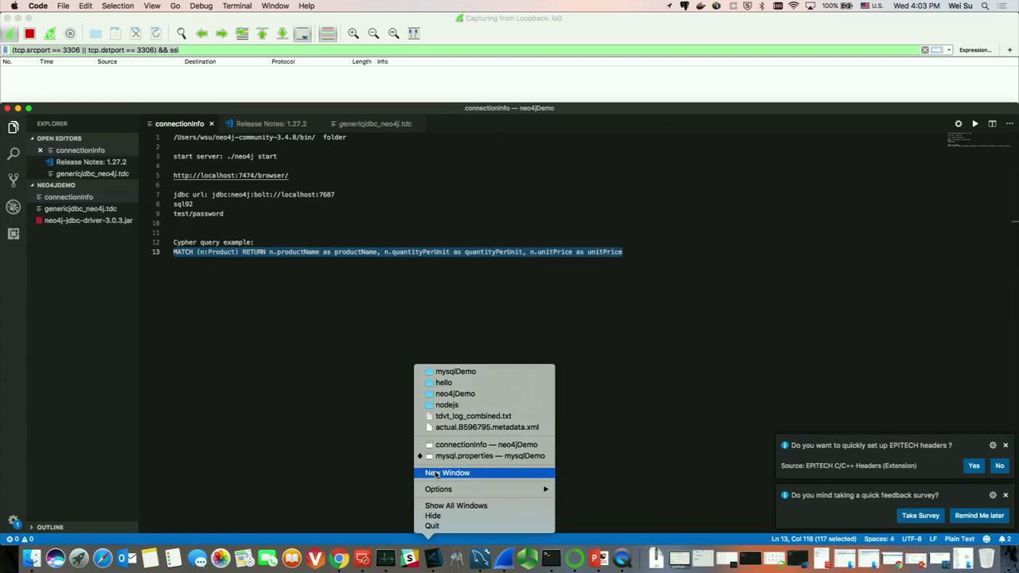
# Switch to the mysqlDemo window and highlight the useSSL=false setting in mysql.properties.
pyautogui.click(467, 456)
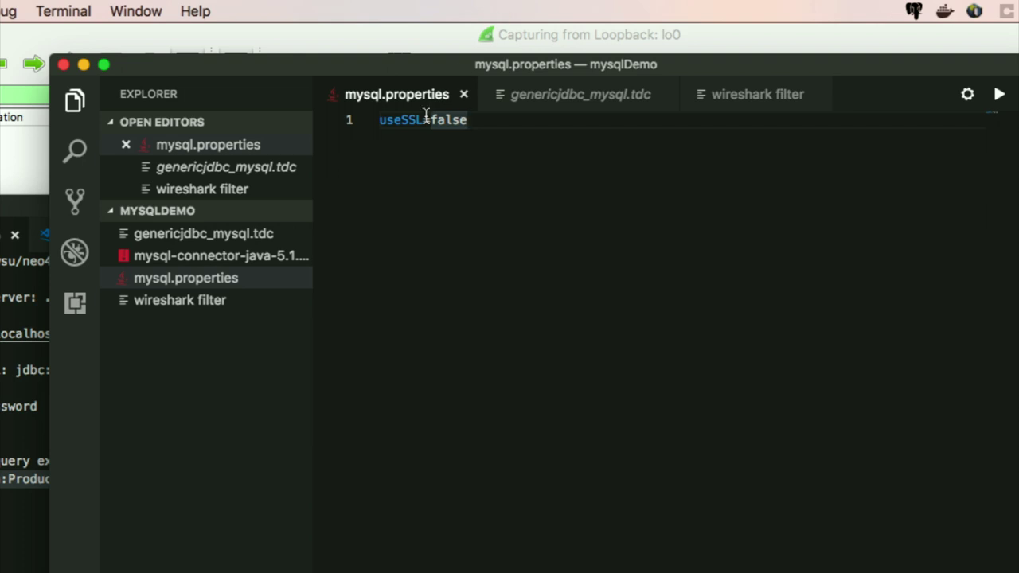
pyautogui.doubleClick(412, 118)
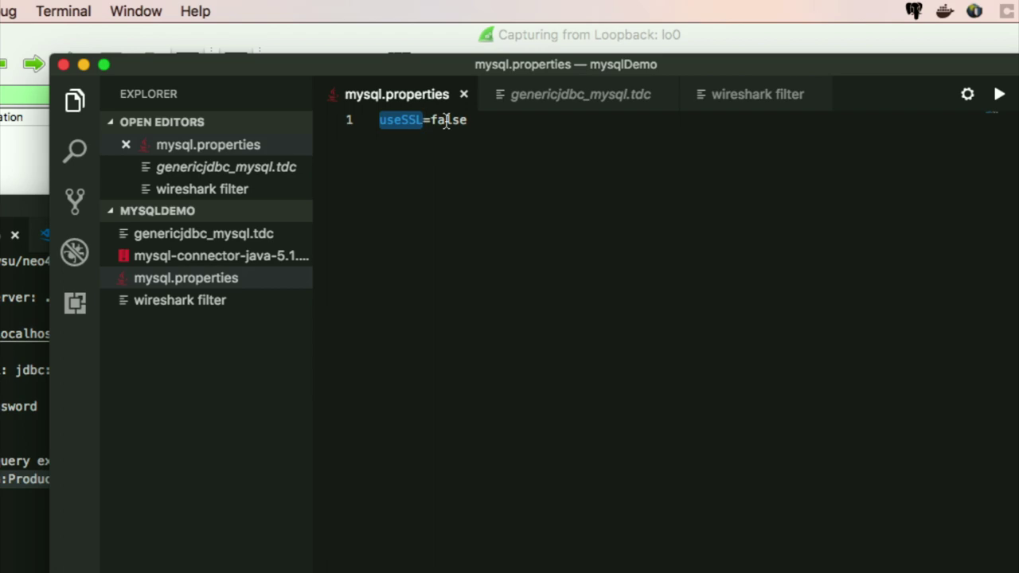
pyautogui.doubleClick(448, 120)
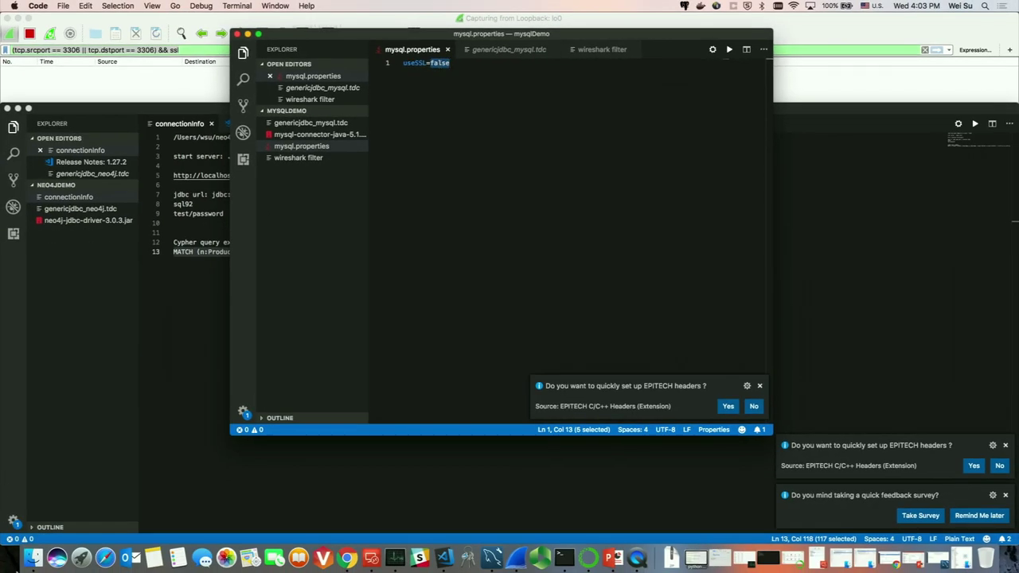
pyautogui.click(32, 559)
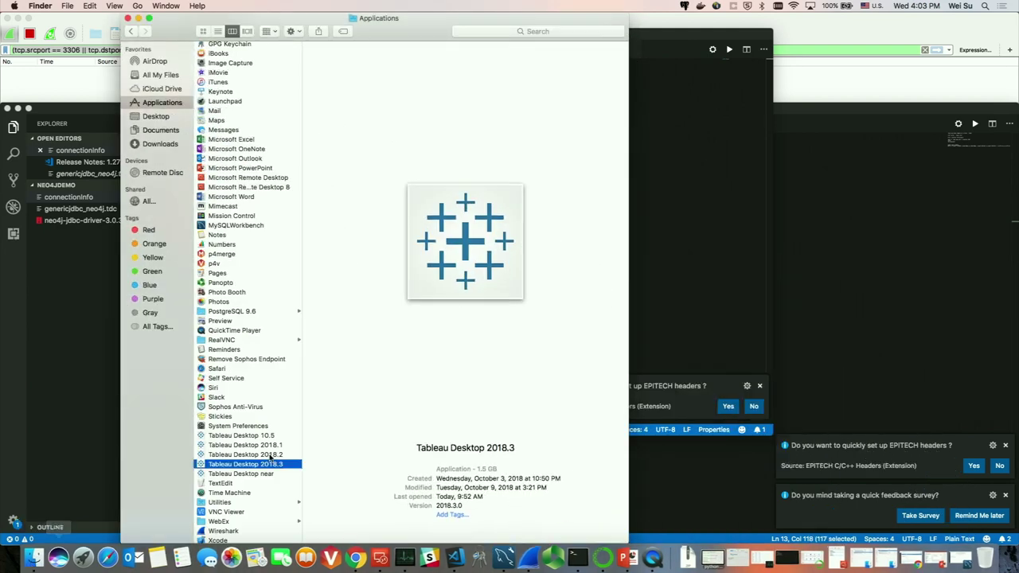
# Relaunch Tableau Desktop 2018.3, clear Finder and VS Code away, and start an Other Databases (JDBC) connection.
pyautogui.doubleClick(257, 468)
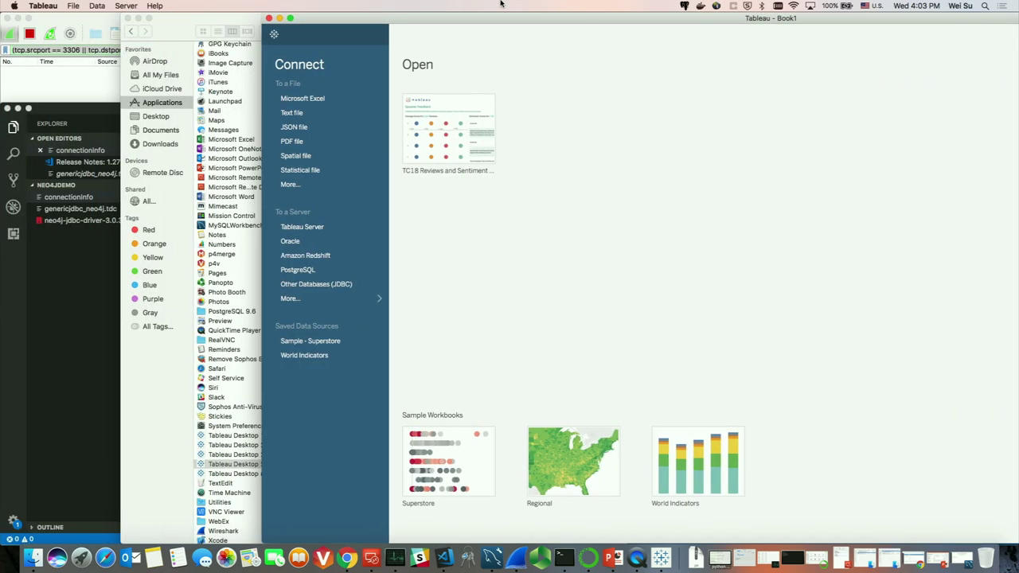
pyautogui.click(140, 18)
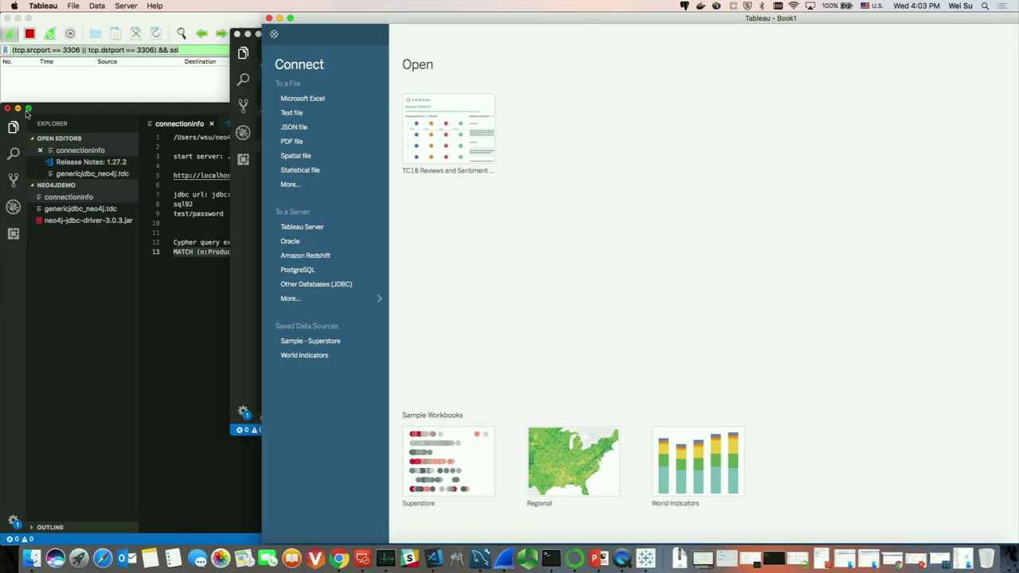
pyautogui.moveTo(20, 111); pyautogui.dragTo(237, 36)
pyautogui.click(247, 34)
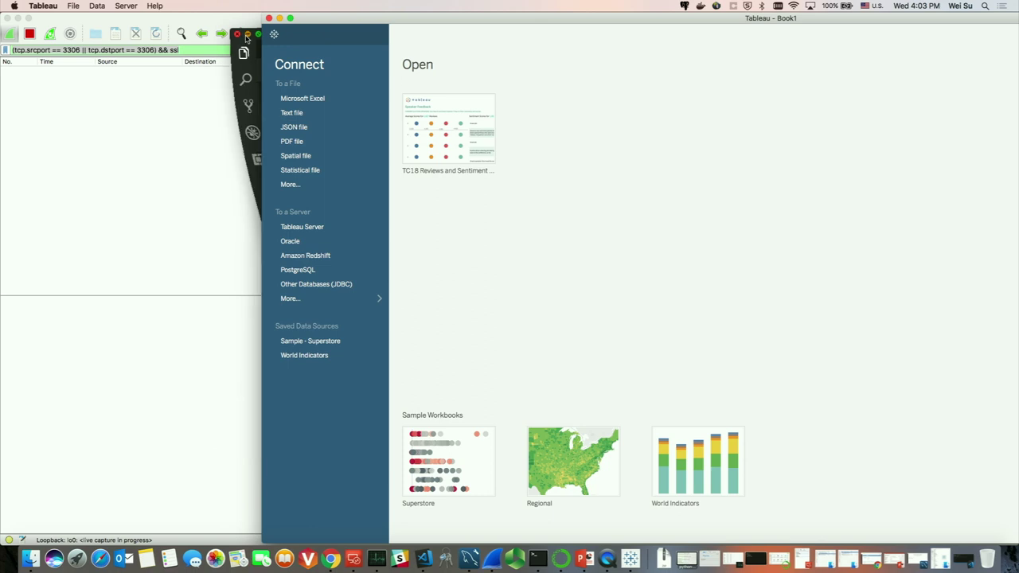
pyautogui.click(338, 286)
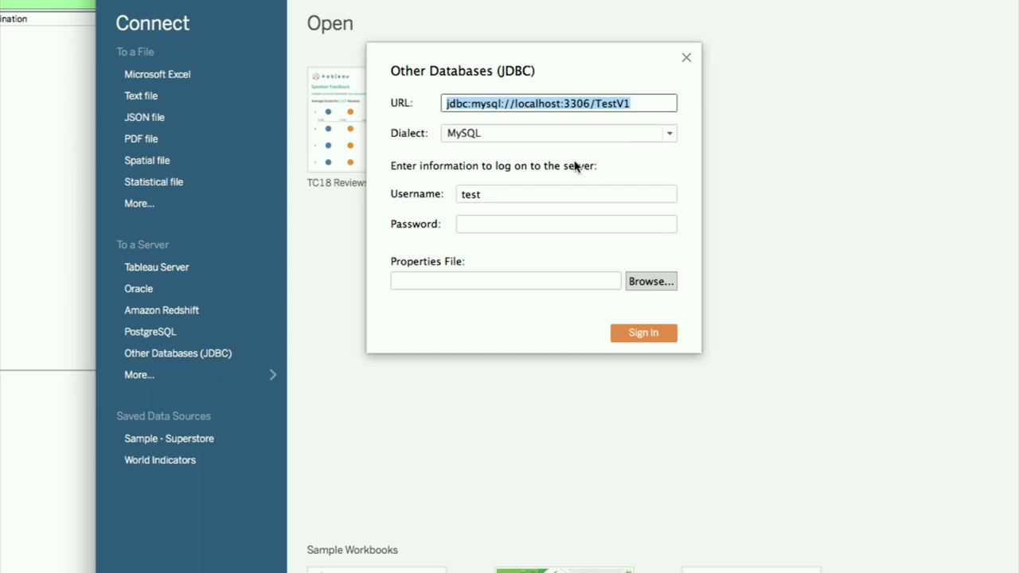
# Enter the account password, attach mysql.properties as the properties file, and sign in.
pyautogui.click(516, 226)
pyautogui.write('•••••••')
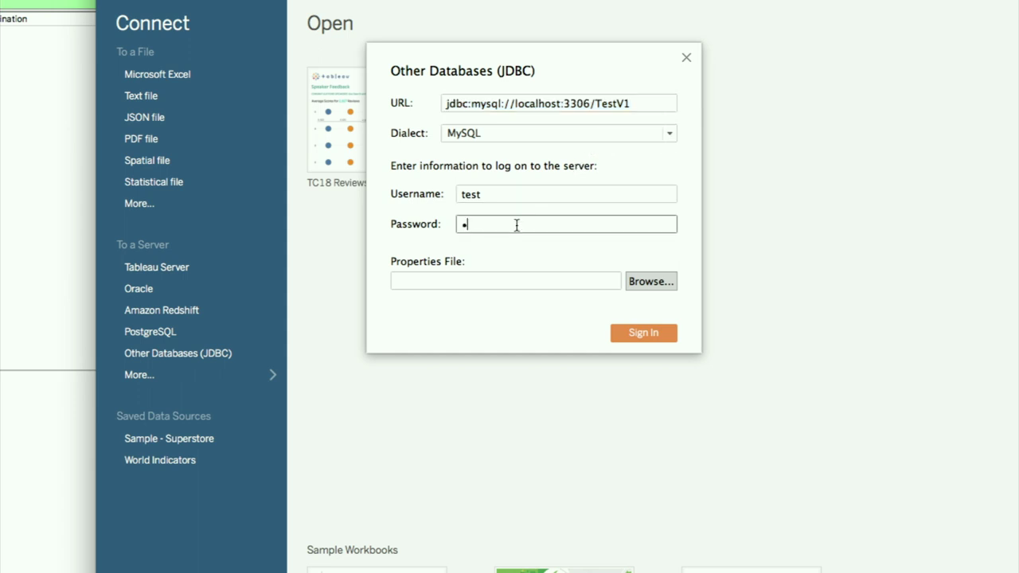
pyautogui.write('•')
pyautogui.click(644, 285)
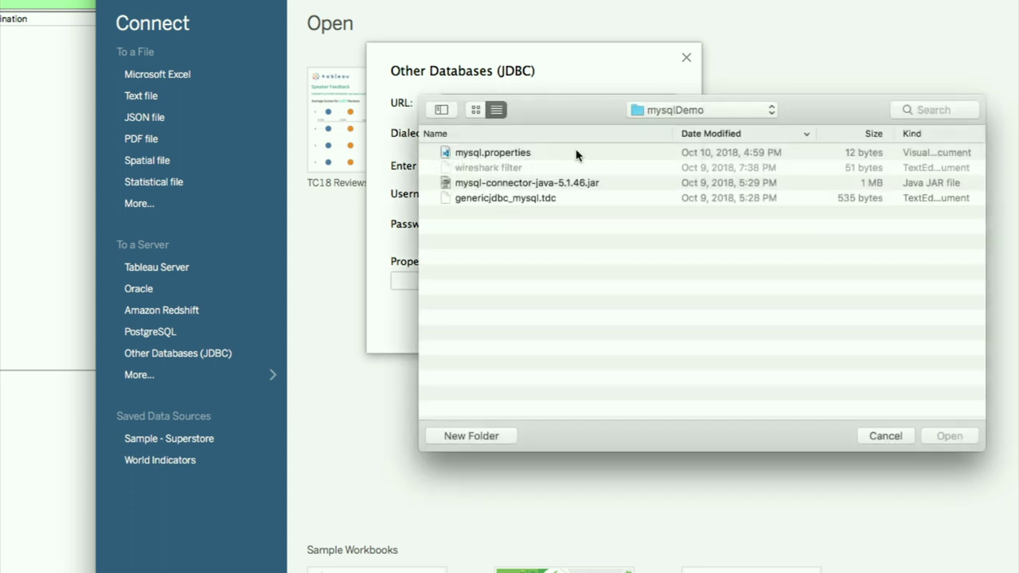
pyautogui.click(576, 154)
pyautogui.doubleClick(576, 155)
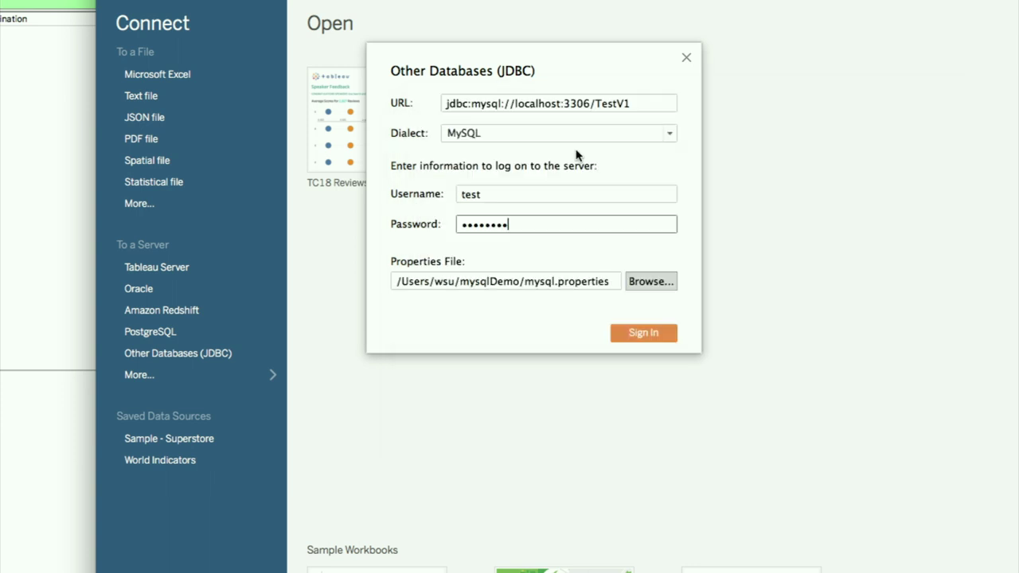
pyautogui.click(629, 330)
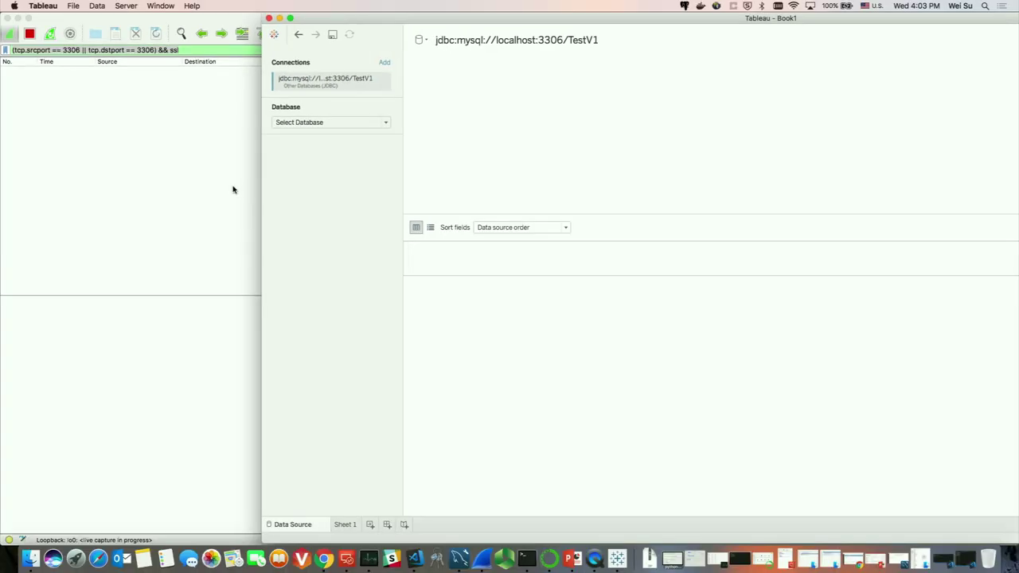
# Stop the Wireshark packet capture, then quit Tableau without saving the workbook.
pyautogui.click(164, 172)
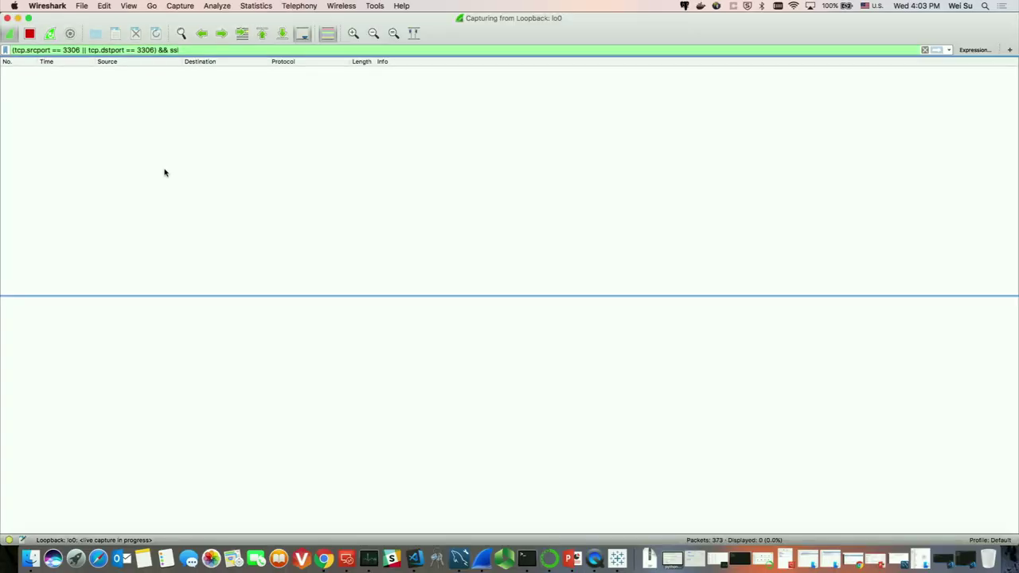
pyautogui.click(30, 35)
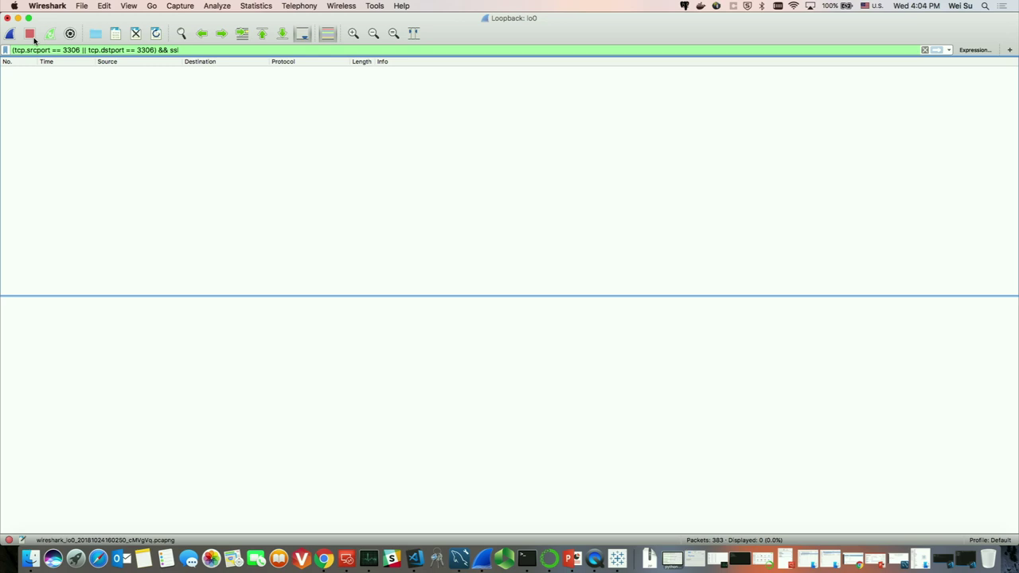
pyautogui.click(18, 18)
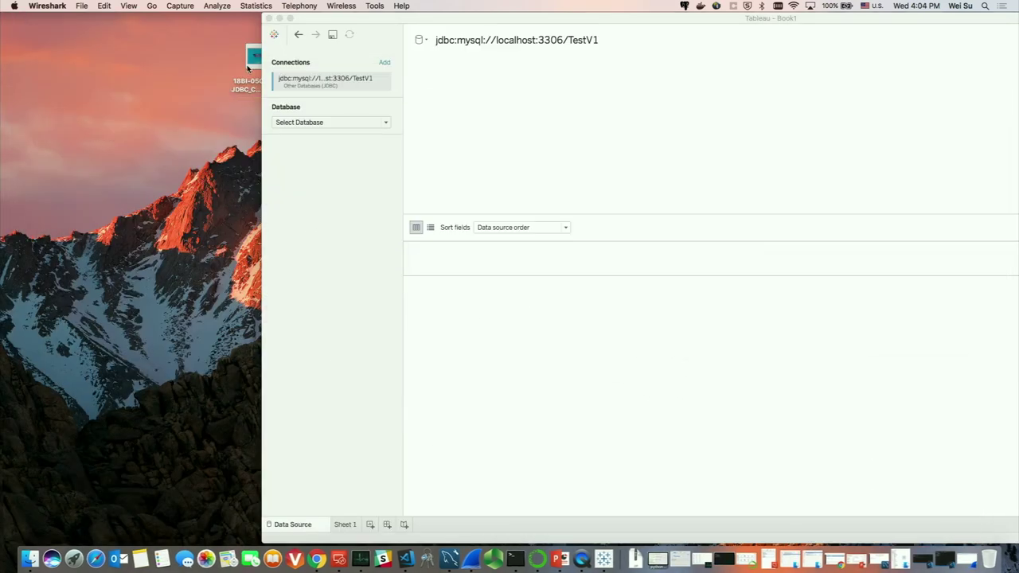
pyautogui.click(268, 18)
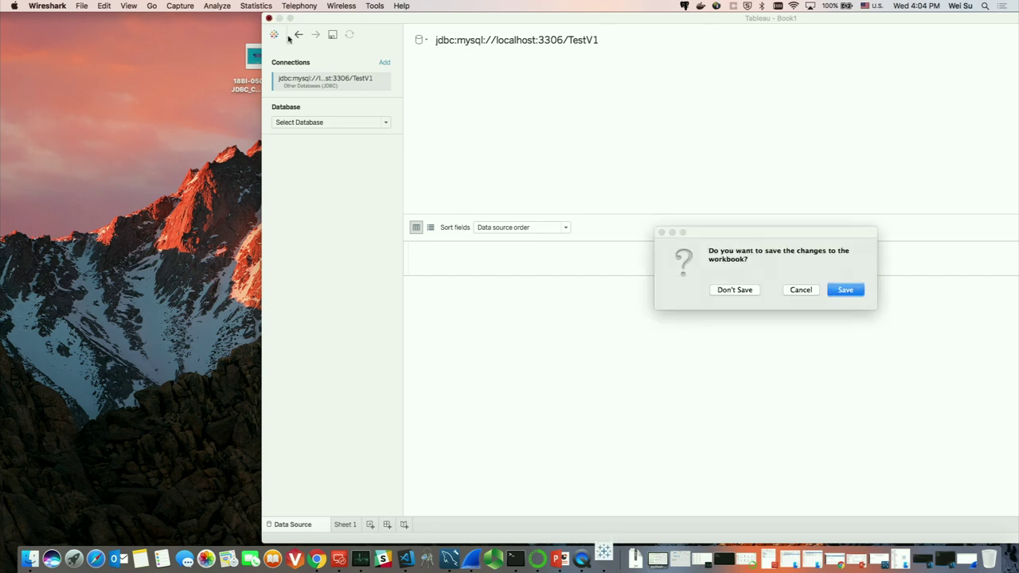
pyautogui.click(746, 289)
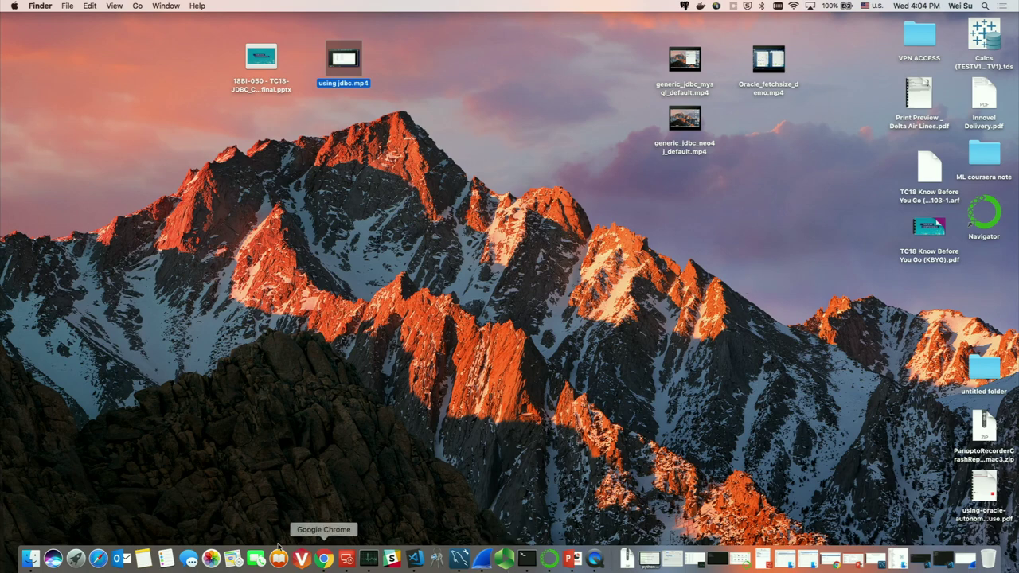
# Restore and maximize the Neo4j Browser window, enter the account password, and connect to bolt://localhost:7687.
pyautogui.rightClick(323, 557)
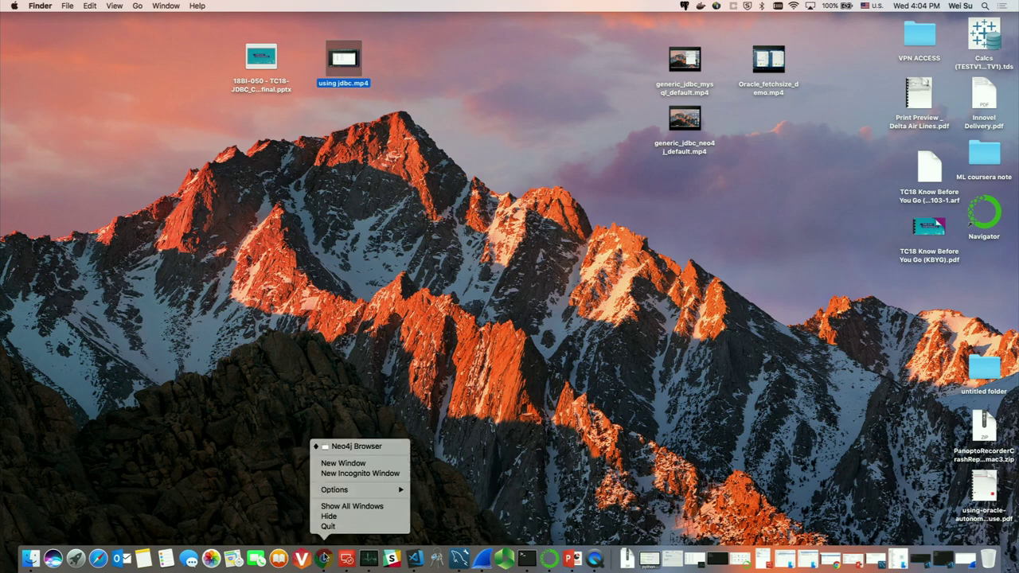
pyautogui.click(364, 448)
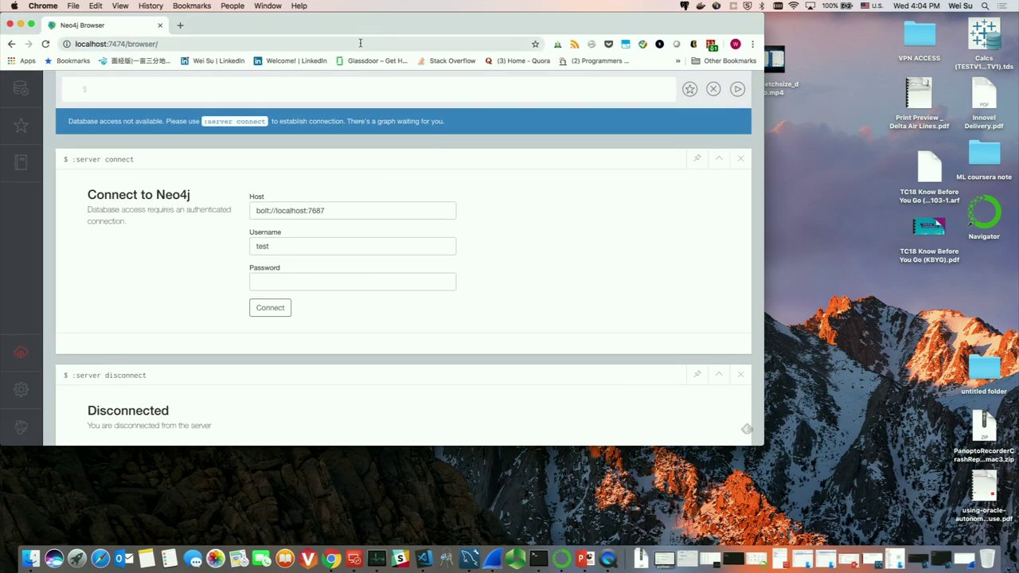
pyautogui.doubleClick(364, 26)
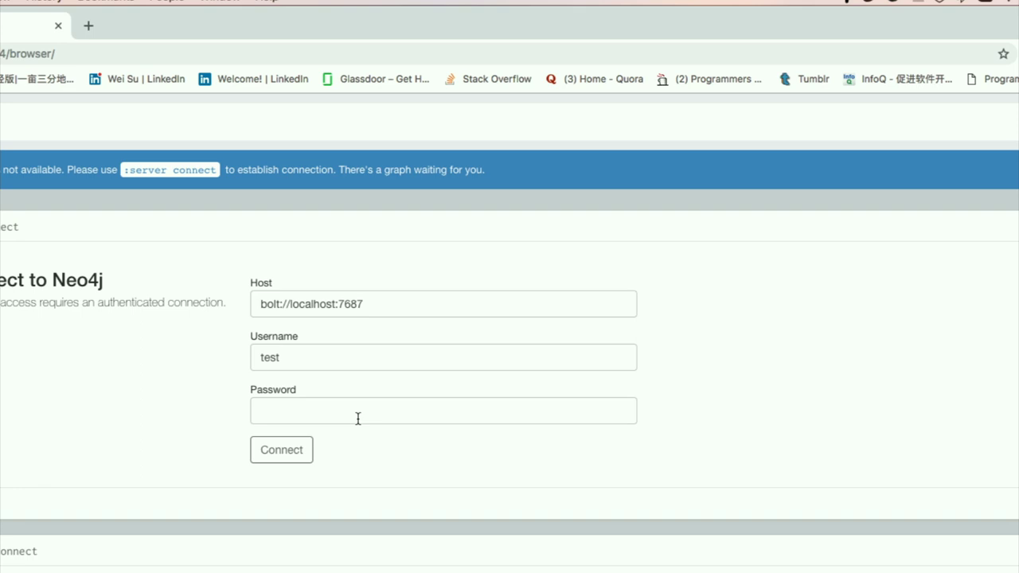
pyautogui.click(358, 416)
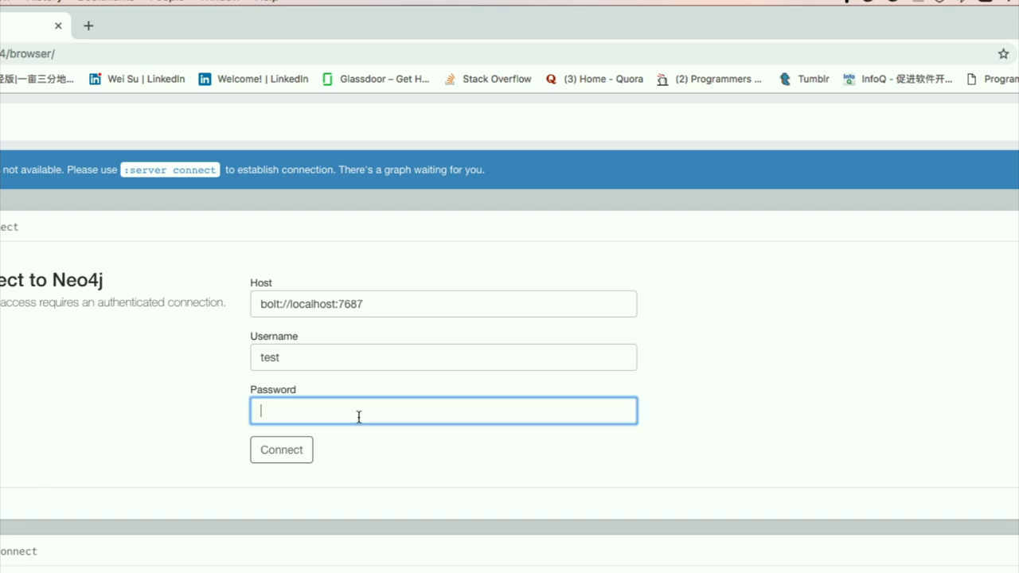
pyautogui.write('********')
pyautogui.click(298, 462)
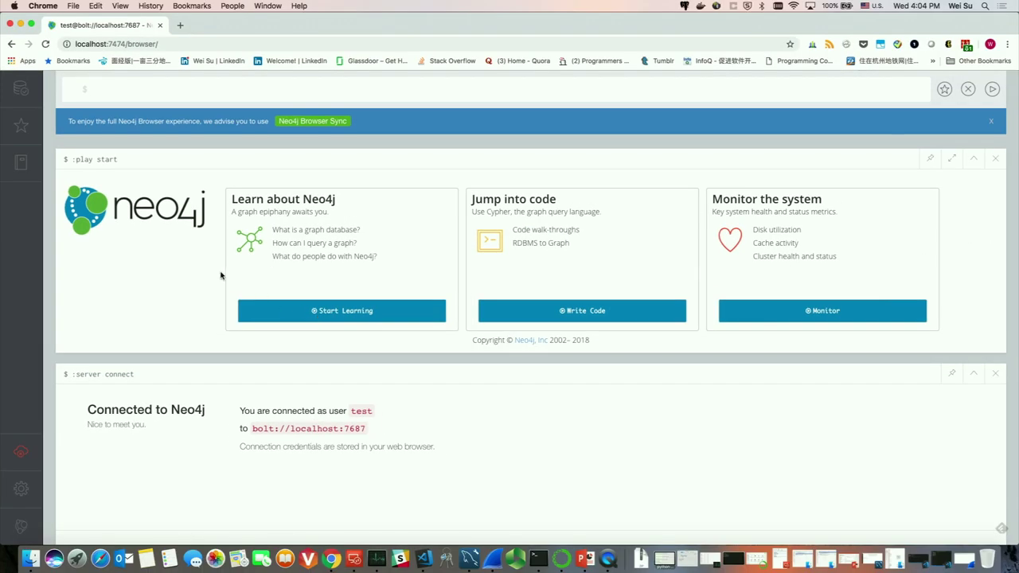
# Display the 25 Product nodes via the Database Information panel, then minimize the browser.
pyautogui.click(20, 88)
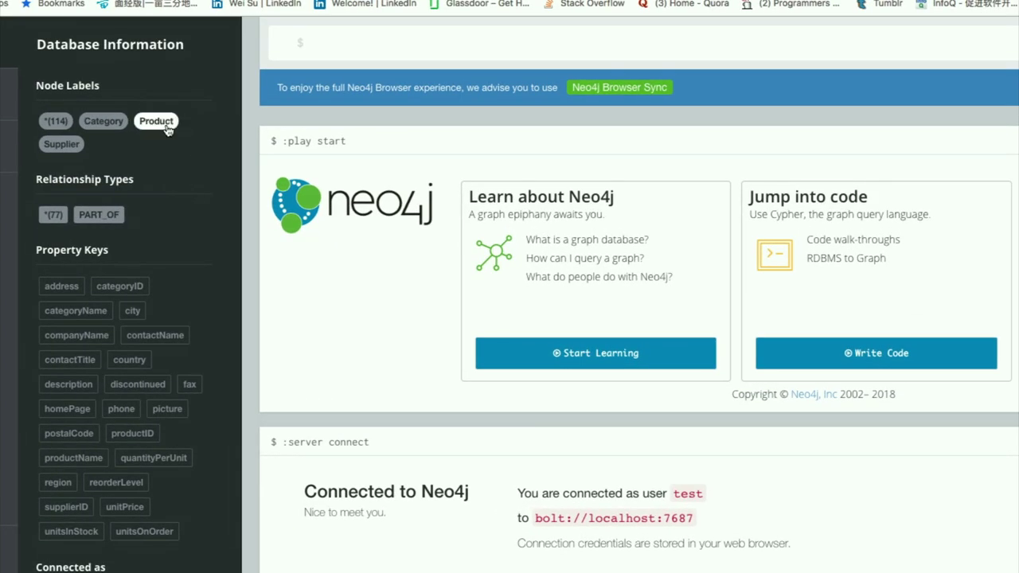
pyautogui.click(167, 126)
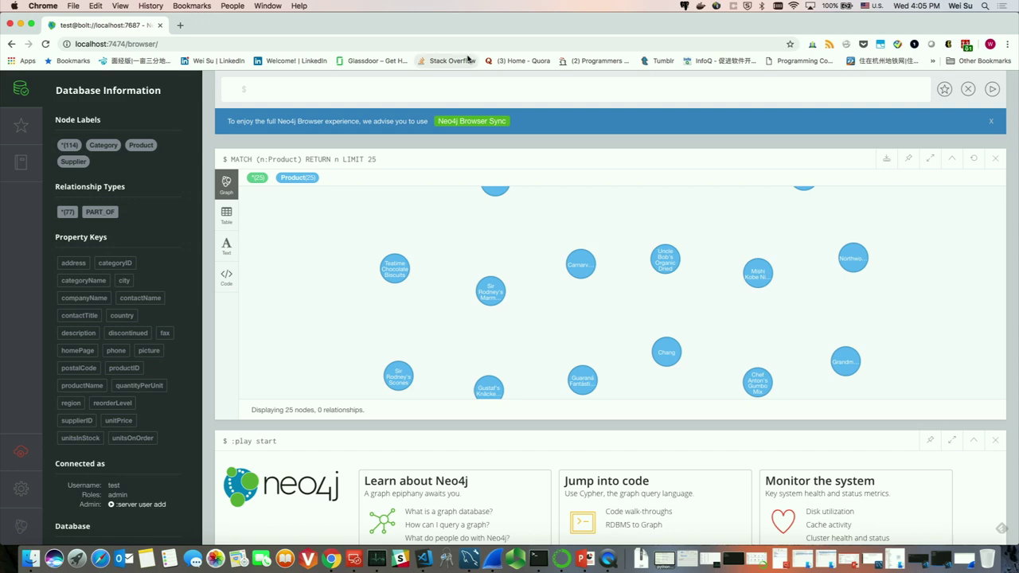
pyautogui.click(20, 25)
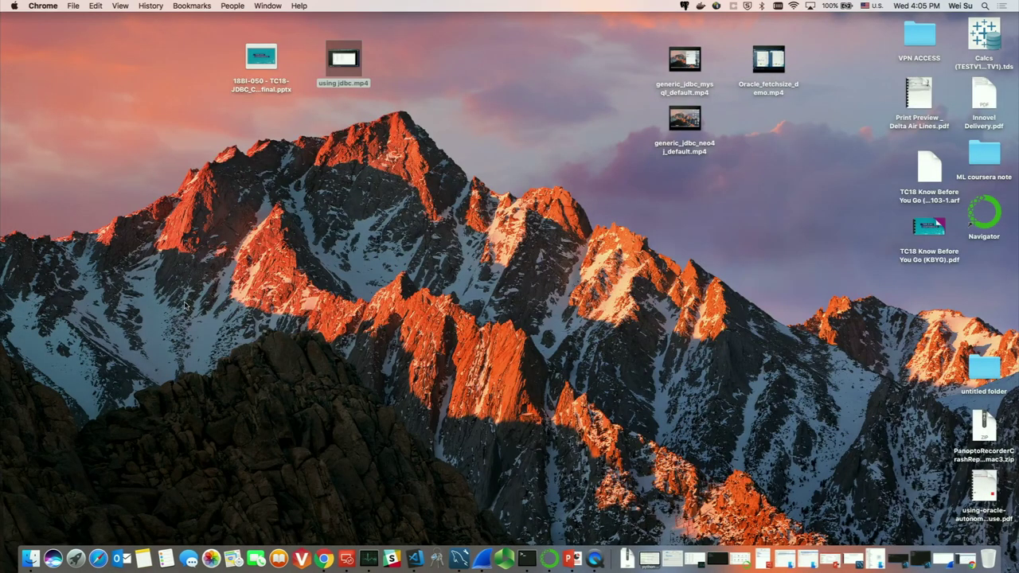
# Open the connectionInfo project in a maximized VS Code and open genericjdbc_neo4j.tdc.
pyautogui.rightClick(414, 557)
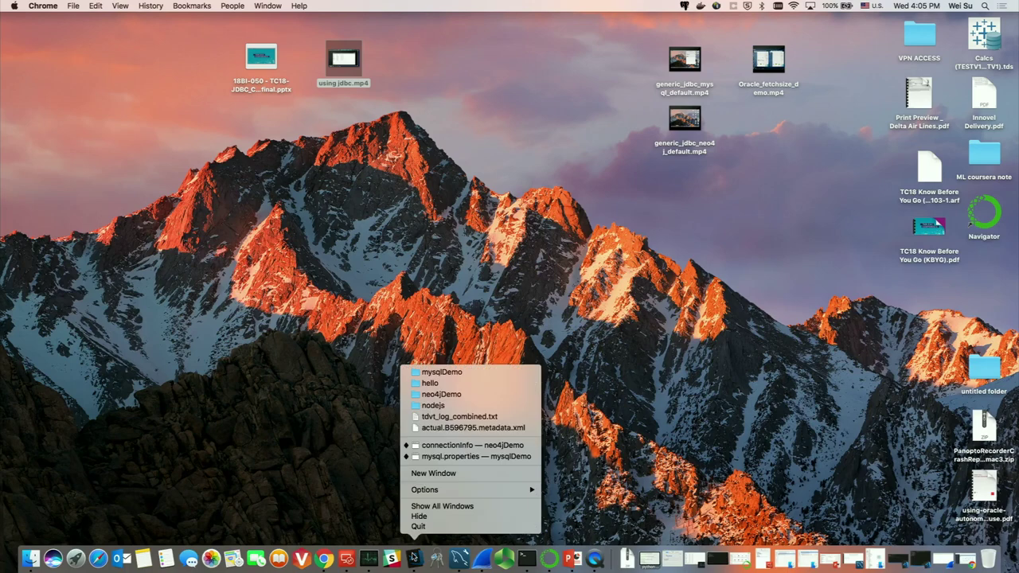
pyautogui.click(472, 446)
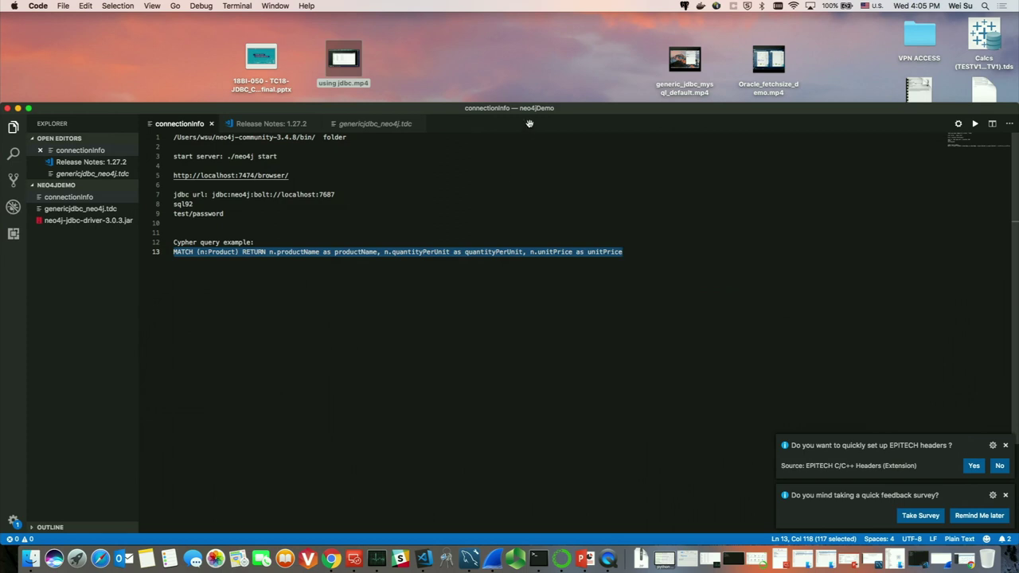
pyautogui.doubleClick(527, 116)
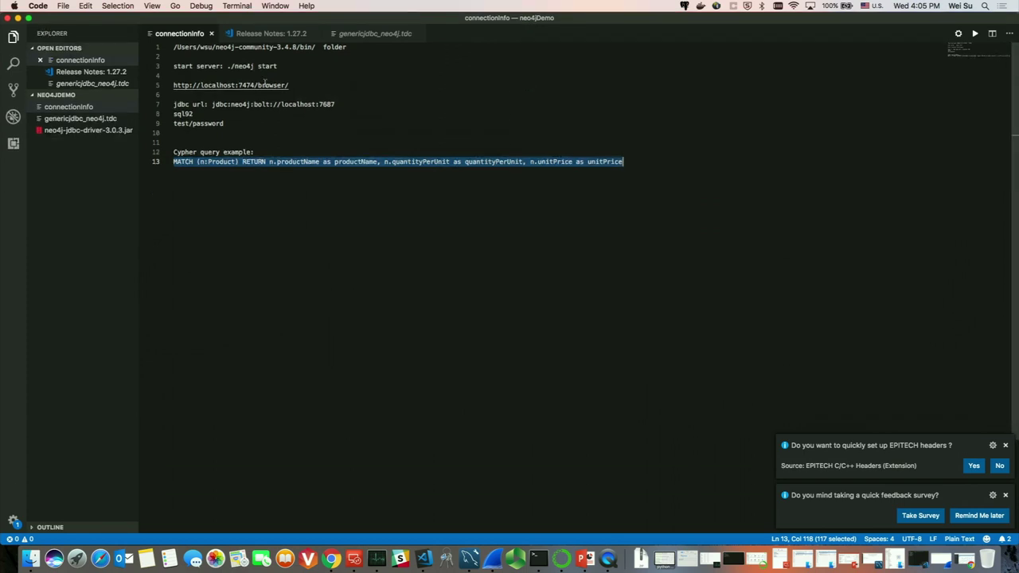
pyautogui.click(101, 121)
pyautogui.click(291, 125)
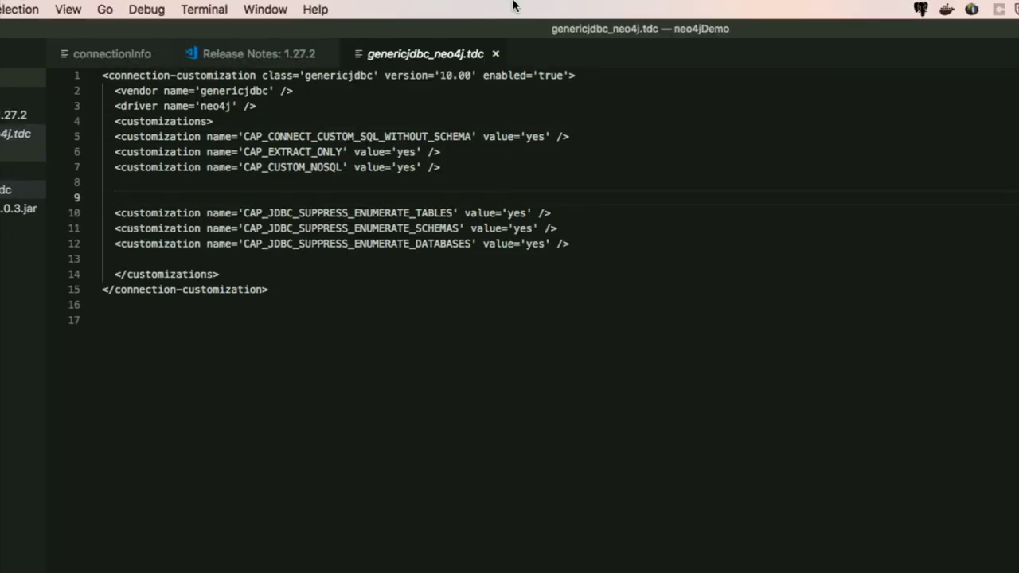
# Highlight the genericjdbc class, neo4j driver name, and the suppress tables/schemas/databases customizations on lines 10-12.
pyautogui.doubleClick(335, 77)
pyautogui.doubleClick(269, 77)
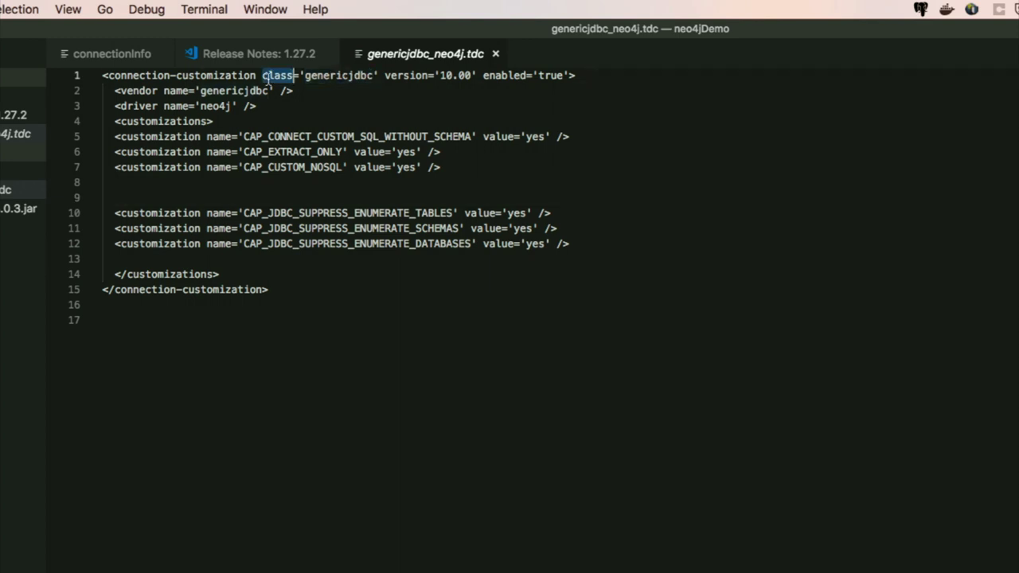
pyautogui.doubleClick(310, 76)
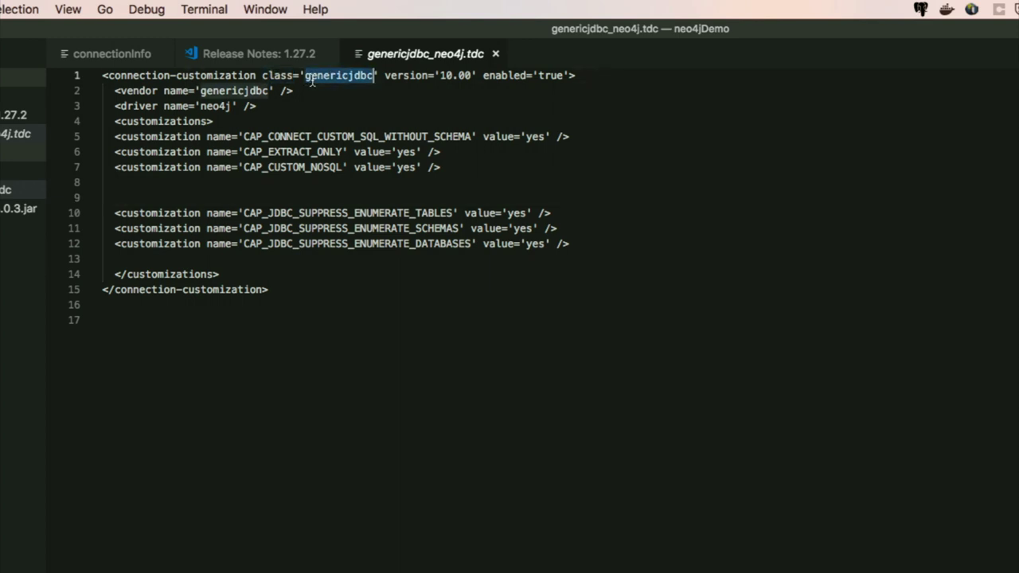
pyautogui.doubleClick(214, 105)
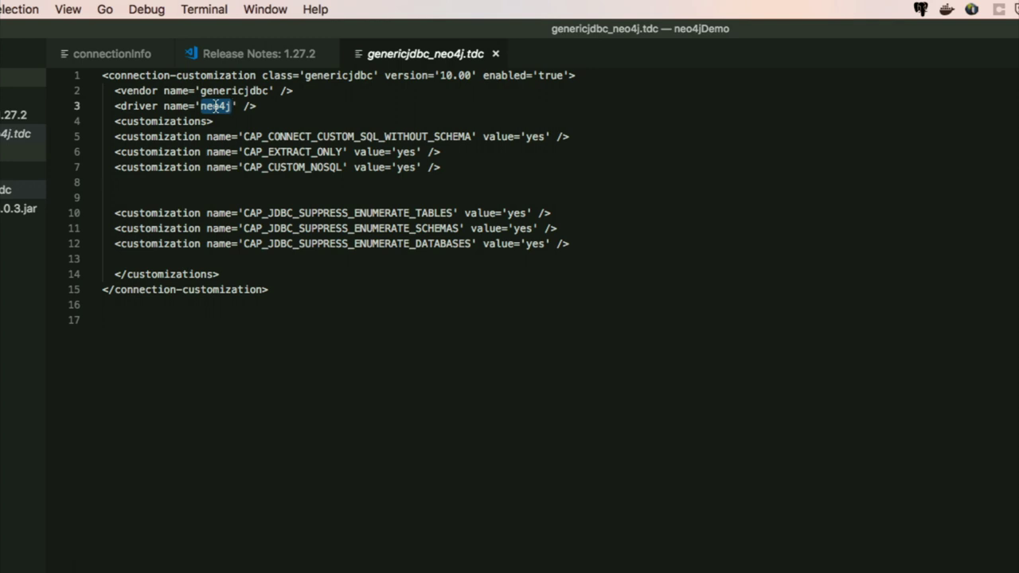
pyautogui.doubleClick(323, 211)
pyautogui.doubleClick(318, 228)
pyautogui.click(311, 243)
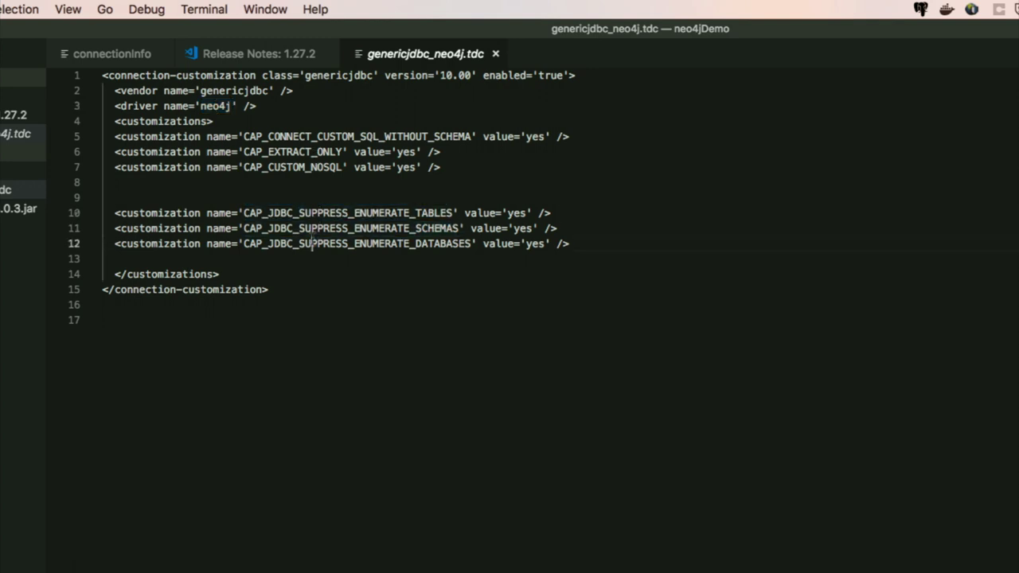
pyautogui.doubleClick(311, 244)
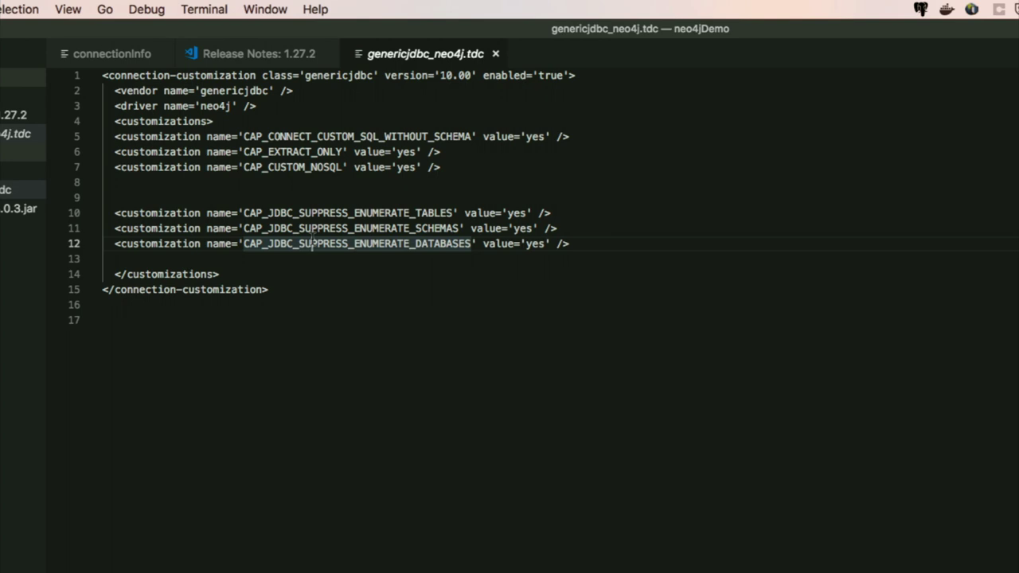
# Highlight the yes values, CAP_CONNECT_CUSTOM_SQL_WITHOUT_SCHEMA, CAP_EXTRACT_ONLY and CAP_CUSTOM_NOSQL, then minimize VS Code.
pyautogui.doubleClick(517, 213)
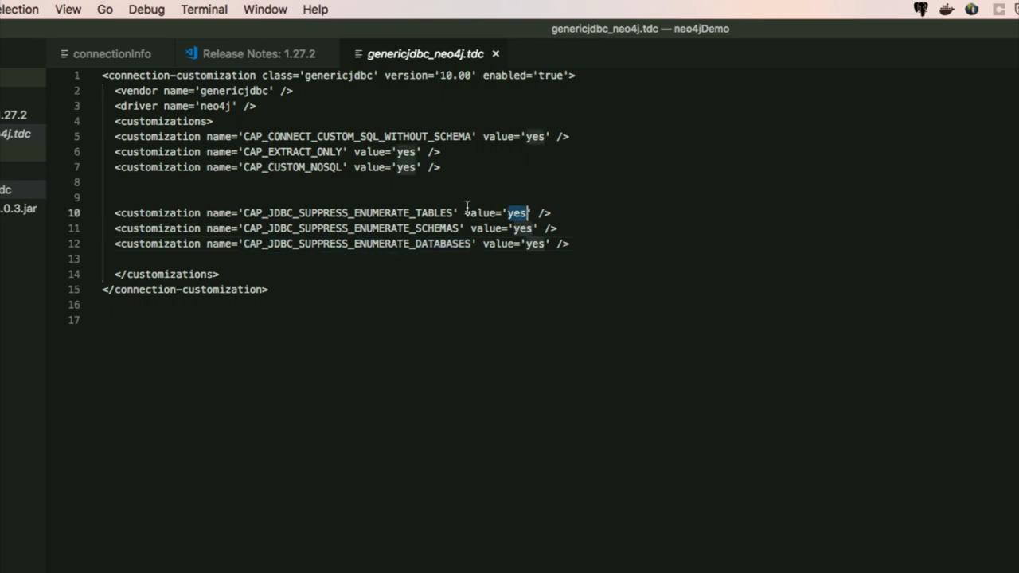
pyautogui.doubleClick(356, 136)
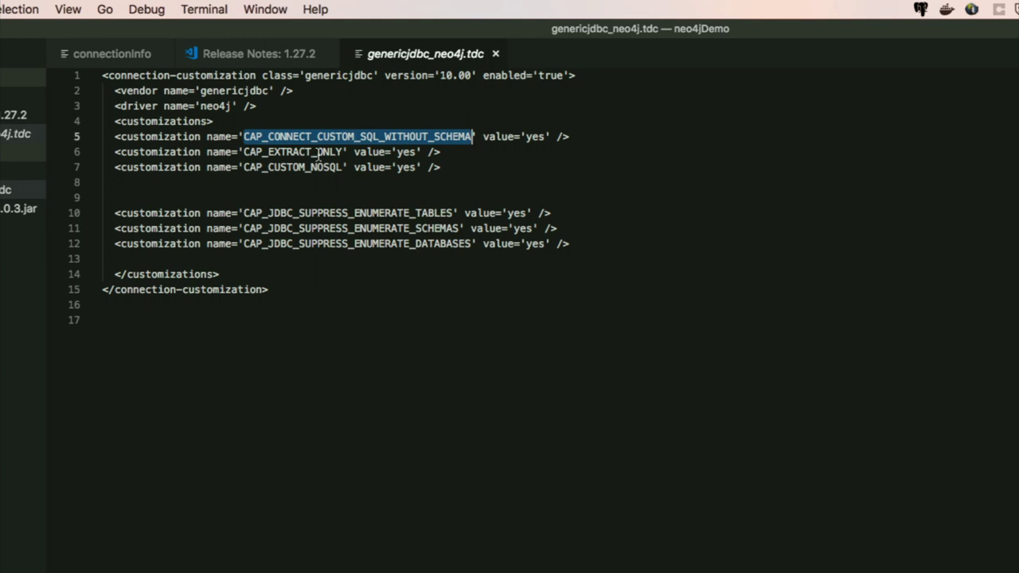
pyautogui.click(319, 151)
pyautogui.doubleClick(319, 151)
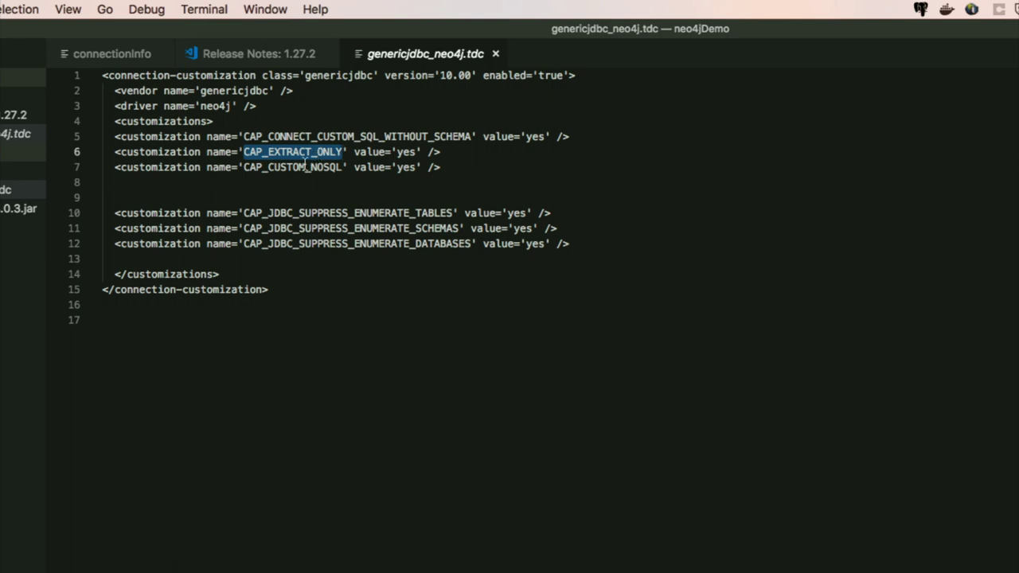
pyautogui.doubleClick(304, 167)
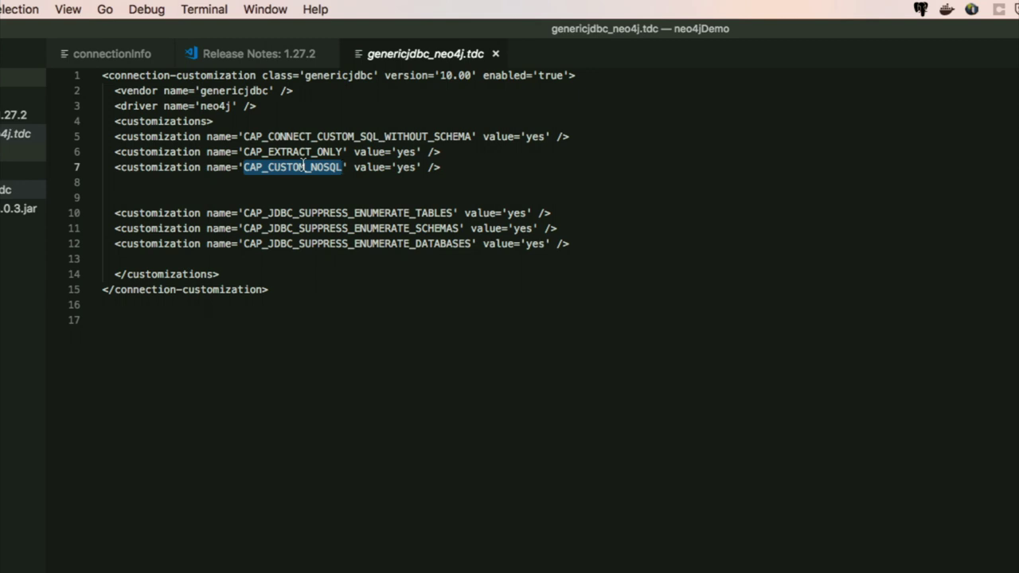
pyautogui.click(395, 151)
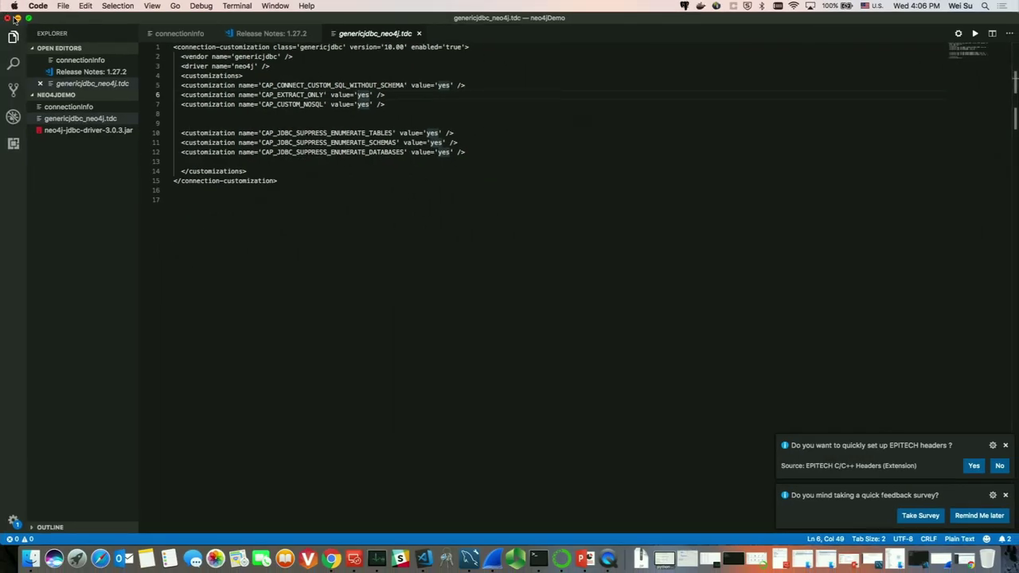
pyautogui.click(16, 17)
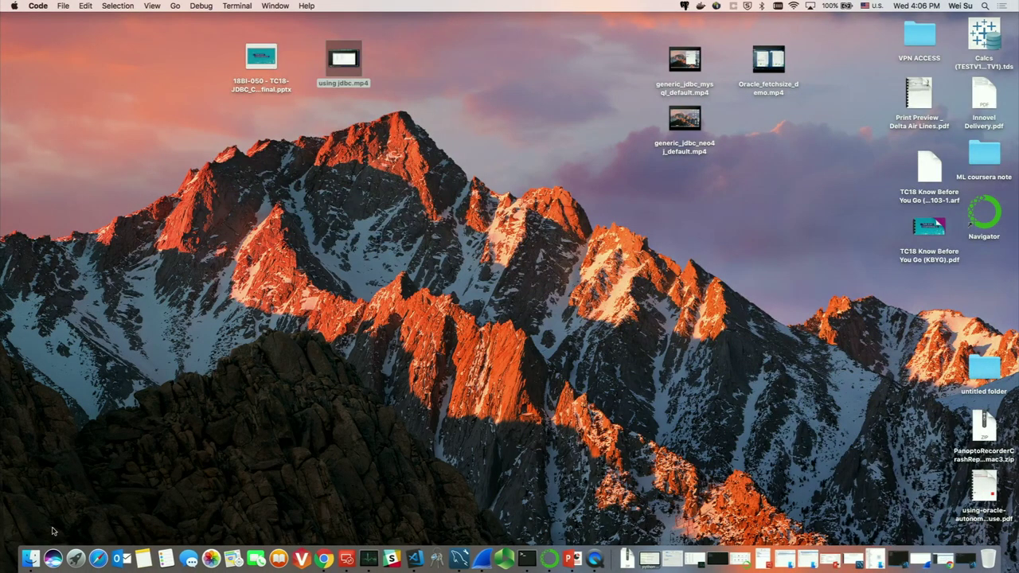
# Open the Applications folder from Finder's Dock menu and launch Tableau Desktop near.
pyautogui.rightClick(32, 560)
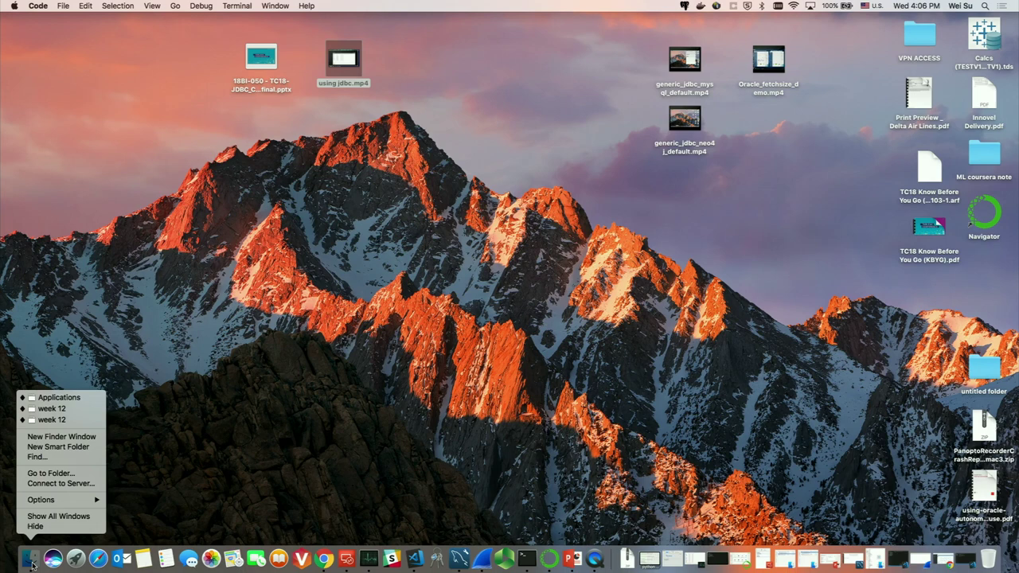
pyautogui.click(91, 397)
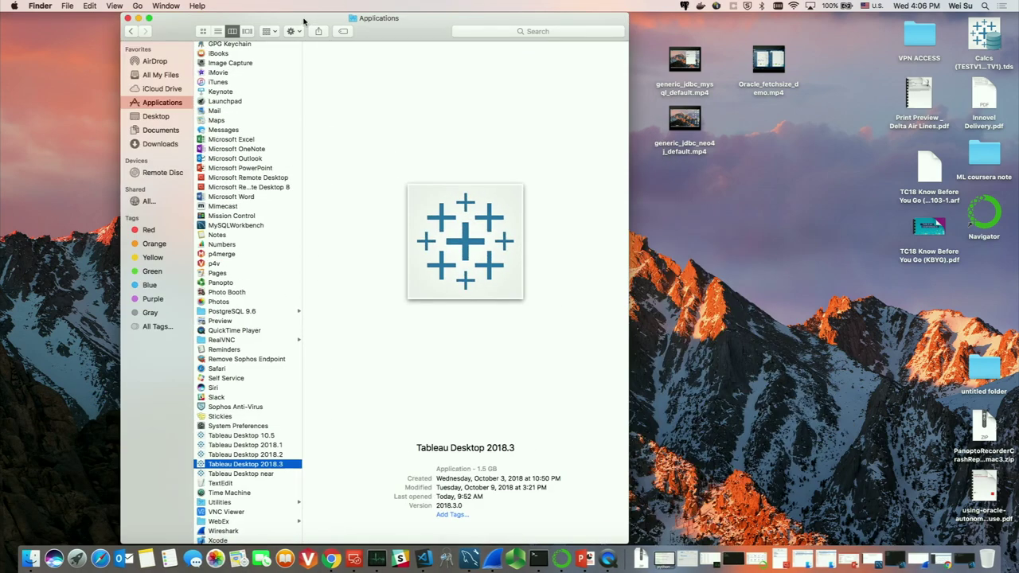
pyautogui.doubleClick(303, 21)
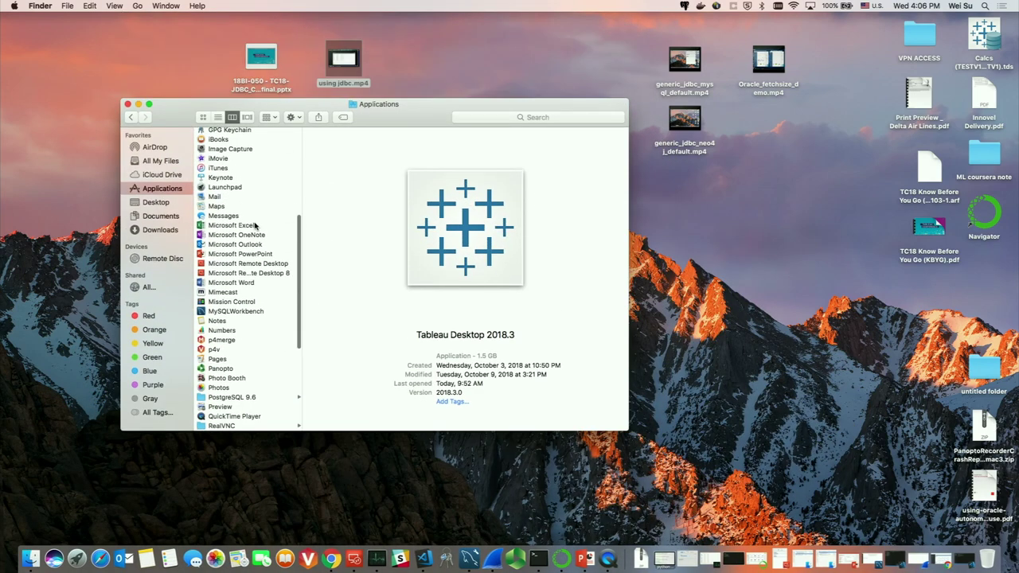
pyautogui.scroll(-5, 256, 175)
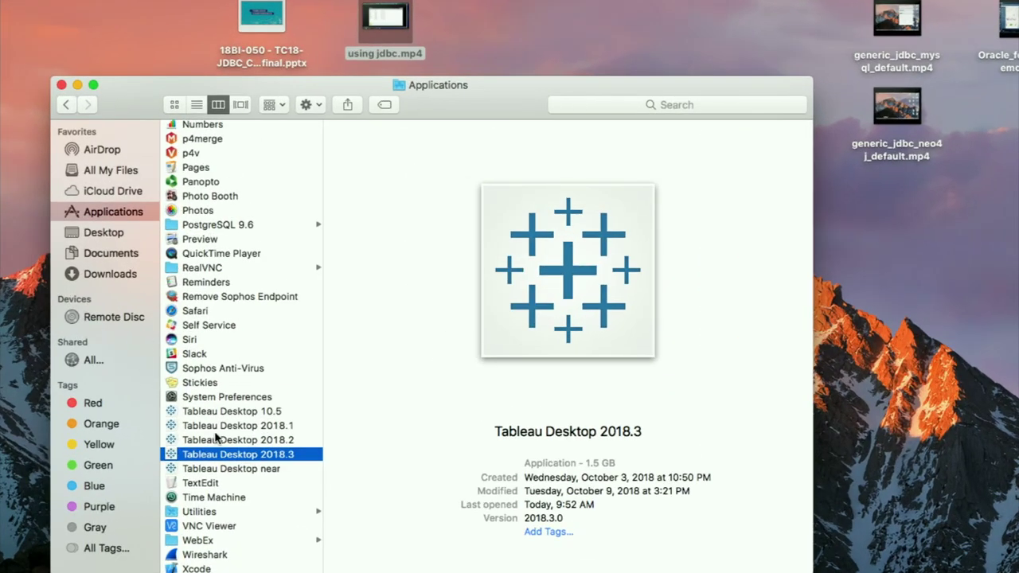
pyautogui.click(239, 469)
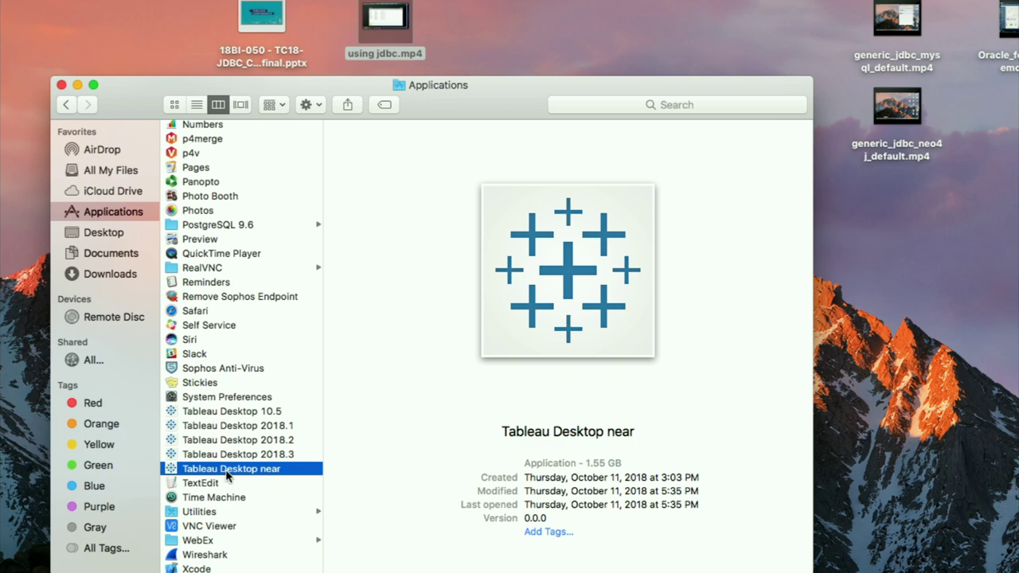
pyautogui.moveTo(252, 472); pyautogui.dragTo(253, 475)
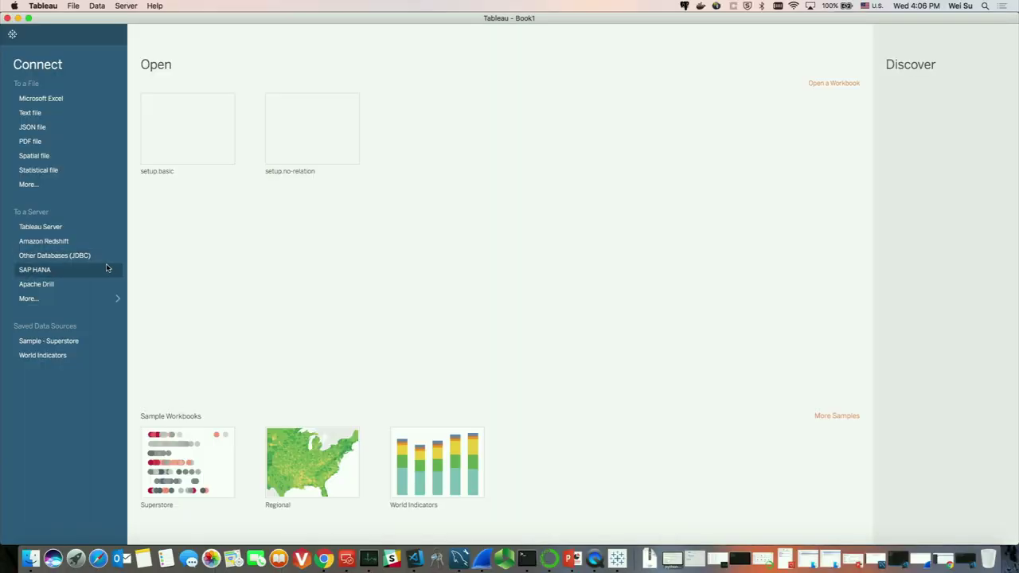
# Start an Other Databases (JDBC) connection, keeping the jdbc:neo4j:bolt://localhost:7687 URL and SQL92 dialect.
pyautogui.click(100, 298)
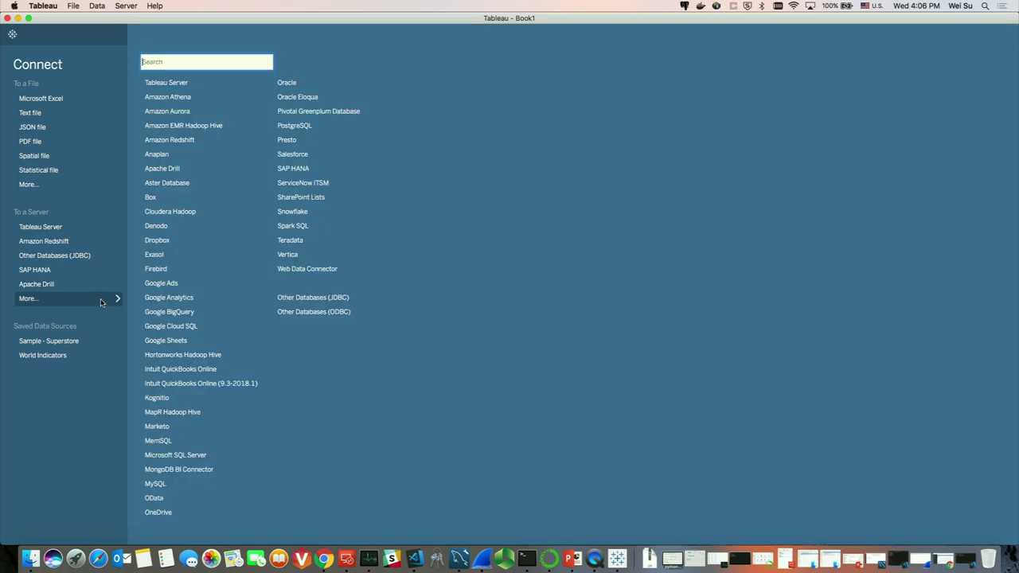
pyautogui.click(339, 297)
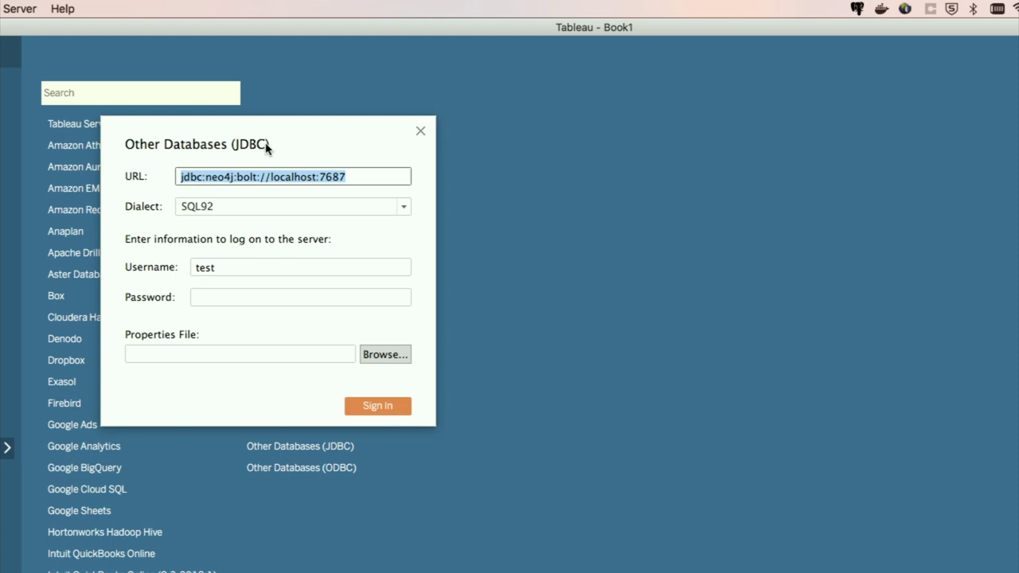
pyautogui.moveTo(181, 176); pyautogui.dragTo(205, 177)
pyautogui.doubleClick(241, 177)
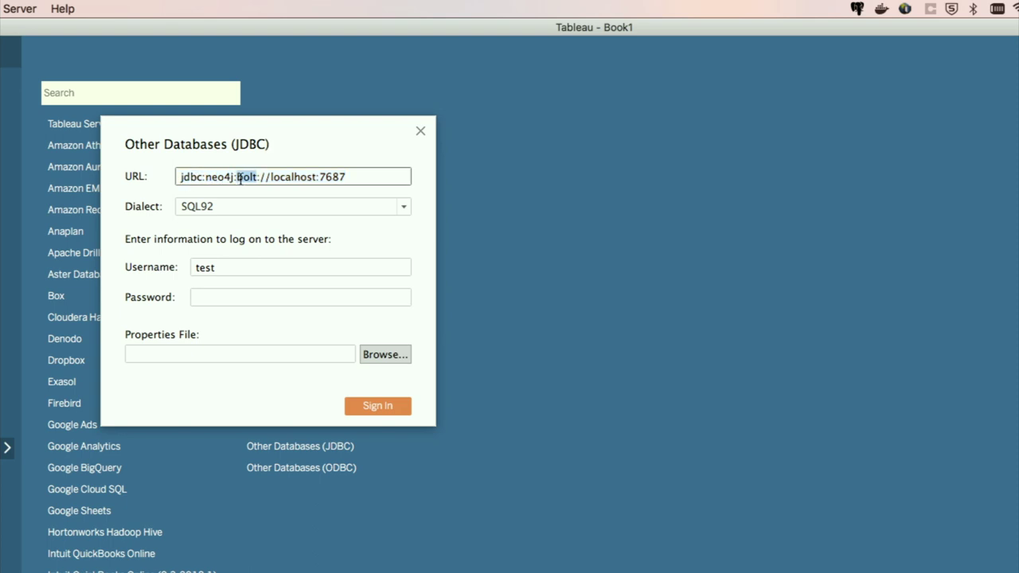
pyautogui.click(291, 175)
pyautogui.click(261, 211)
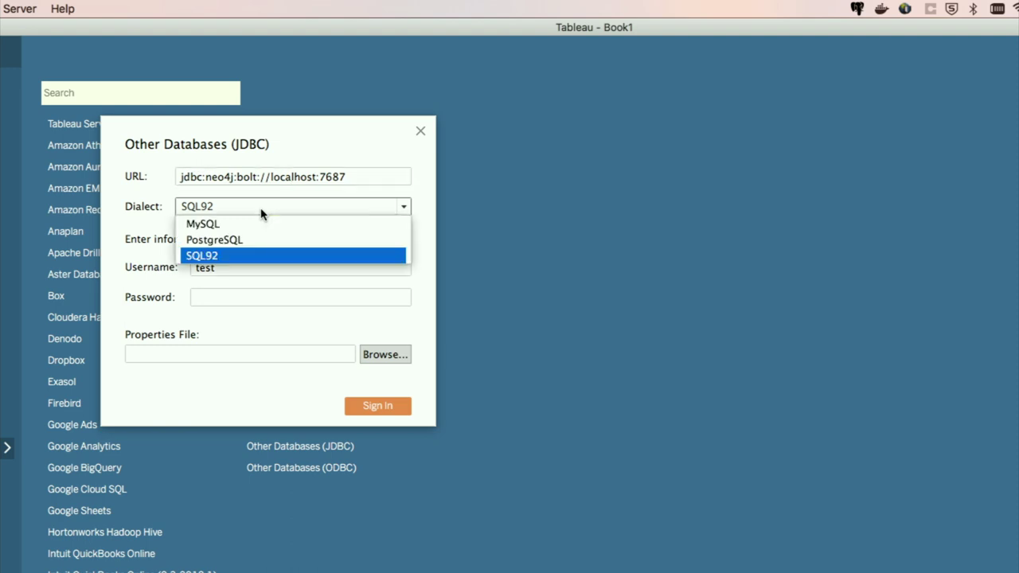
pyautogui.click(261, 213)
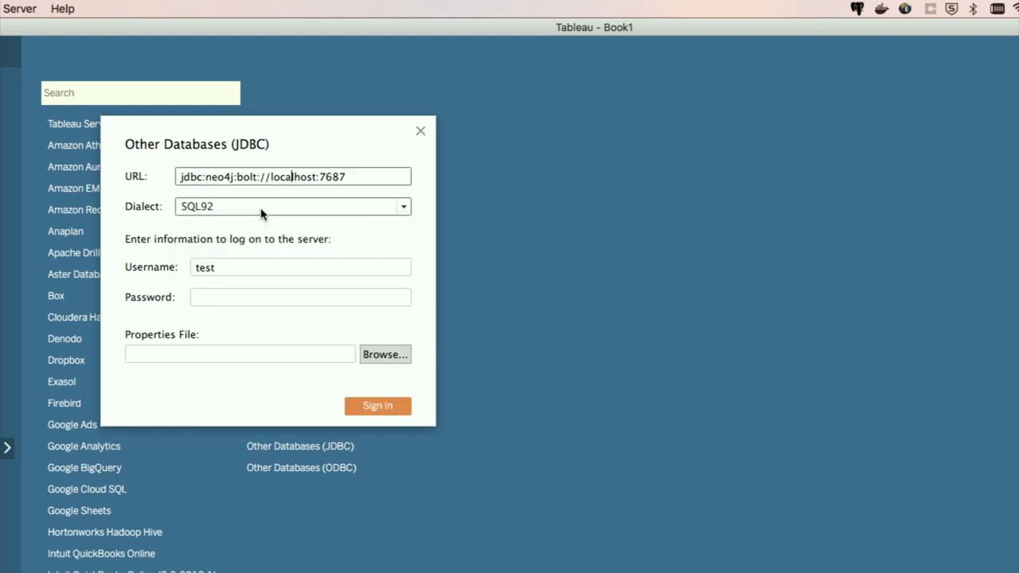
# Enter the password, sign in to Neo4j, and open an empty New Custom SQL editor.
pyautogui.click(212, 296)
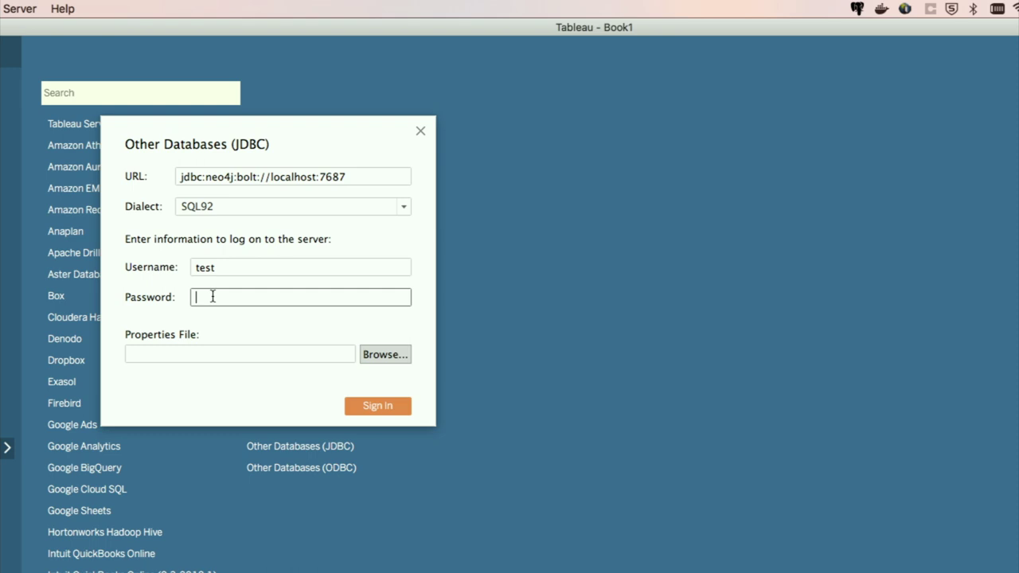
pyautogui.write('password')
pyautogui.click(378, 407)
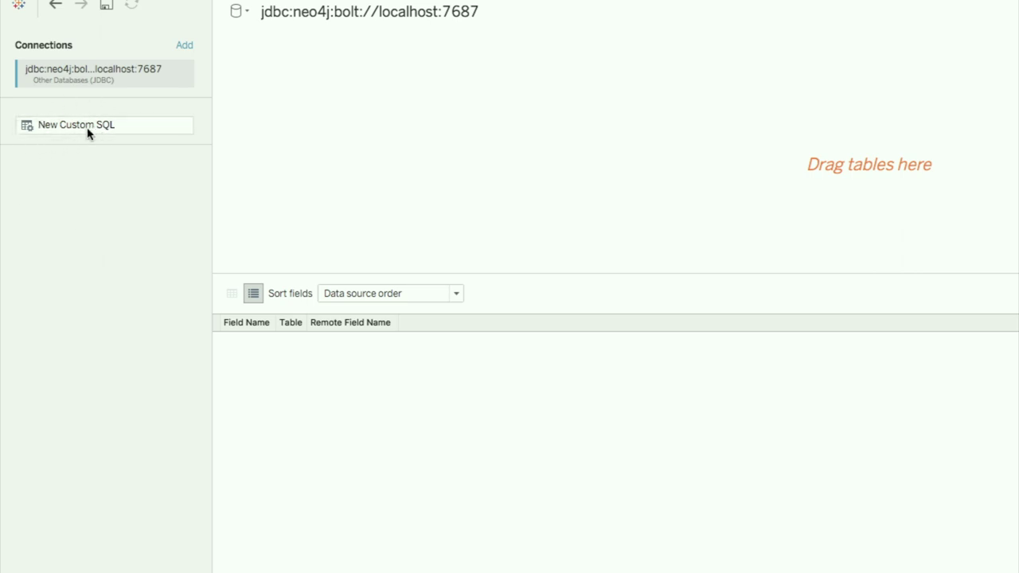
pyautogui.click(87, 127)
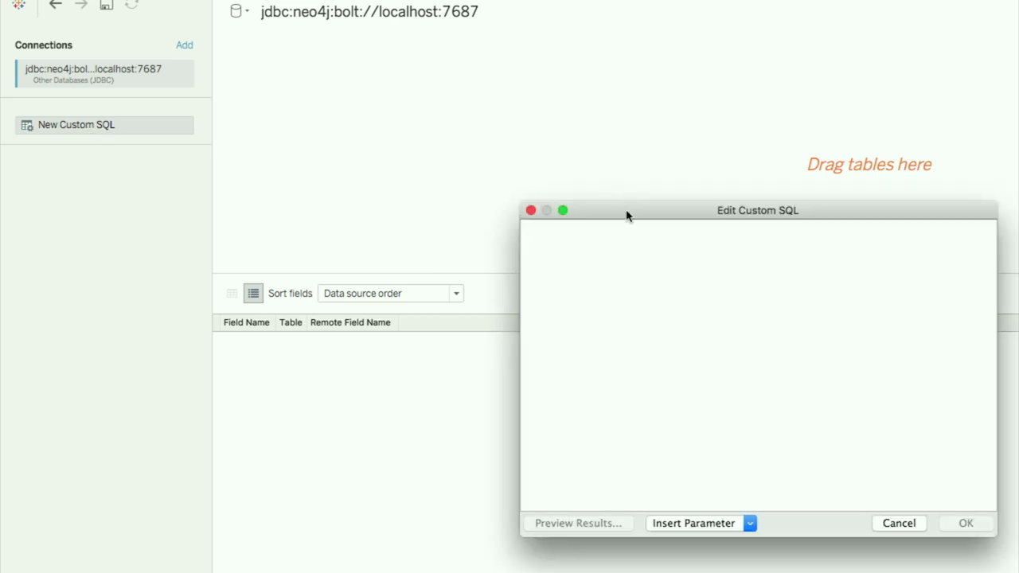
pyautogui.moveTo(626, 215); pyautogui.dragTo(435, 138)
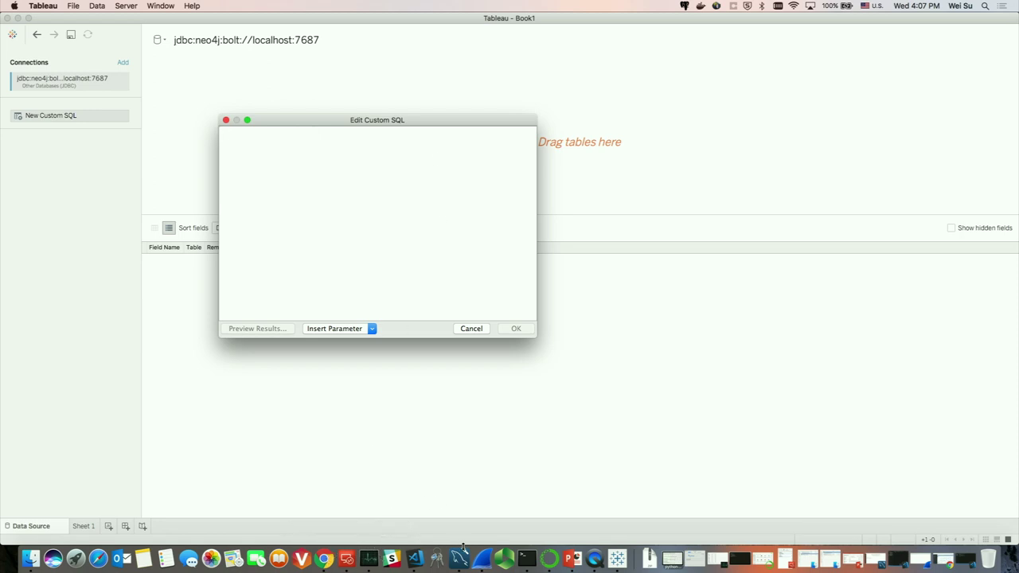
pyautogui.rightClick(416, 559)
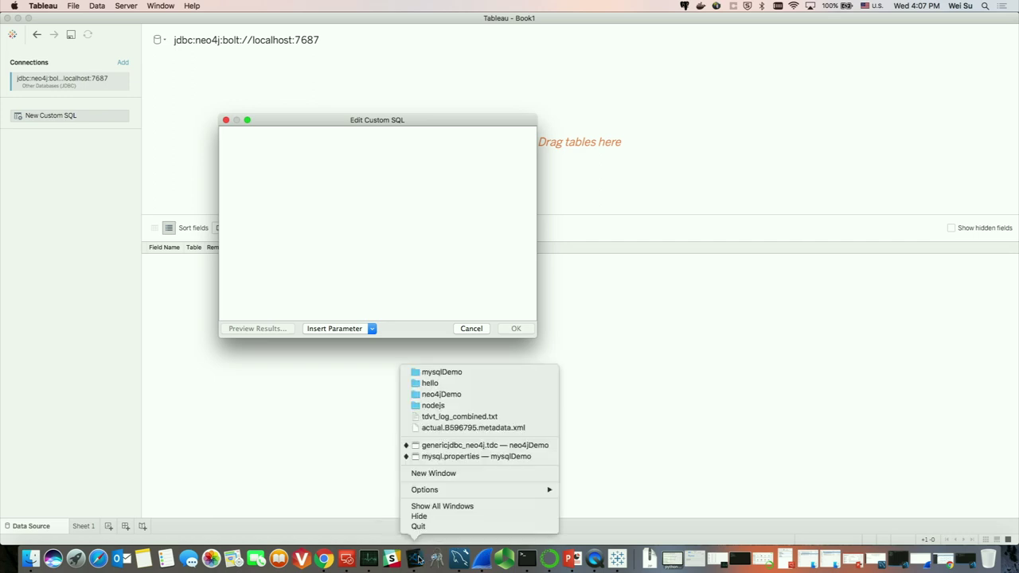
# Copy the line MATCH (n:Product) RETURN productName, quantityPerUnit, unitPrice from connectionInfo.
pyautogui.click(469, 446)
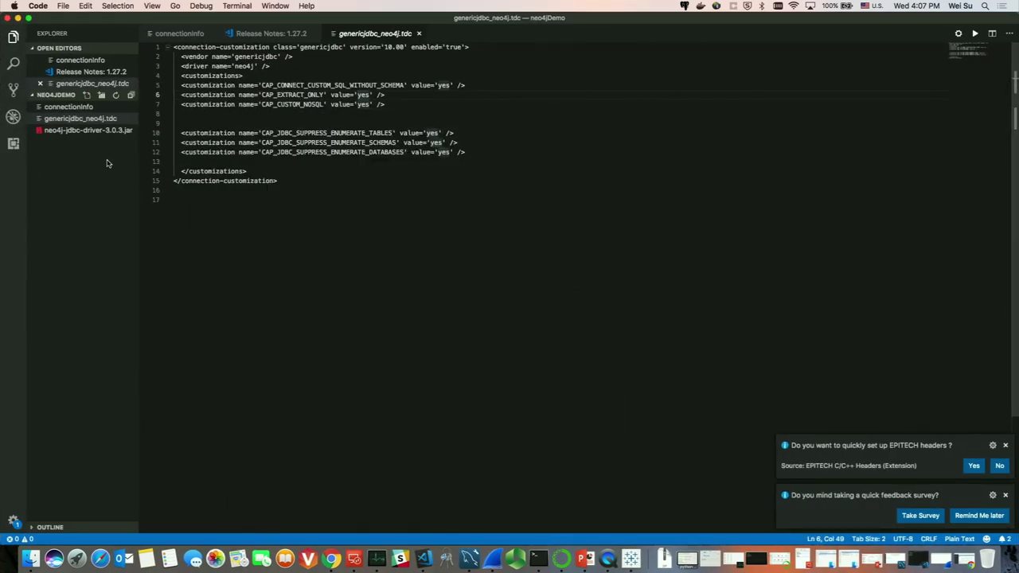
pyautogui.click(68, 107)
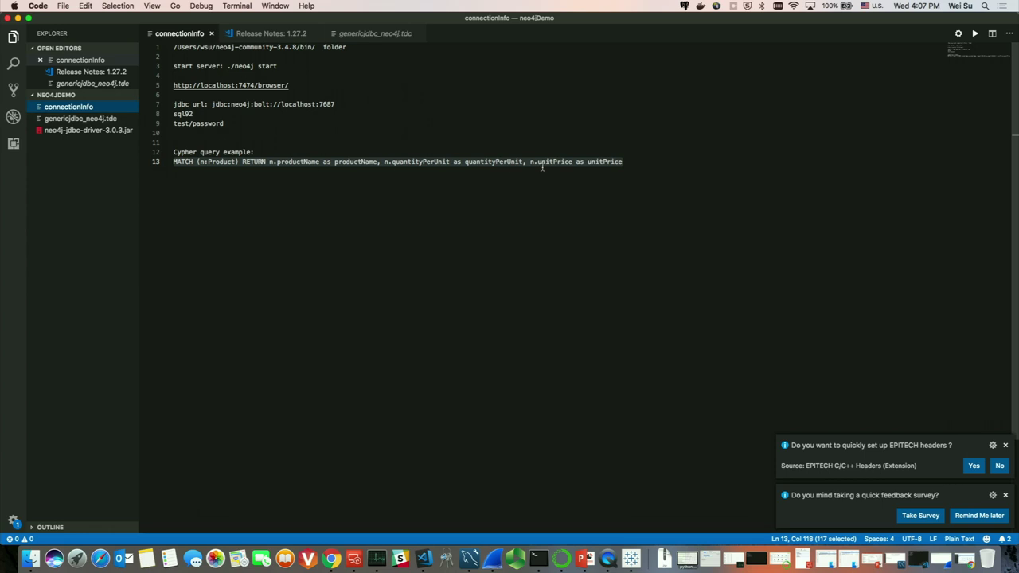
pyautogui.click(637, 166)
pyautogui.press('Up')
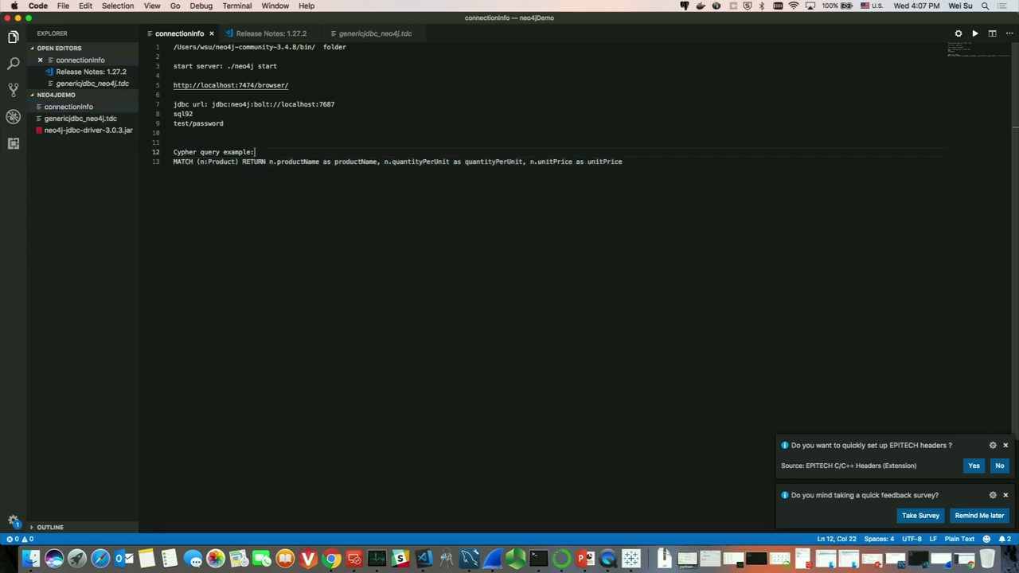
pyautogui.press('Down')
pyautogui.press('Home')
pyautogui.hotkey('shift', 'End')
pyautogui.press('super+c')
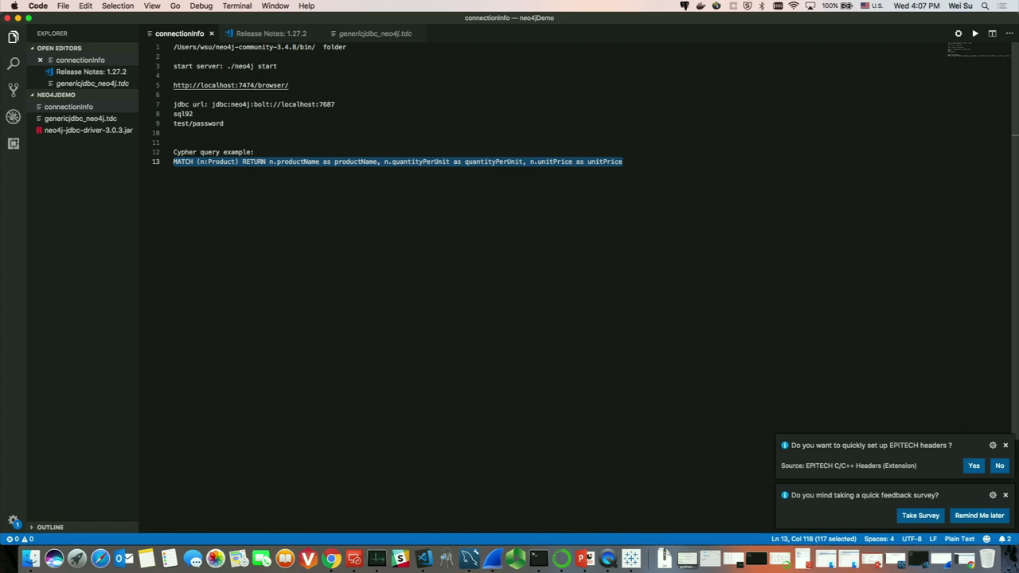
pyautogui.click(331, 559)
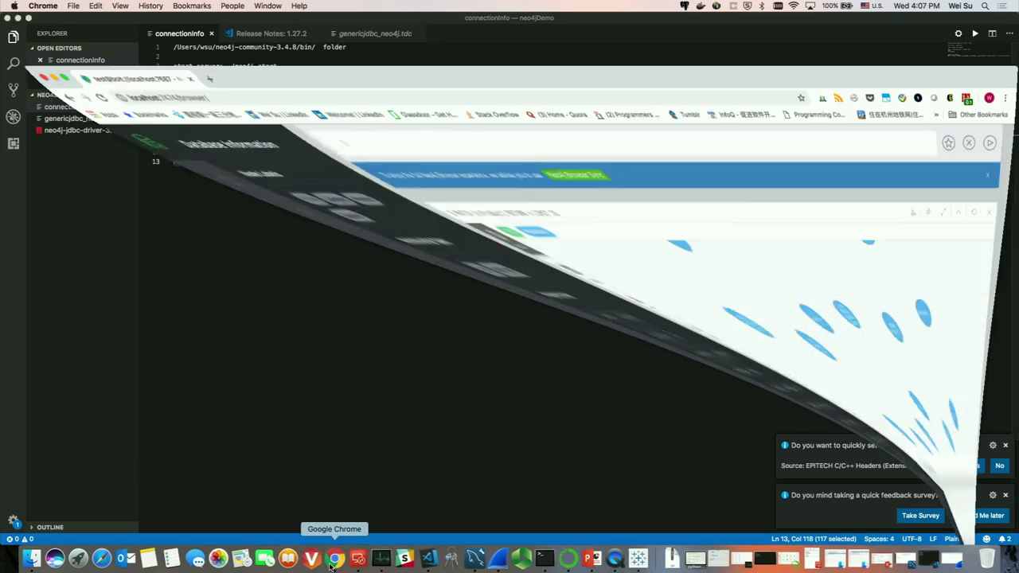
# Paste and run the Cypher query in Neo4j Browser, returning 77 product records, then minimize Chrome and VS Code.
pyautogui.click(444, 95)
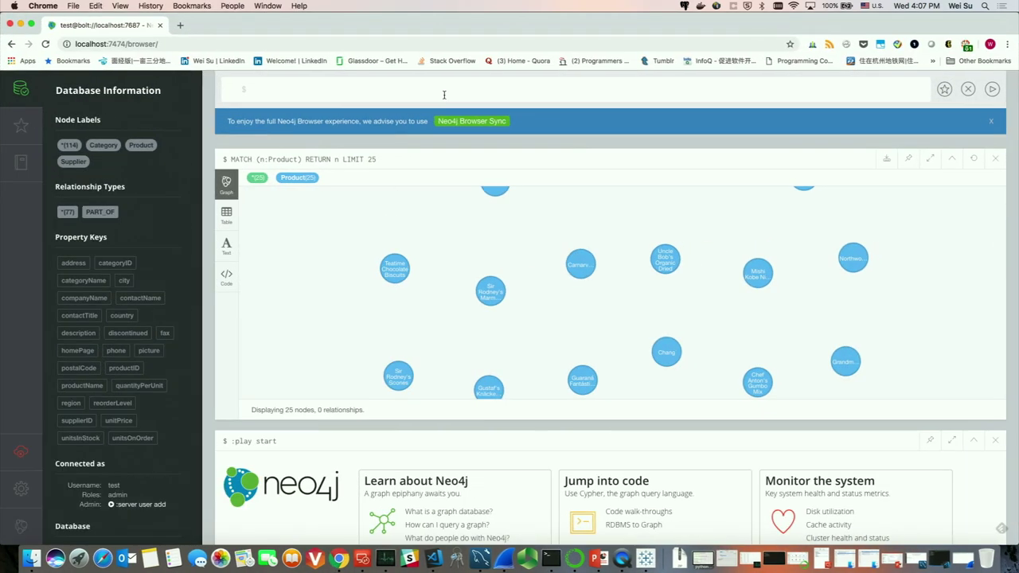
pyautogui.press('super+v')
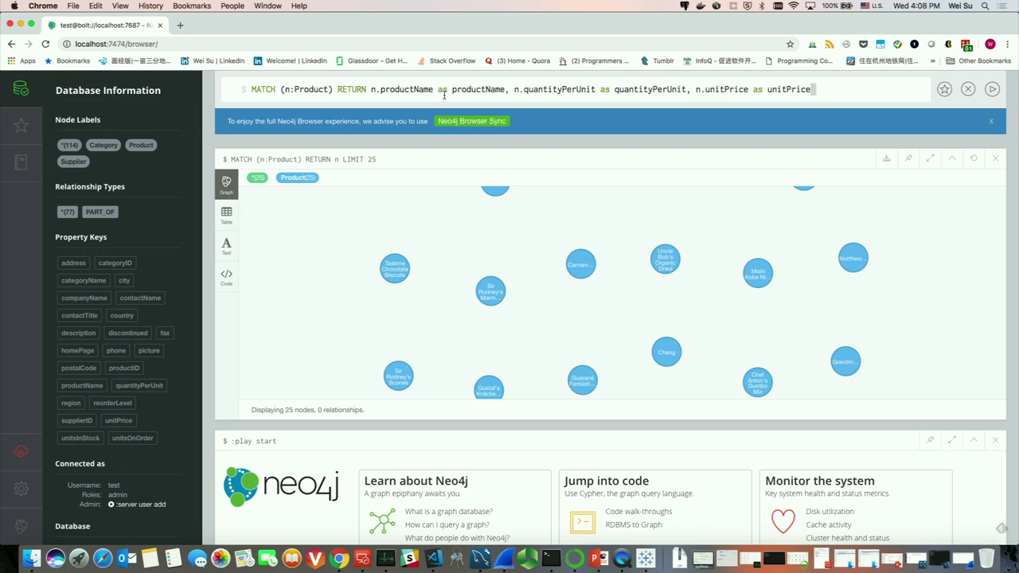
pyautogui.press('Return')
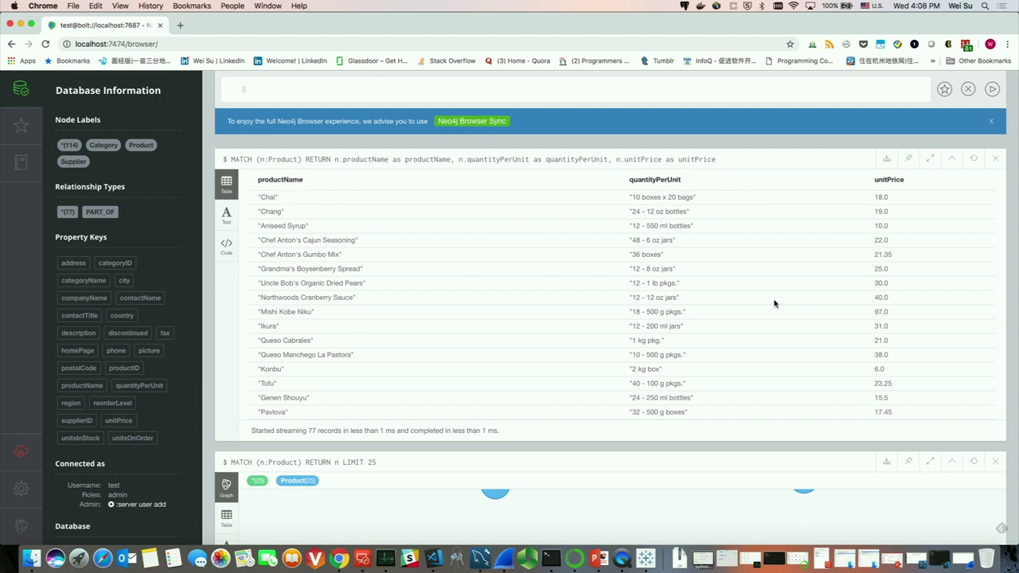
pyautogui.click(24, 24)
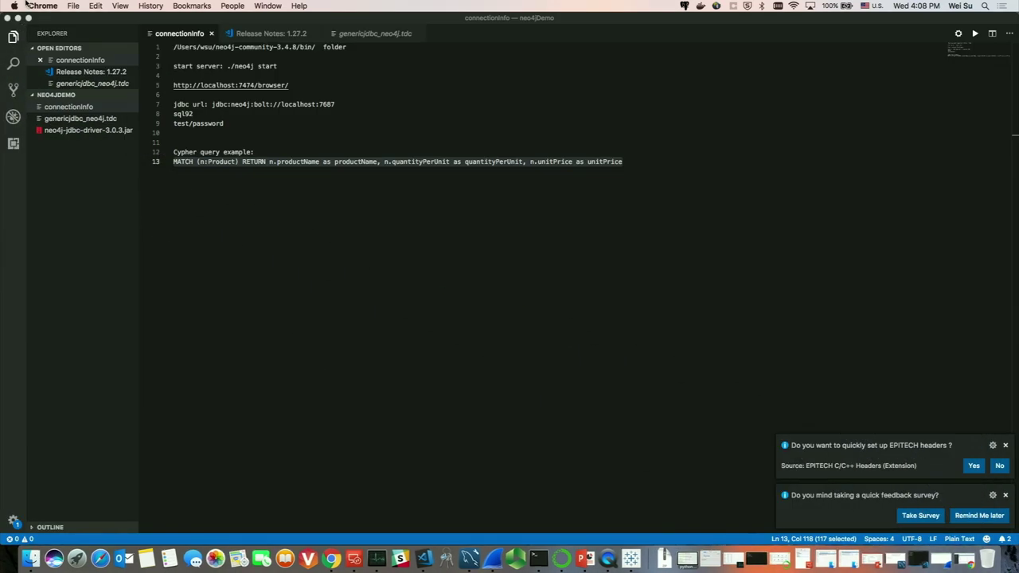
pyautogui.click(18, 18)
# Paste the Cypher query into the Edit Custom SQL box, confirm it, and switch to Sheet 1.
pyautogui.click(417, 167)
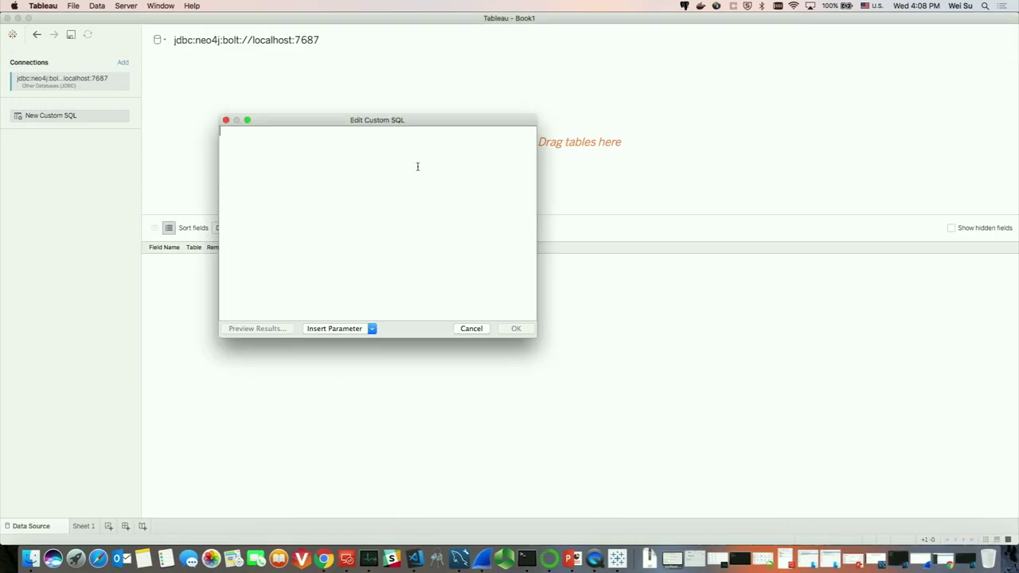
pyautogui.press('super+v')
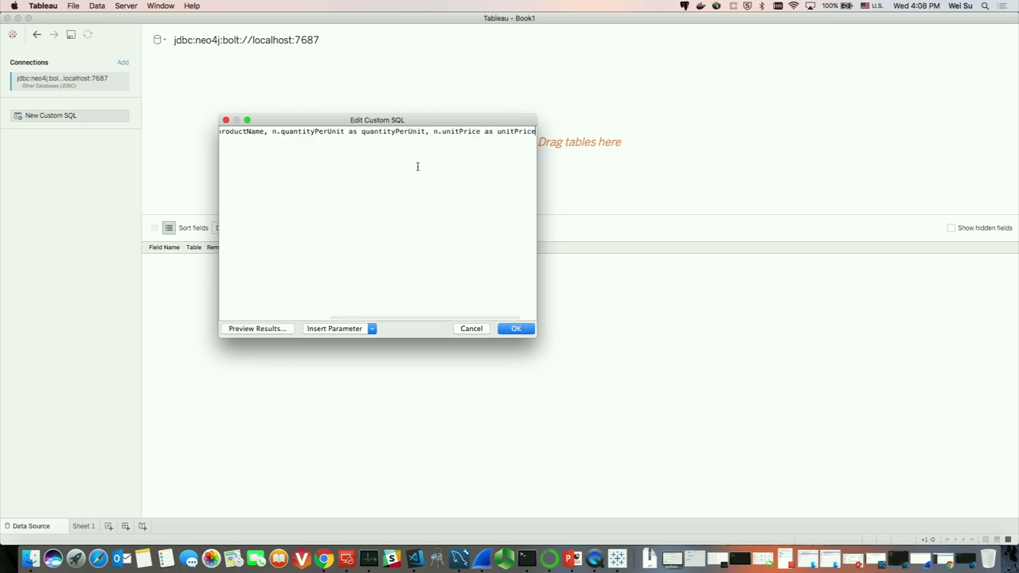
pyautogui.click(515, 329)
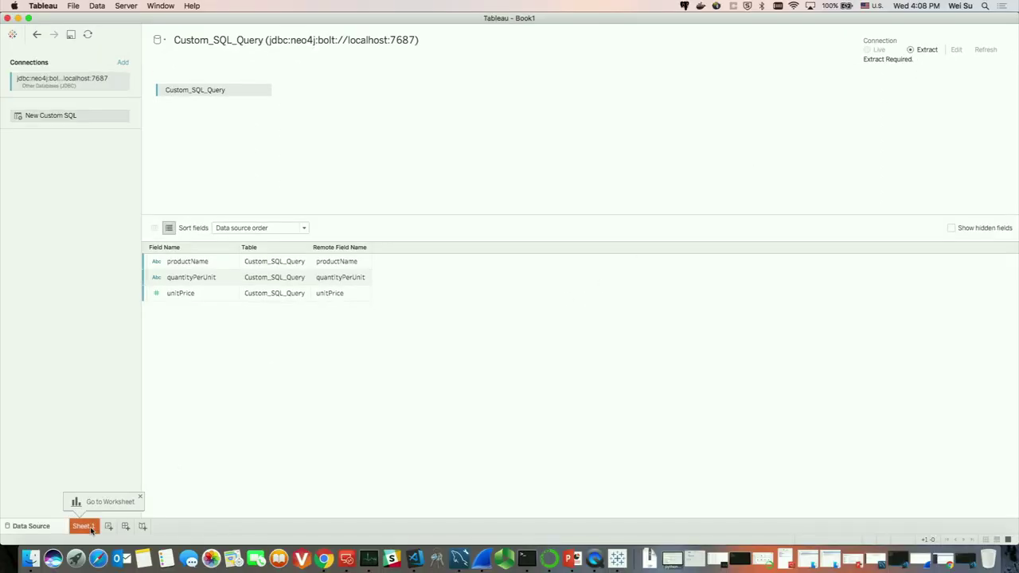
pyautogui.hotkey('ctrl', 'Tab')
# Build a Sheet 1 table of productName, quantityPerUnit and unitPrice values.
pyautogui.doubleClick(48, 95)
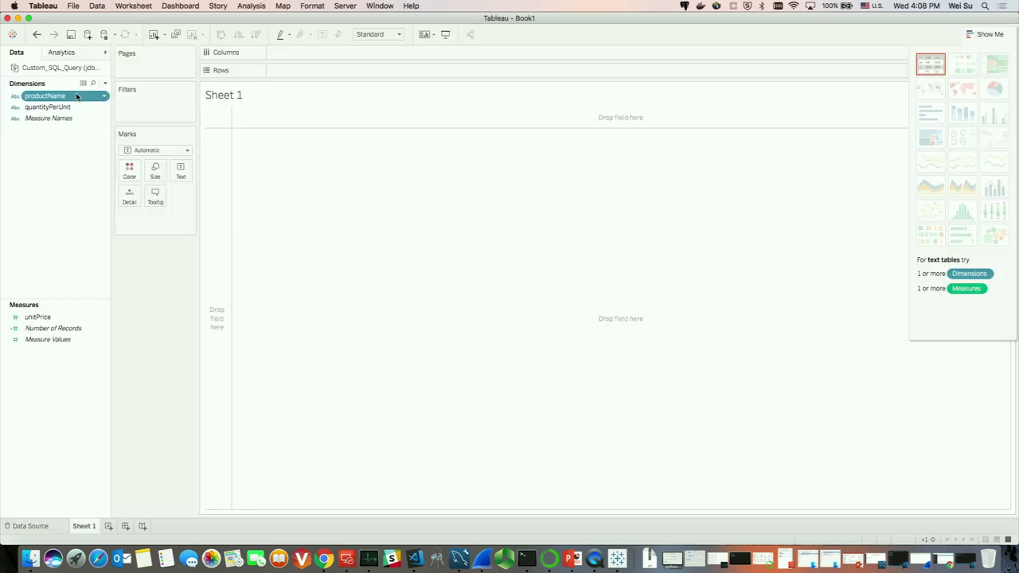
pyautogui.doubleClick(65, 107)
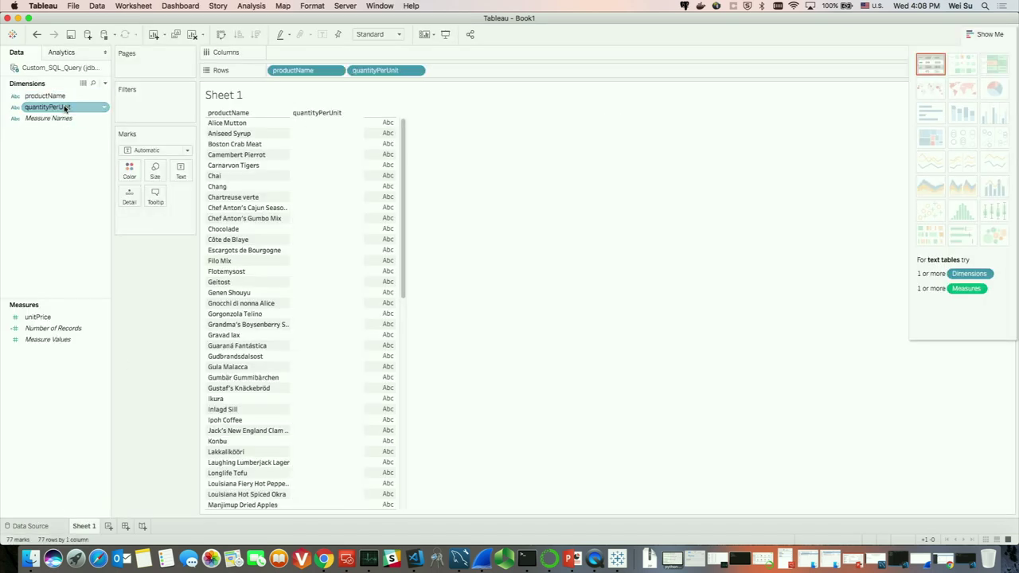
pyautogui.doubleClick(37, 317)
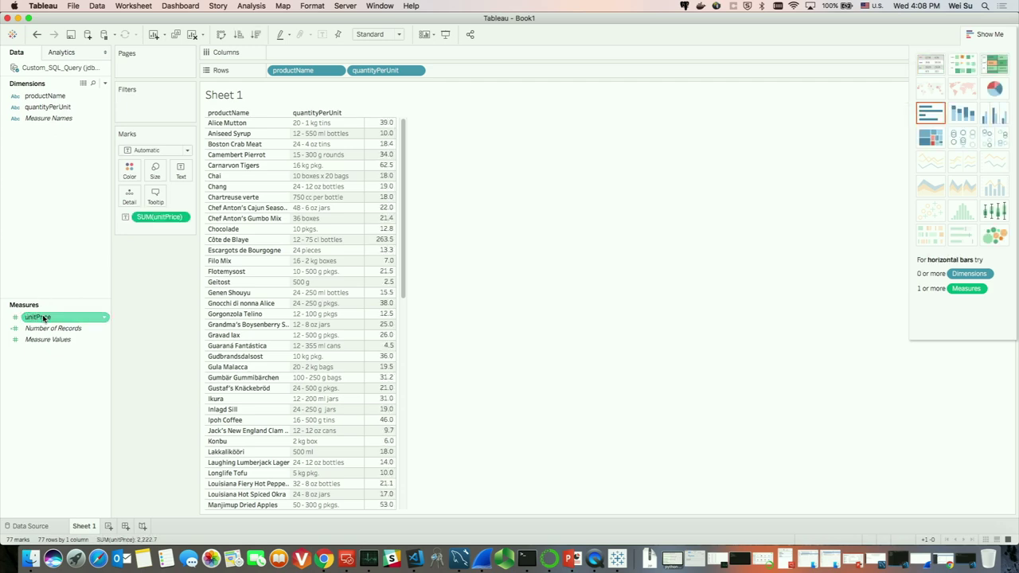
# Close Tableau without saving and return to the PowerPoint deck on slide 25.
pyautogui.click(11, 17)
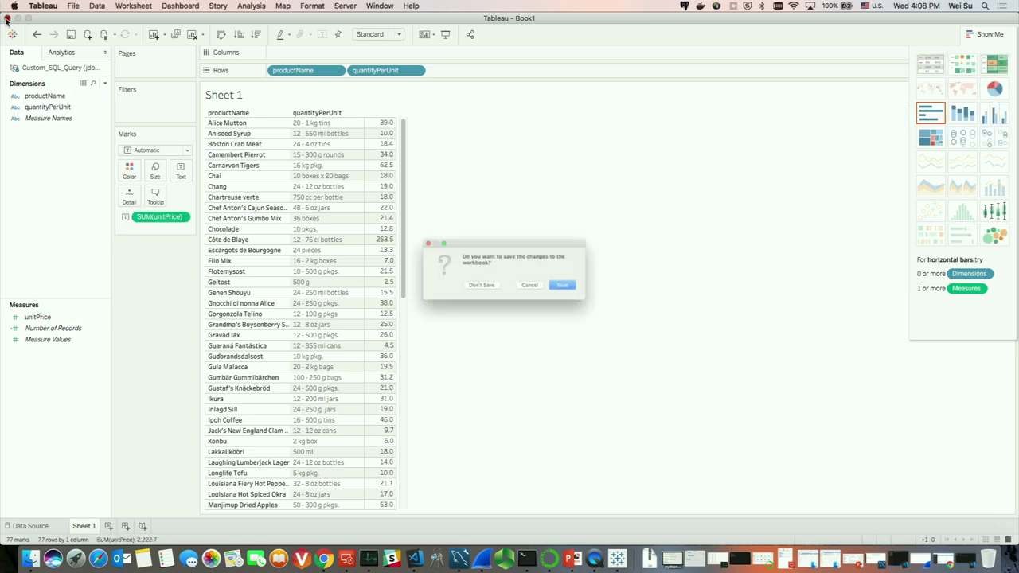
pyautogui.click(476, 292)
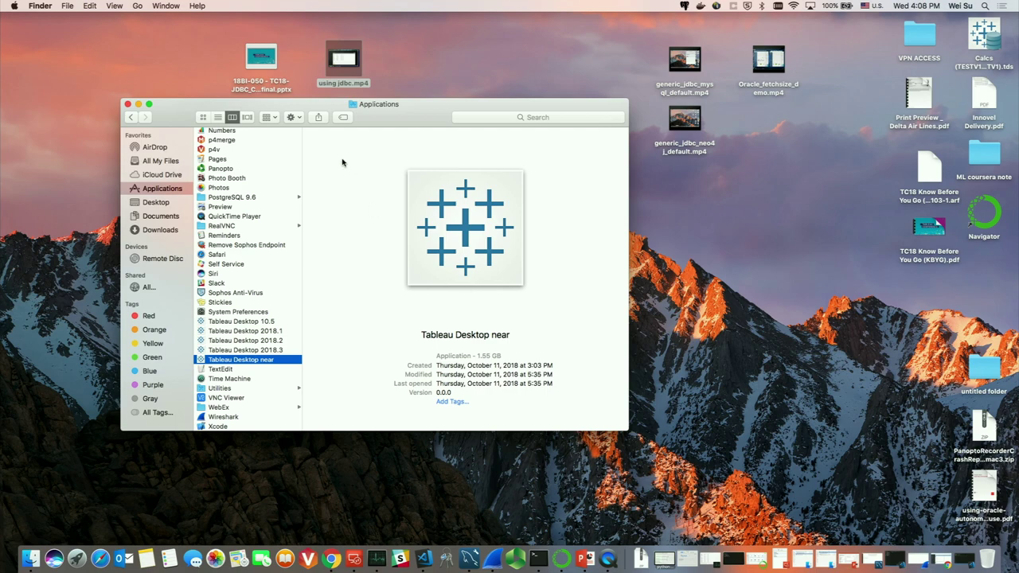
pyautogui.click(586, 561)
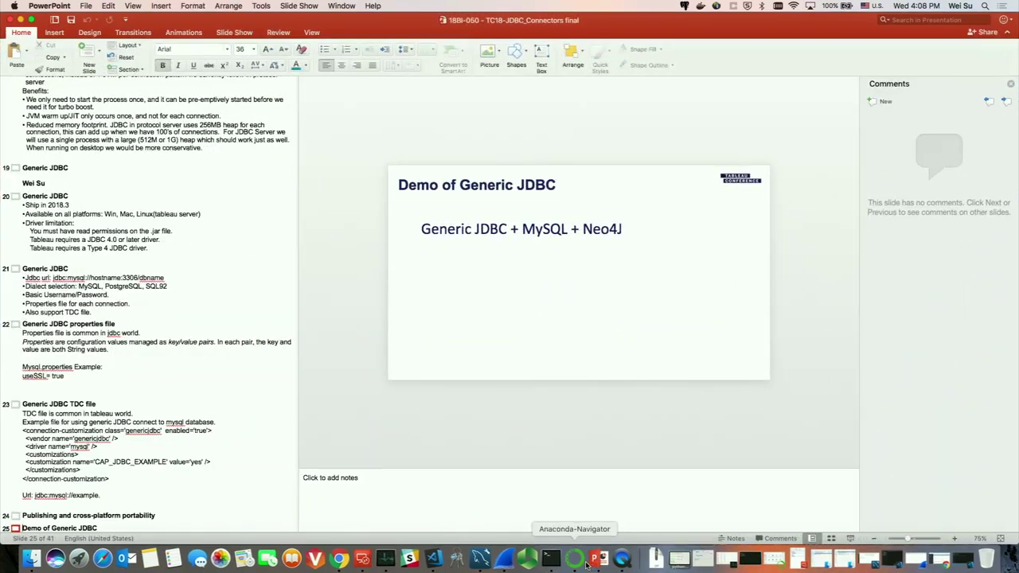
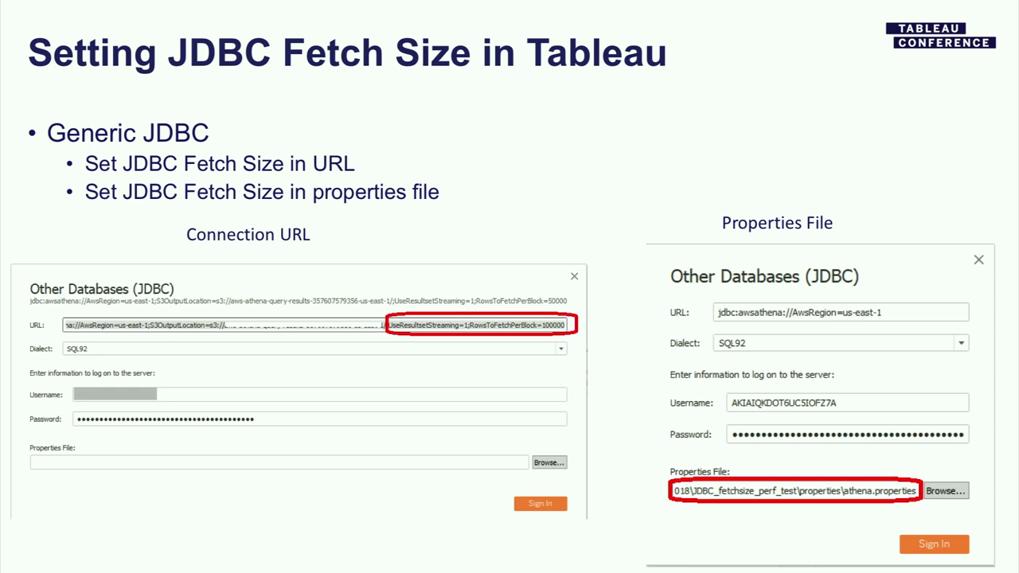
# Advance the slideshow to the 'Demo – Tune Oracle JDBC Performance' slide.
pyautogui.press('Right')
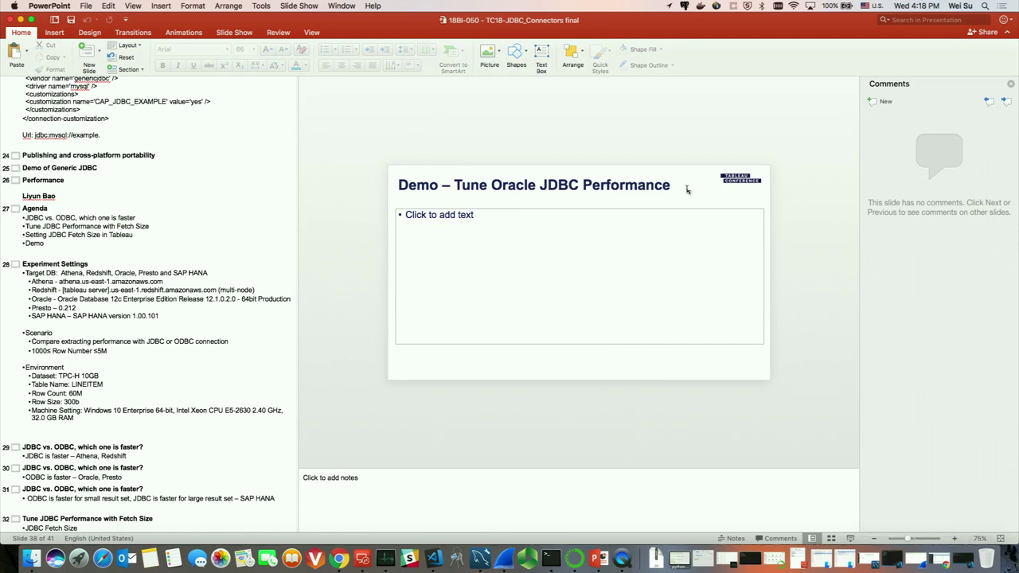
# Play Oracle_fetchsize_demo.mp4 from the desktop full screen in QuickTime Player.
pyautogui.click(20, 19)
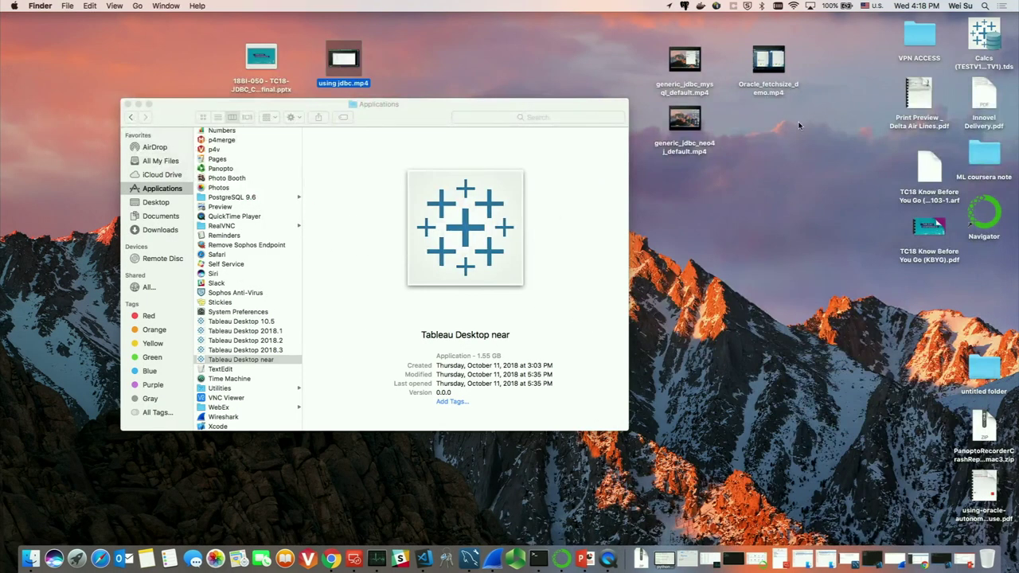
pyautogui.doubleClick(766, 67)
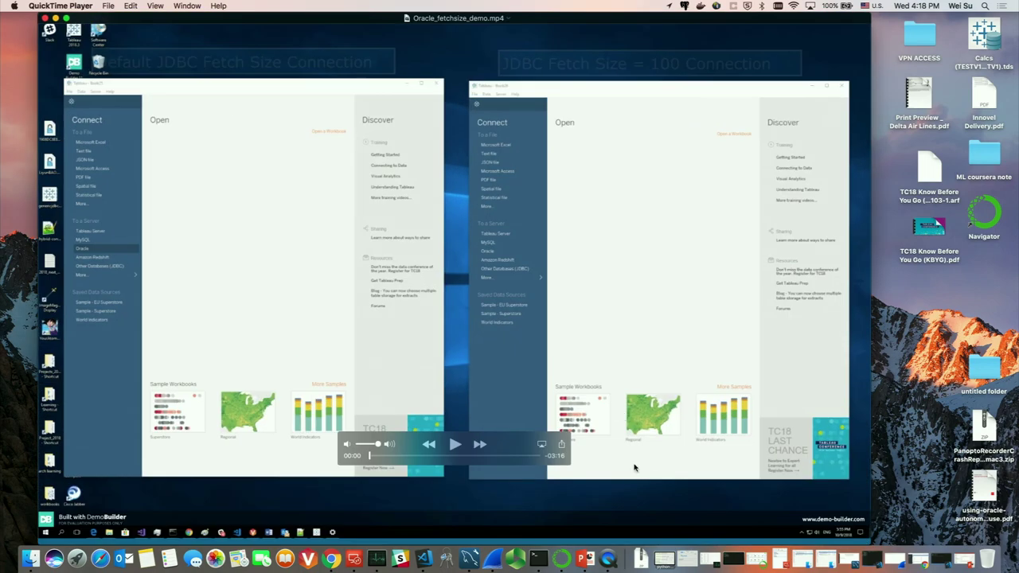
pyautogui.click(67, 18)
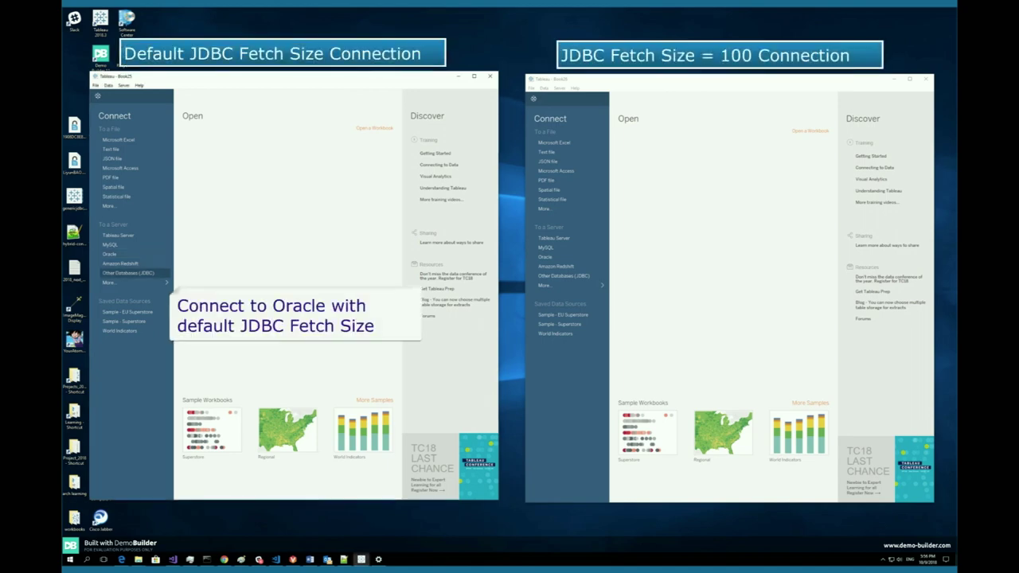
# Sign in to Oracle through Other Databases (JDBC) in the default-fetch-size window.
pyautogui.click(128, 273)
pyautogui.click(246, 204)
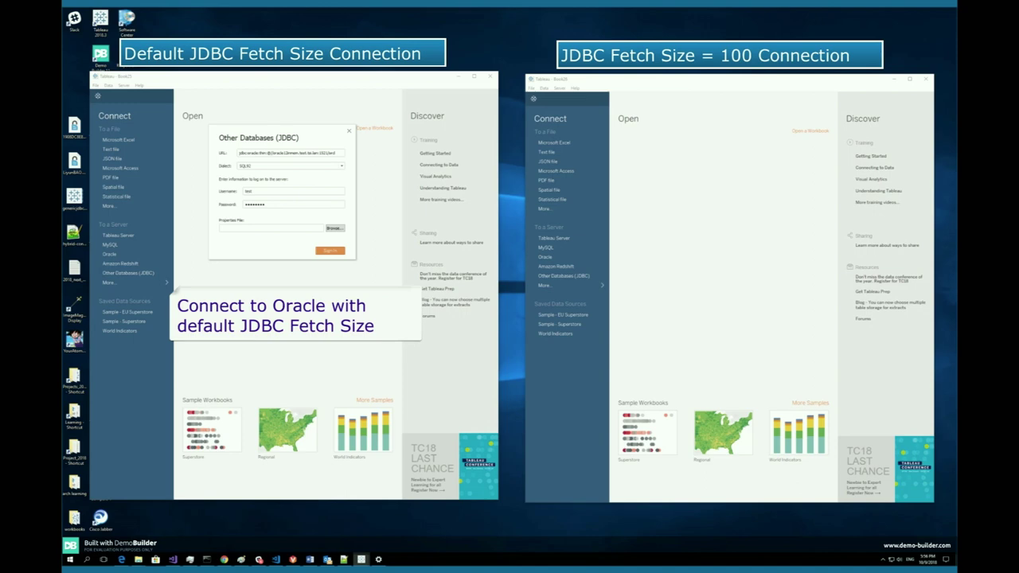
pyautogui.press('Return')
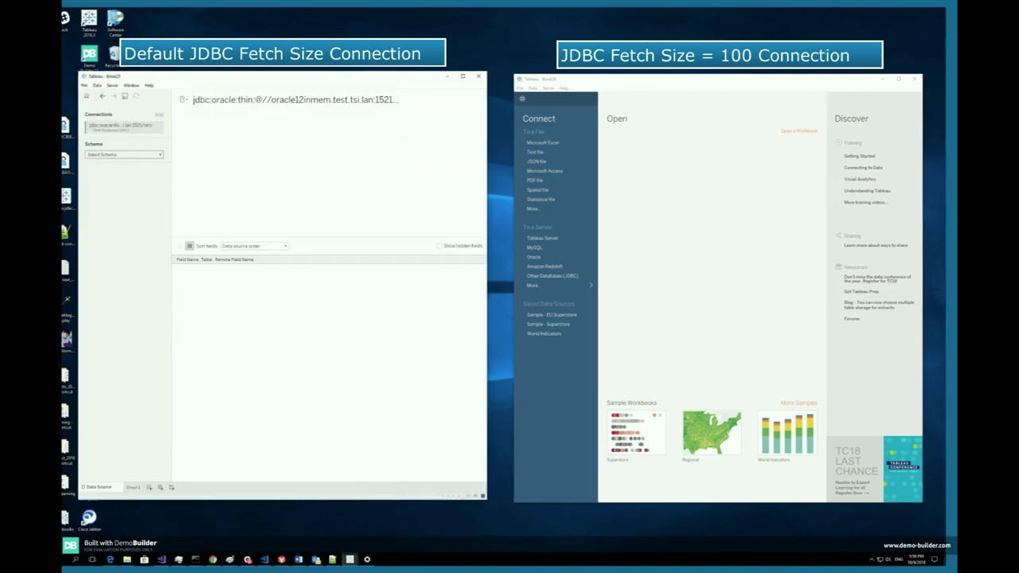
# Add LINEITEM from schema TPCH_10GB, open Sheet 1, and start JDBC in the second window.
pyautogui.click(124, 154)
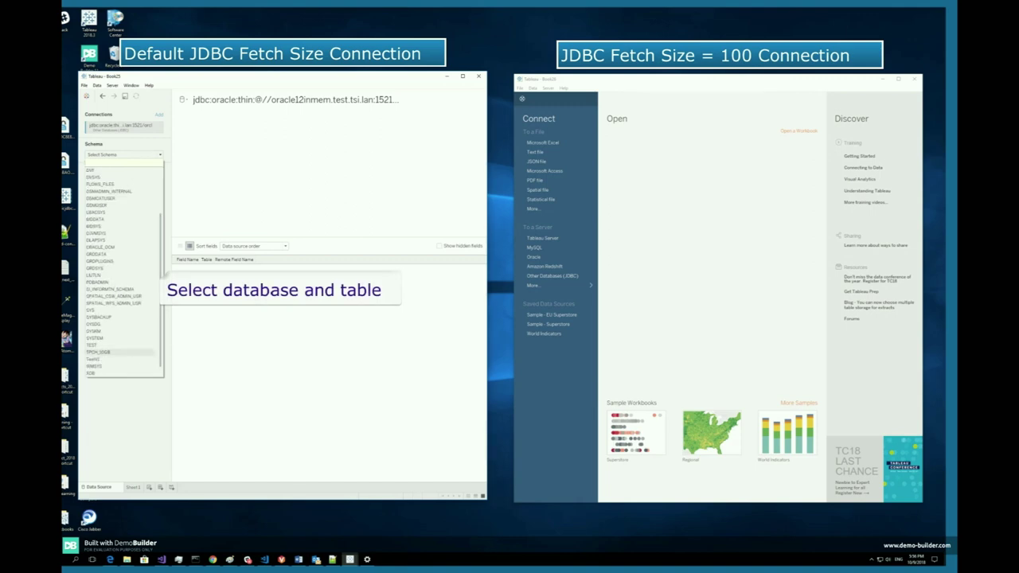
pyautogui.click(98, 352)
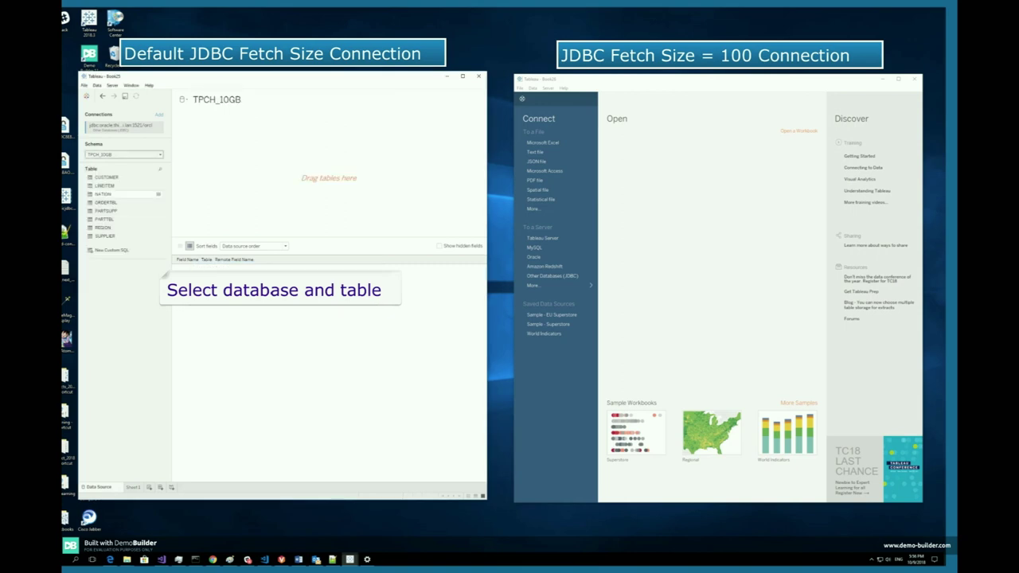
pyautogui.moveTo(105, 185); pyautogui.dragTo(329, 178)
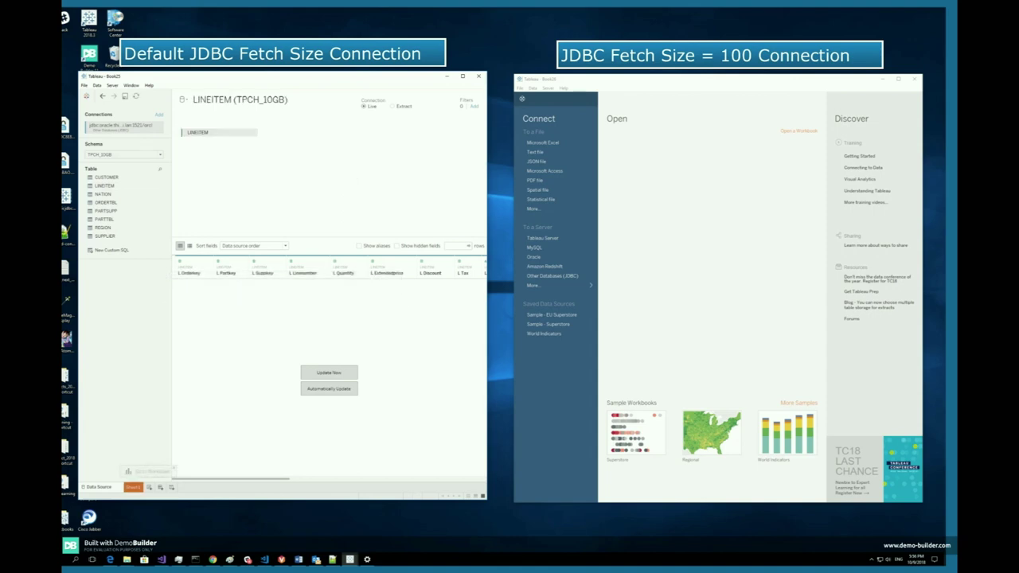
pyautogui.click(133, 486)
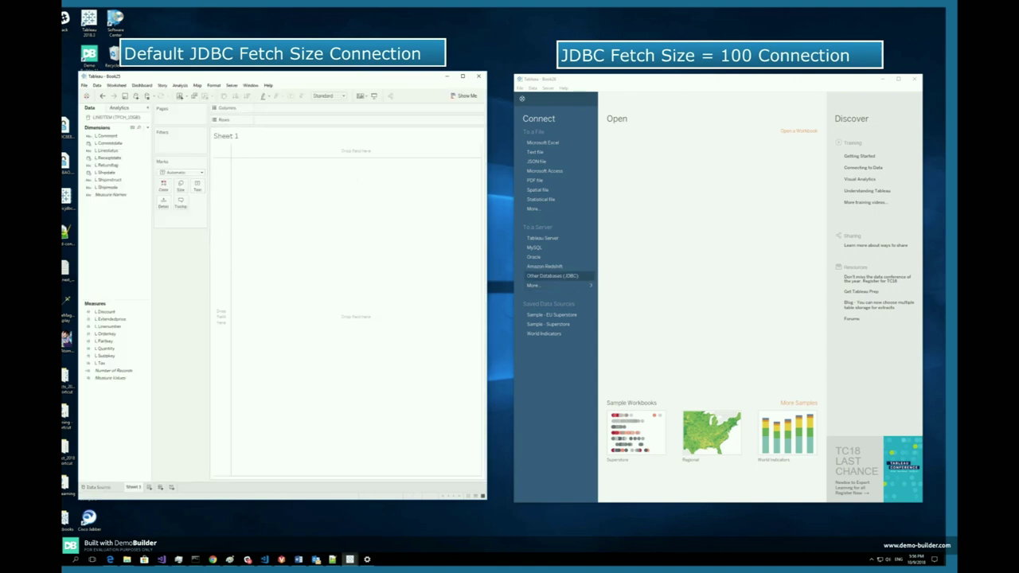
pyautogui.click(551, 276)
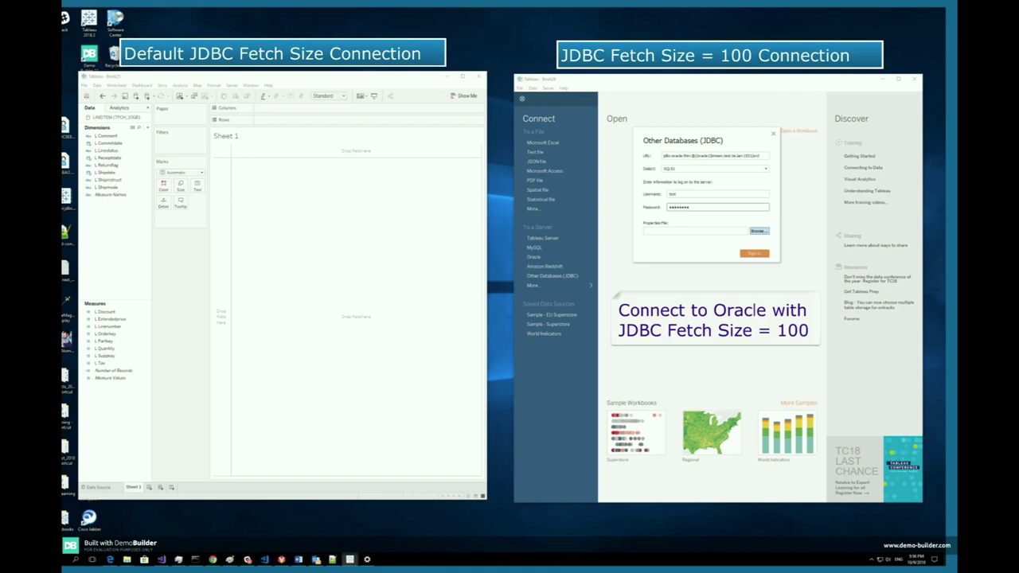
# Select oracle_fetch_100.properties and check in Notepad that it sets defaultRowPrefetch=100.
pyautogui.click(759, 231)
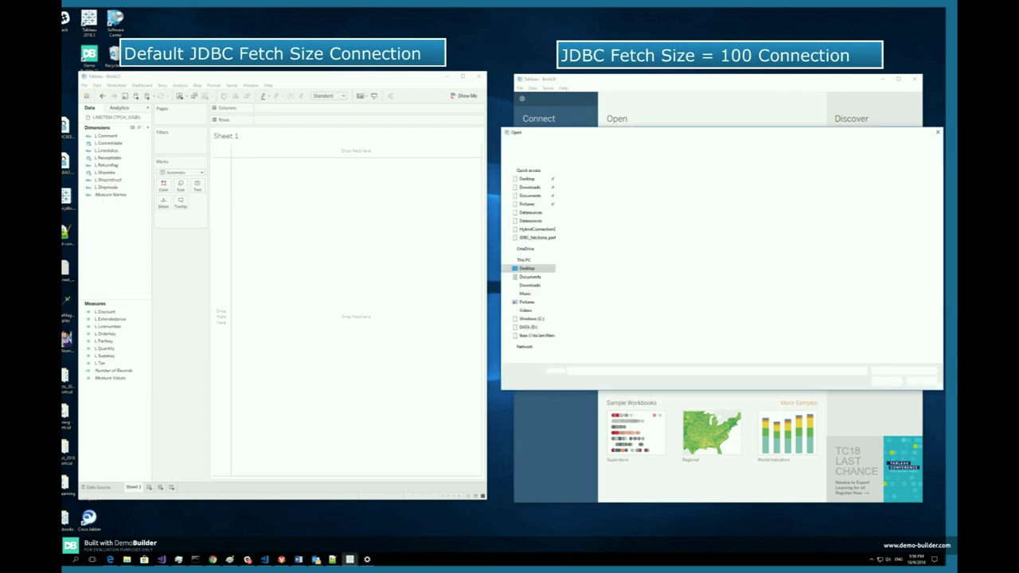
pyautogui.click(594, 175)
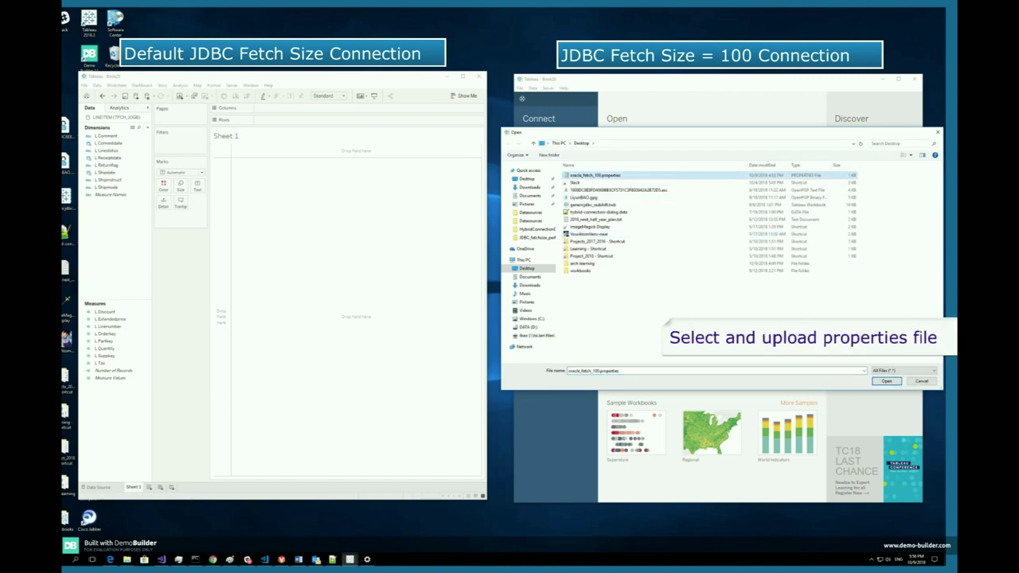
pyautogui.rightClick(619, 176)
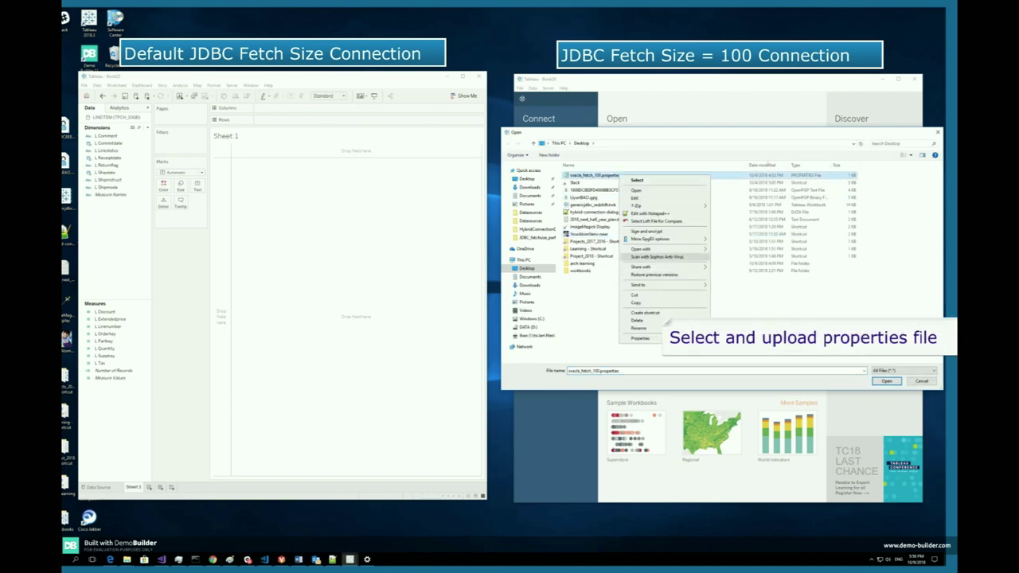
pyautogui.moveTo(641, 248)
pyautogui.click(744, 250)
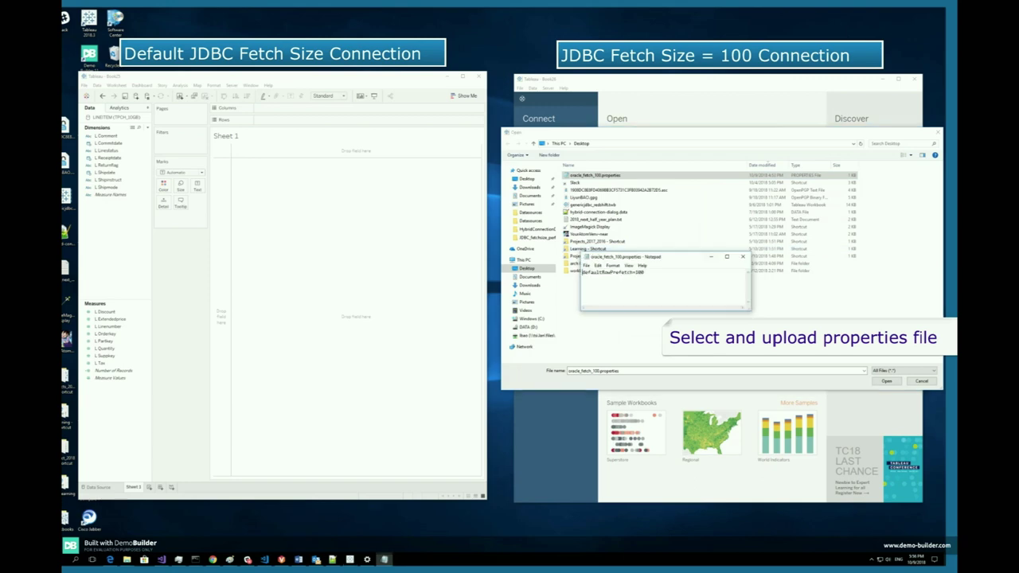
pyautogui.moveTo(644, 272); pyautogui.dragTo(638, 272)
pyautogui.hotkey('ctrl', 'a')
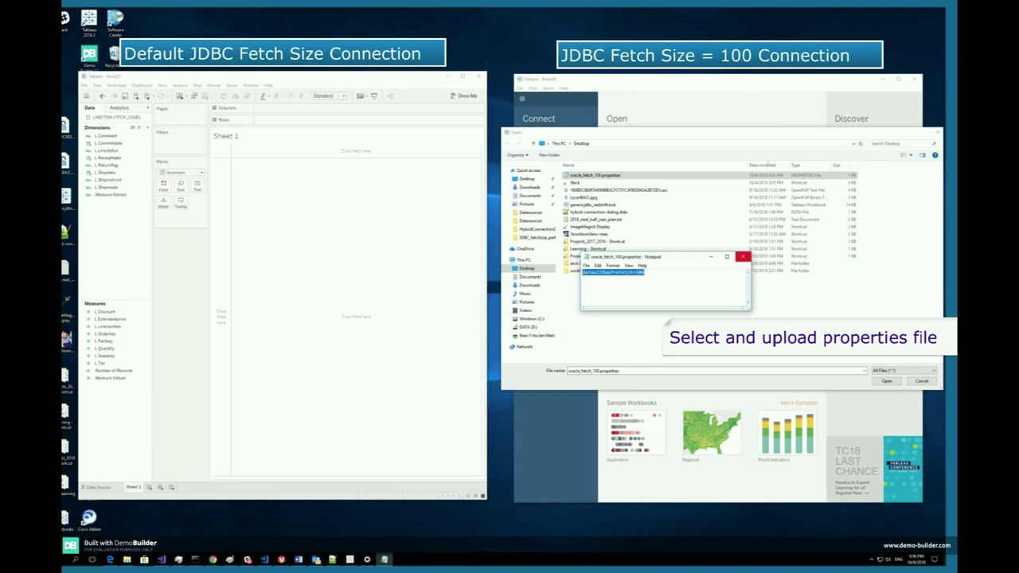
# Close Notepad and attach oracle_fetch_100.properties to the JDBC connection unchanged.
pyautogui.click(741, 256)
pyautogui.press('F2')
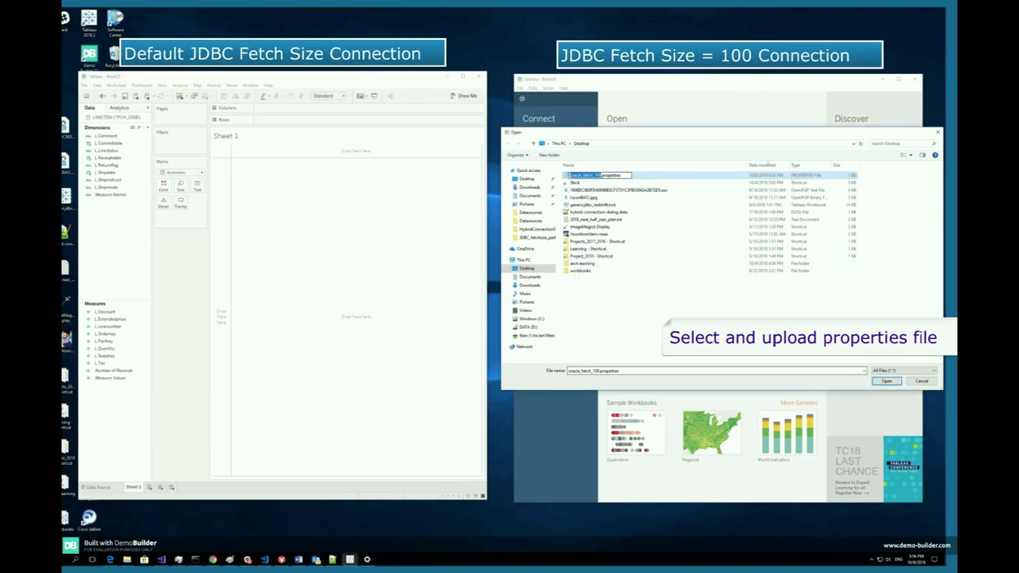
pyautogui.press('Escape')
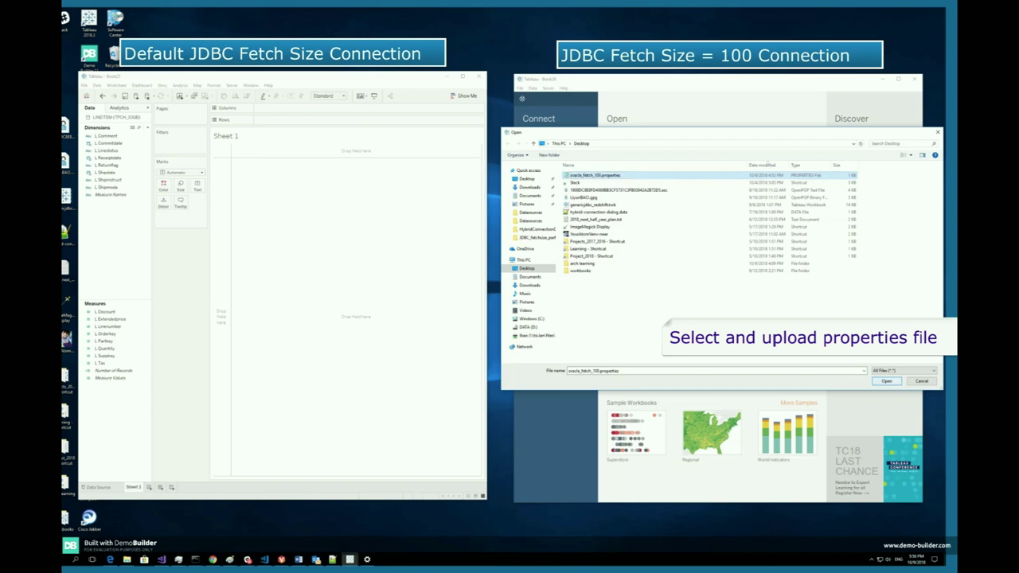
pyautogui.press('Return')
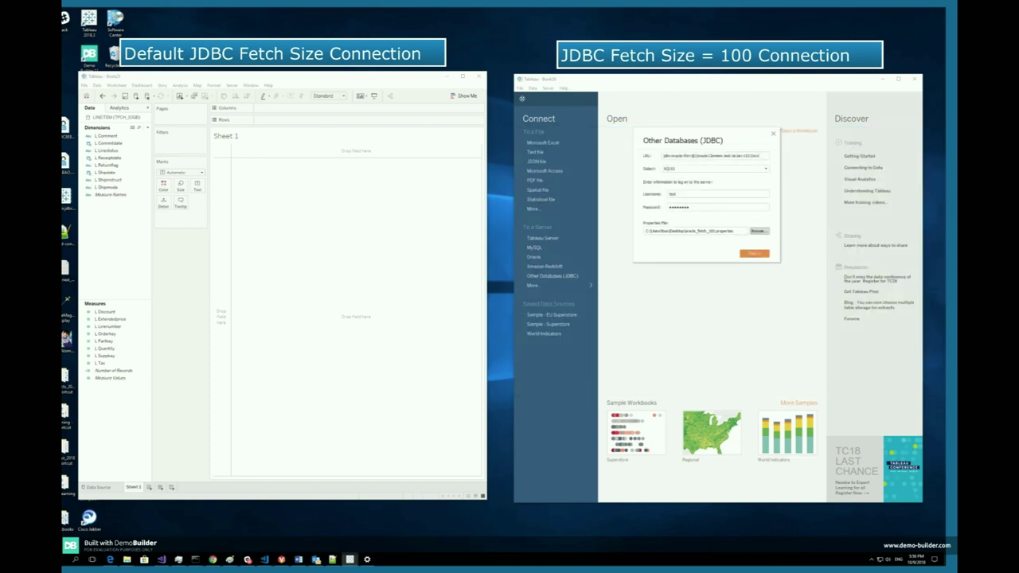
# Sign in with fetch size 100, add LINEITEM from TPCH_10GB, and open Sheet 1.
pyautogui.press('Return')
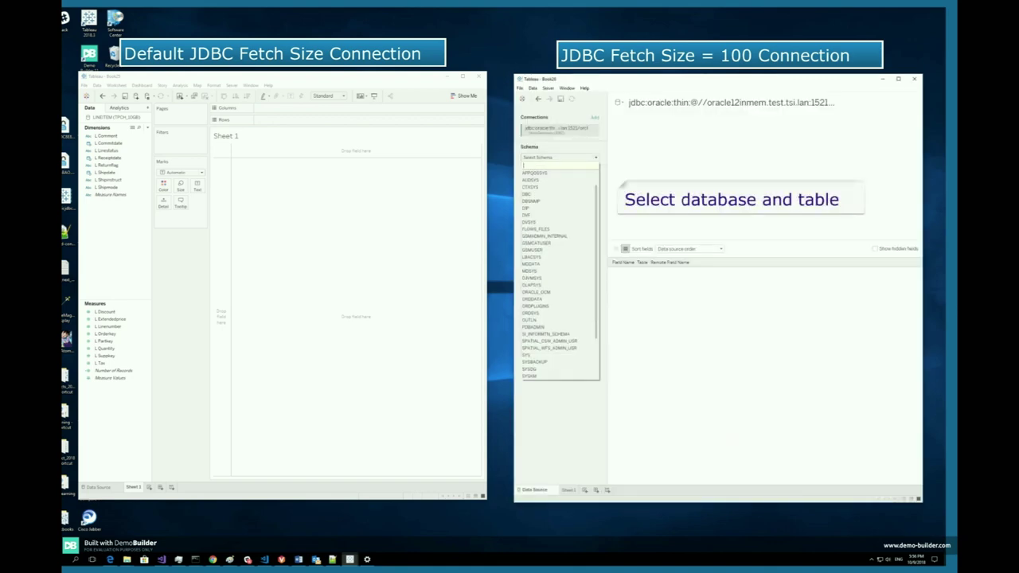
pyautogui.scroll(-1, 558, 270)
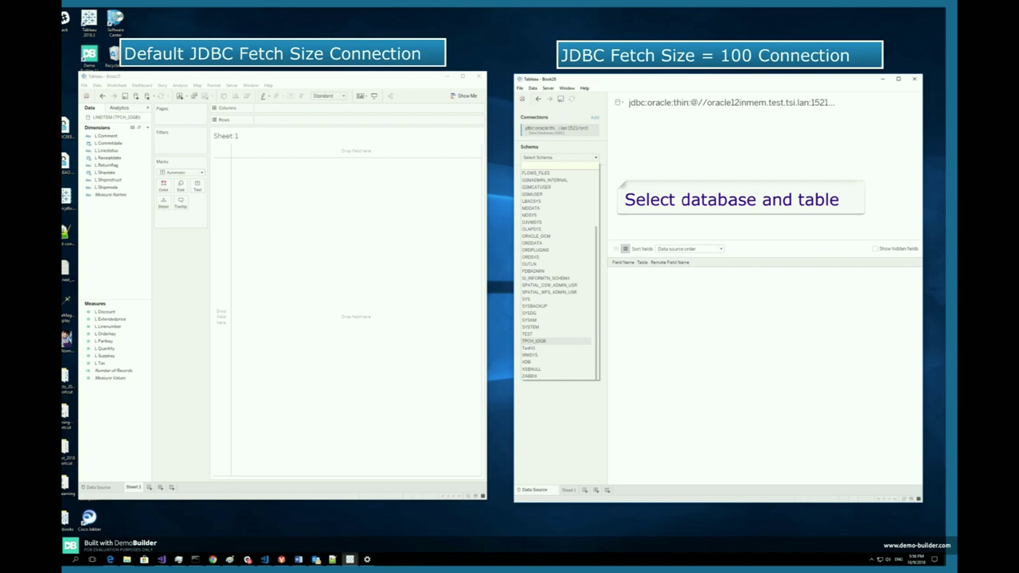
pyautogui.click(534, 340)
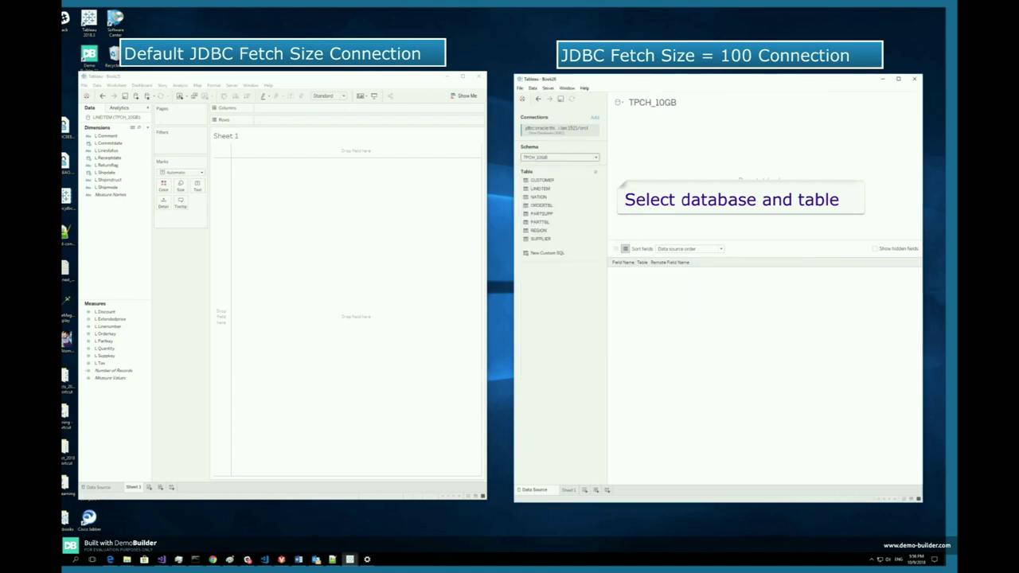
pyautogui.moveTo(540, 188); pyautogui.dragTo(653, 159)
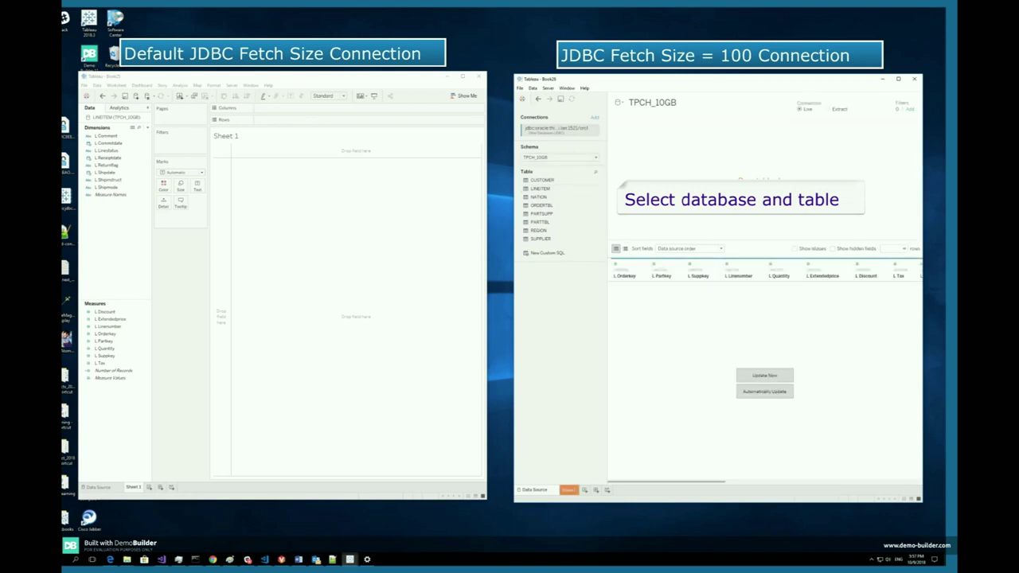
pyautogui.click(567, 489)
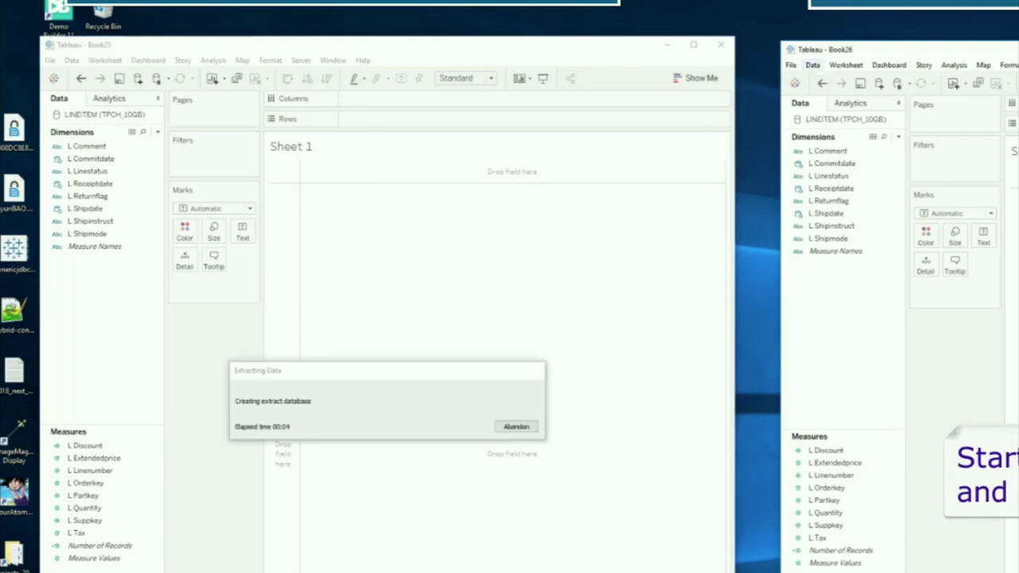
# Open the Data menu's LINEITEM (TPCH_10GB) submenu in the fetch-size-100 window.
pyautogui.click(812, 64)
pyautogui.moveTo(859, 183)
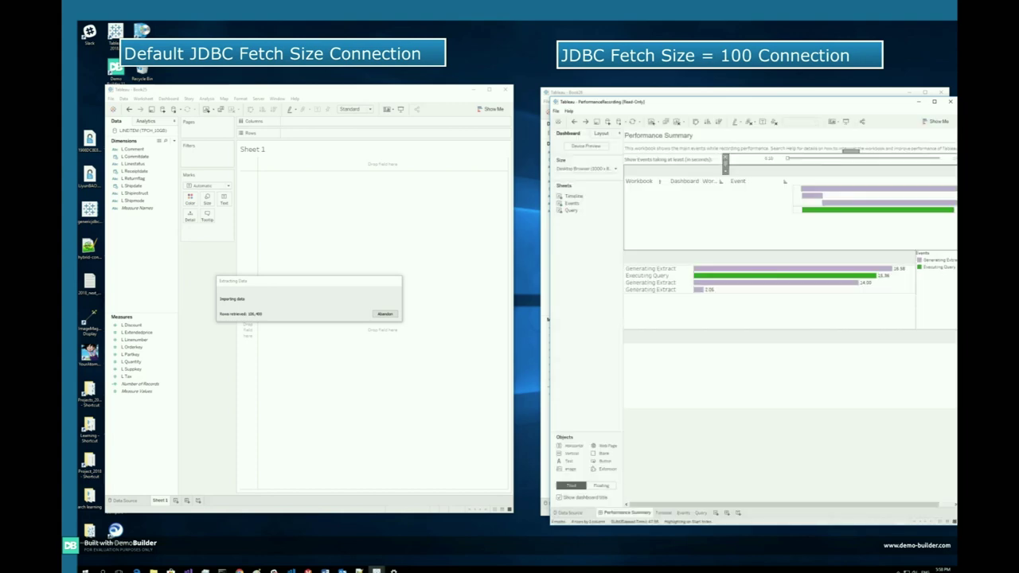
# Pause the demo and compare Generating Extract times: fetch size 100 about 5x faster.
pyautogui.press('space')
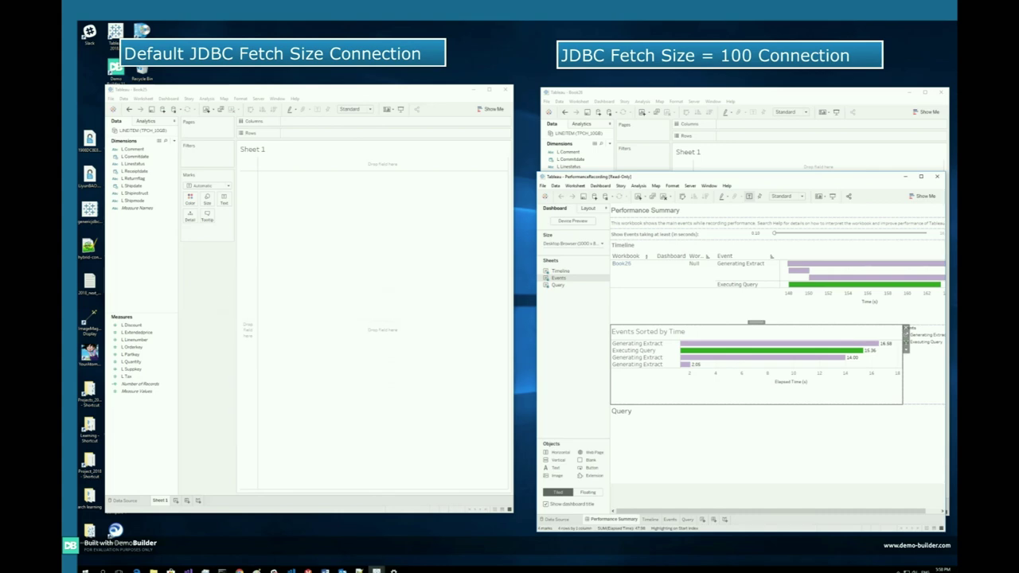
pyautogui.moveTo(697, 340)
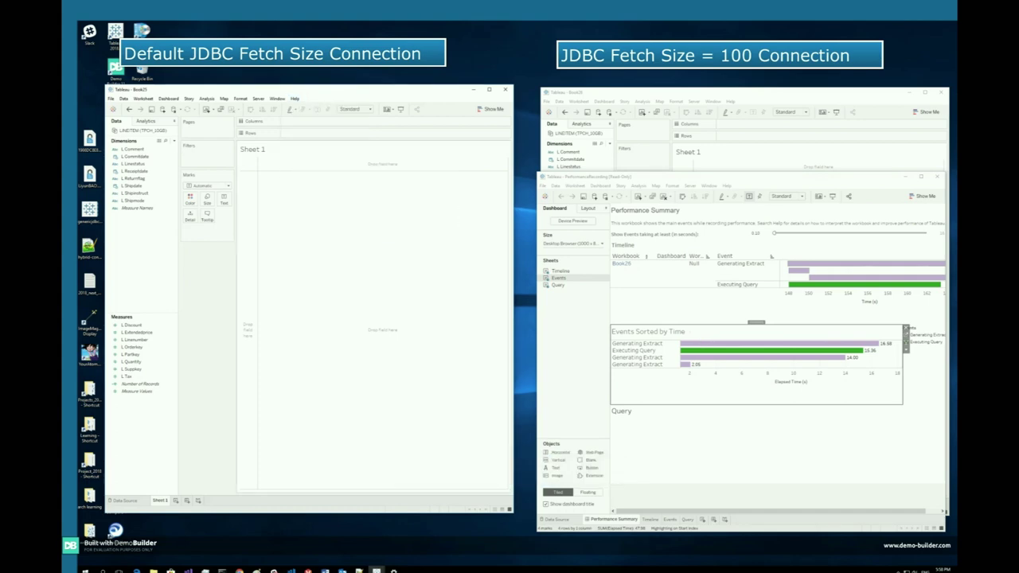
pyautogui.moveTo(591, 368)
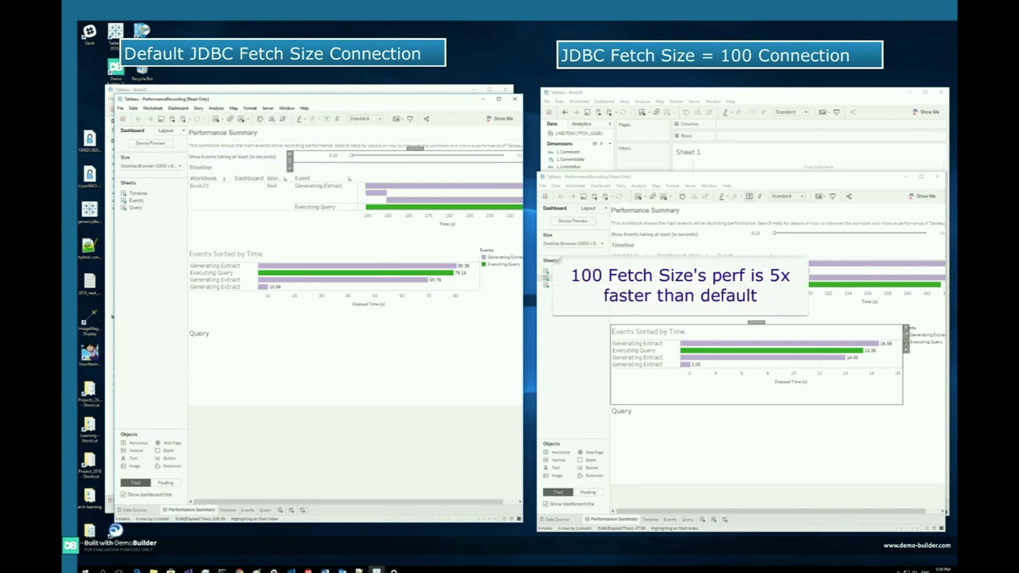
pyautogui.moveTo(383, 374)
# Leave full-screen video, return to PowerPoint, and select slide 40, 'Thank you!'.
pyautogui.press('Escape')
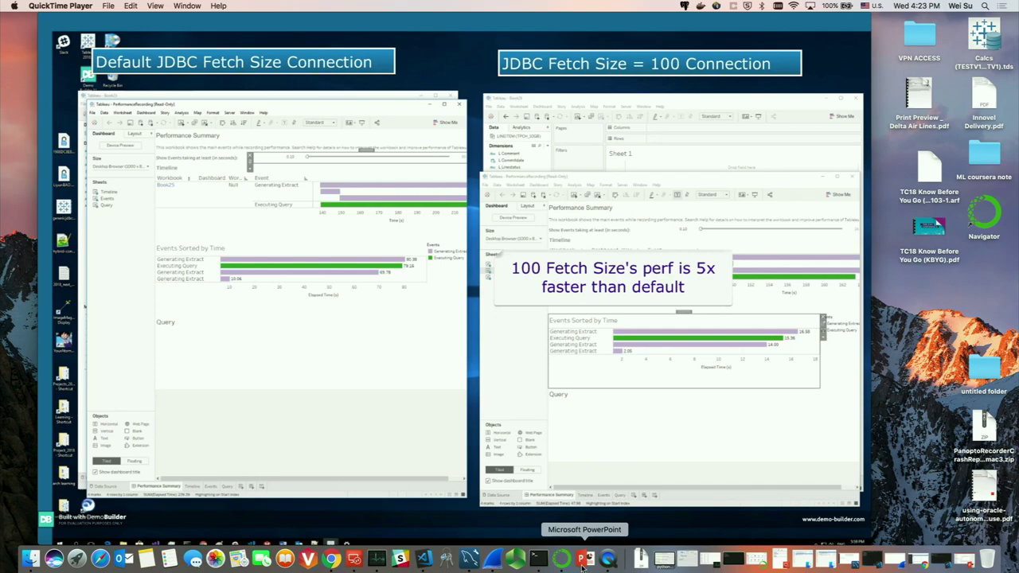
pyautogui.click(585, 559)
pyautogui.scroll(-15, 195, 385)
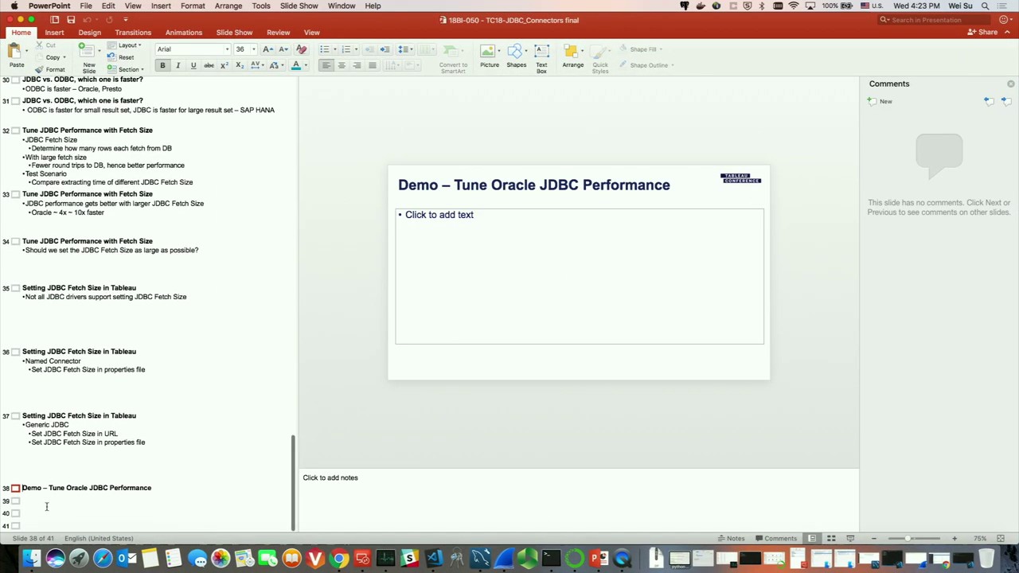
pyautogui.click(17, 509)
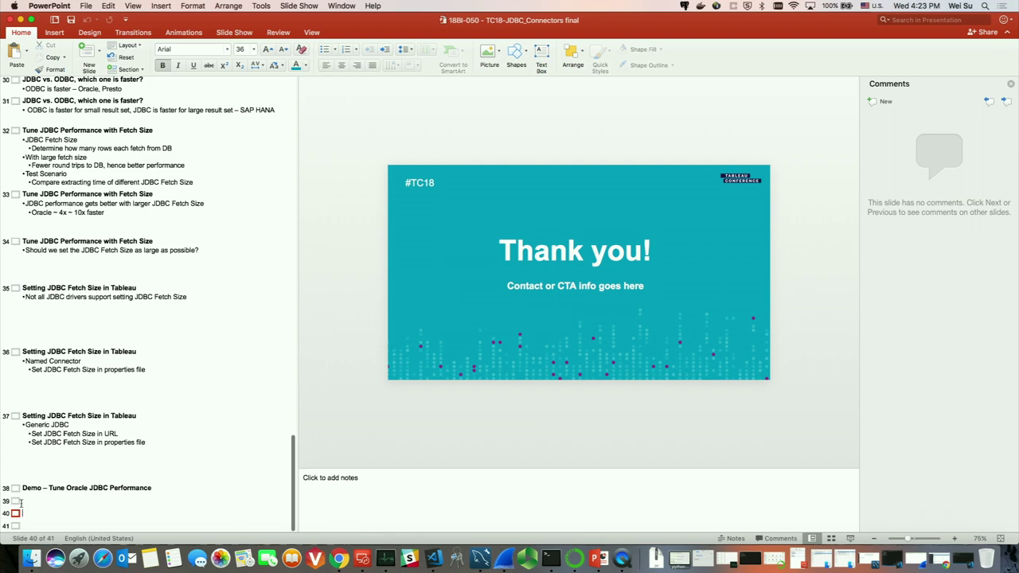